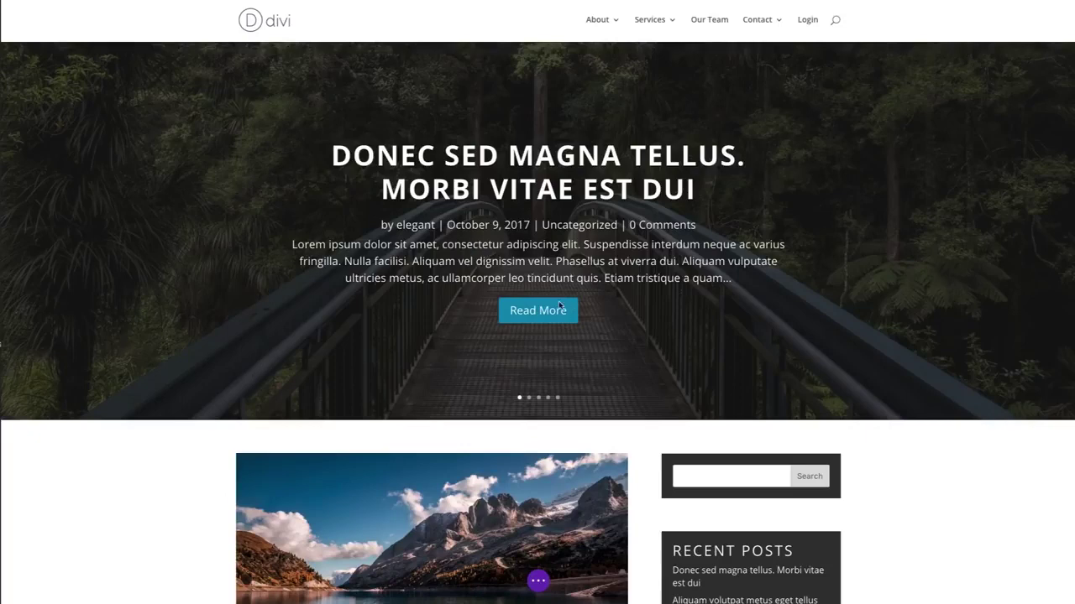
Step: Review the blog page layout, examining the post slider, the blog posts and the modules in the sidebar column
scroll(760, 278, "down", 3)
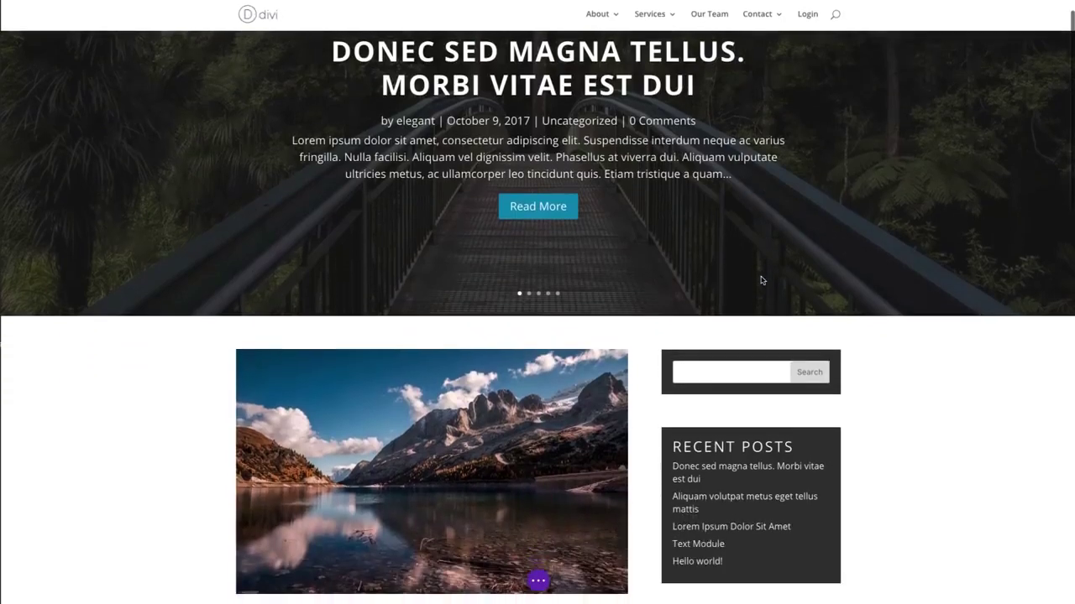
scroll(369, 387, "down", 4)
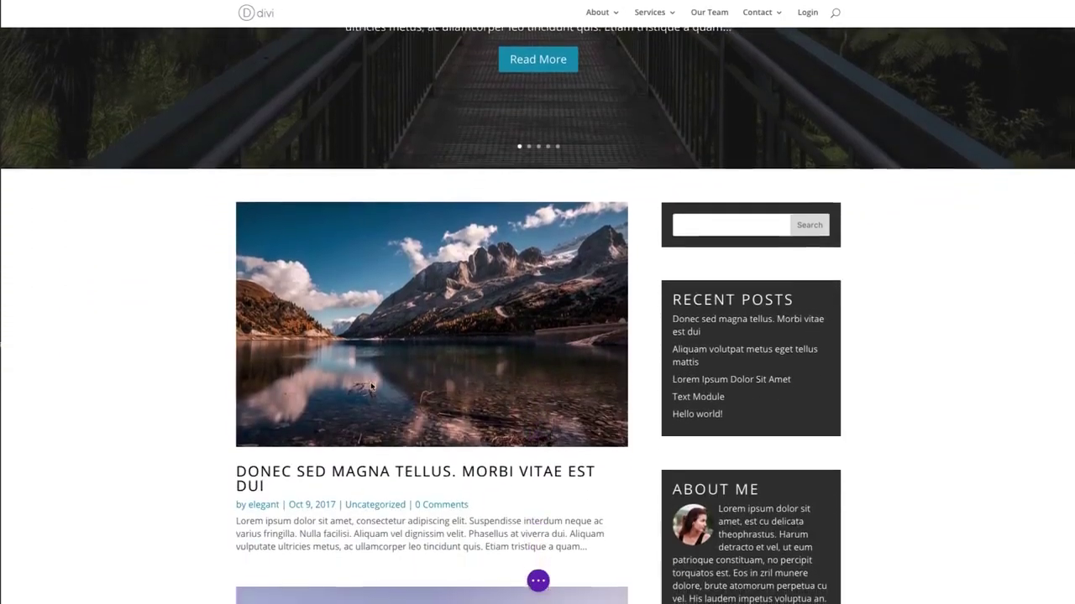
scroll(359, 304, "down", 6)
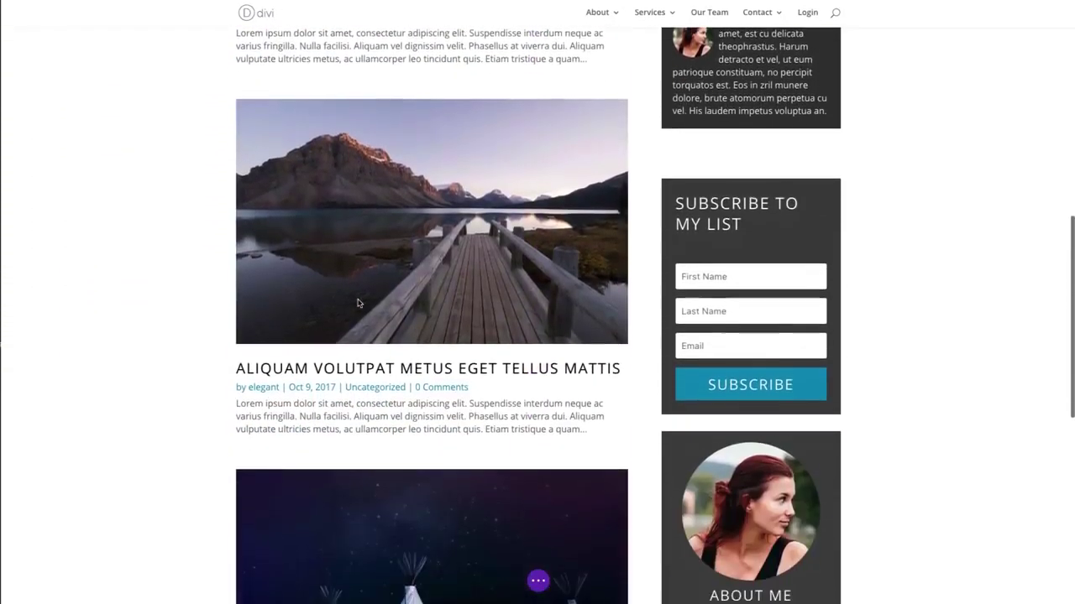
scroll(357, 303, "up", 5)
scroll(357, 303, "up", 5)
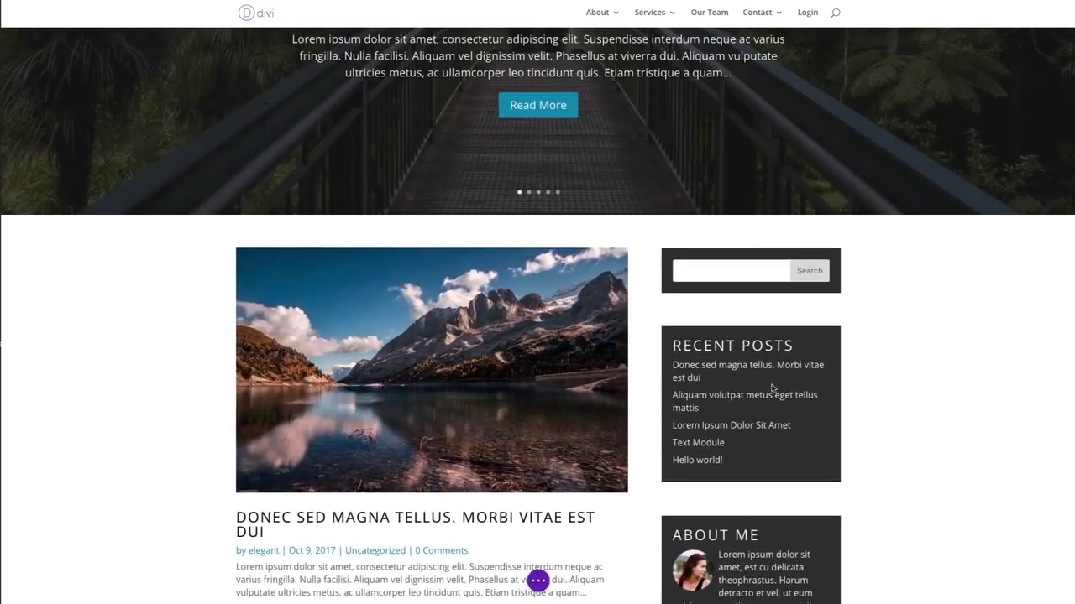
scroll(773, 388, "down", 1)
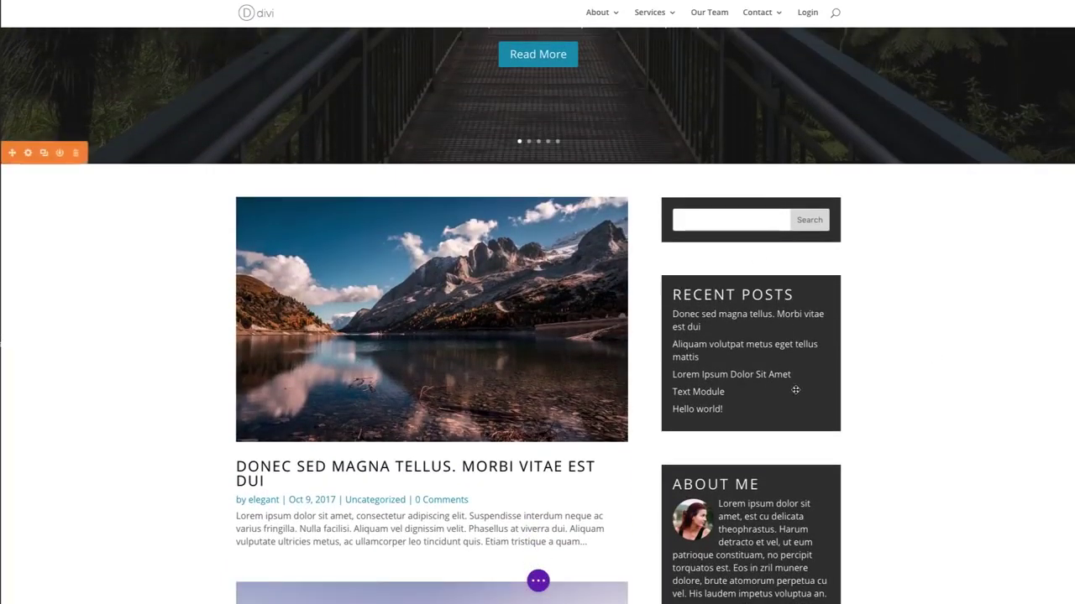
mouse_move(744, 237)
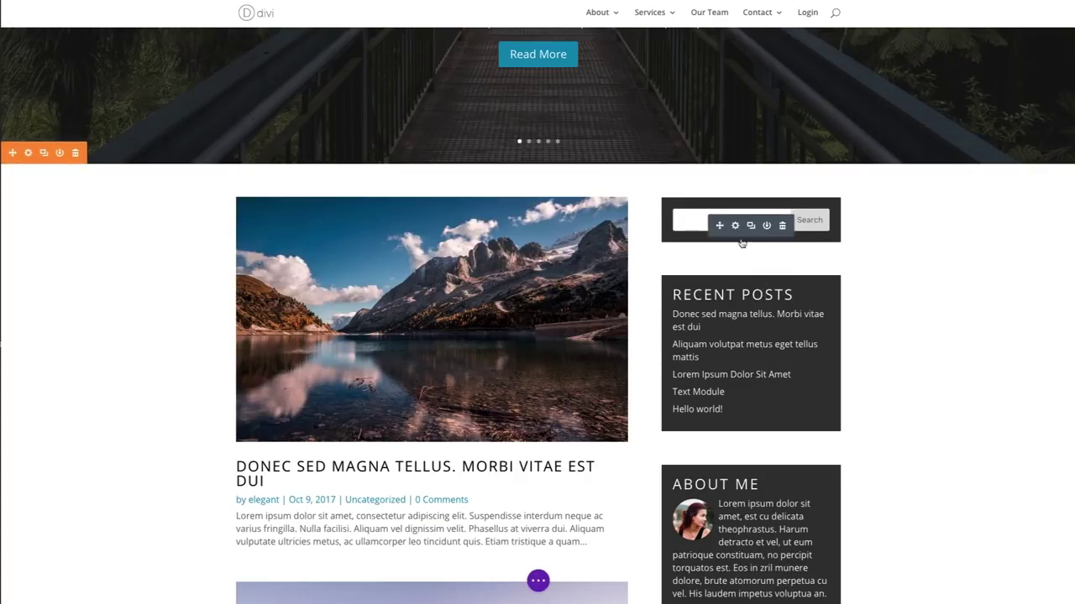
scroll(746, 411, "down", 1)
scroll(747, 411, "down", 5)
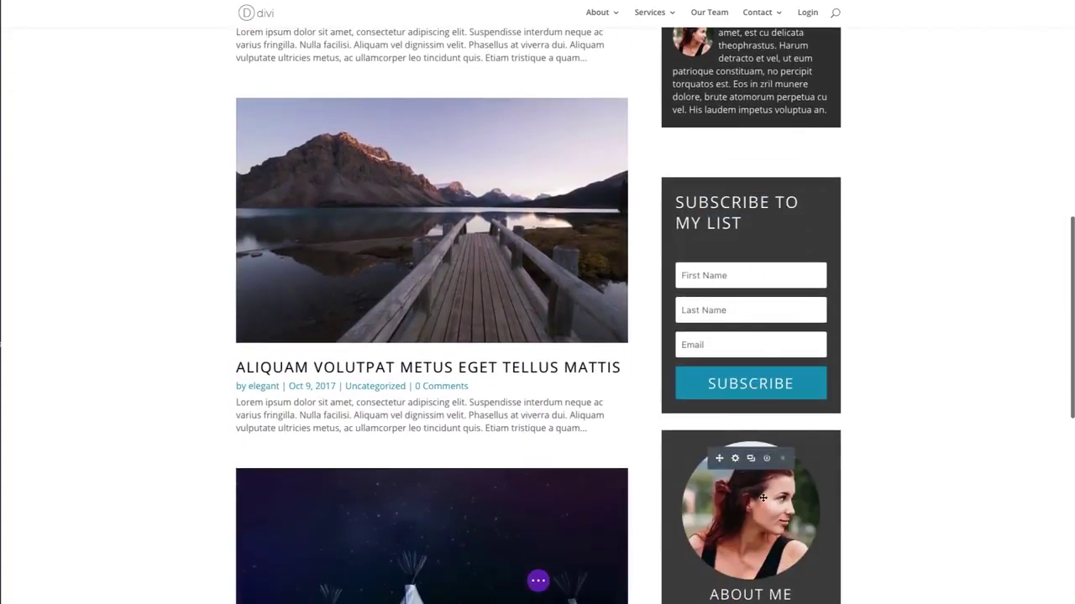
mouse_move(748, 391)
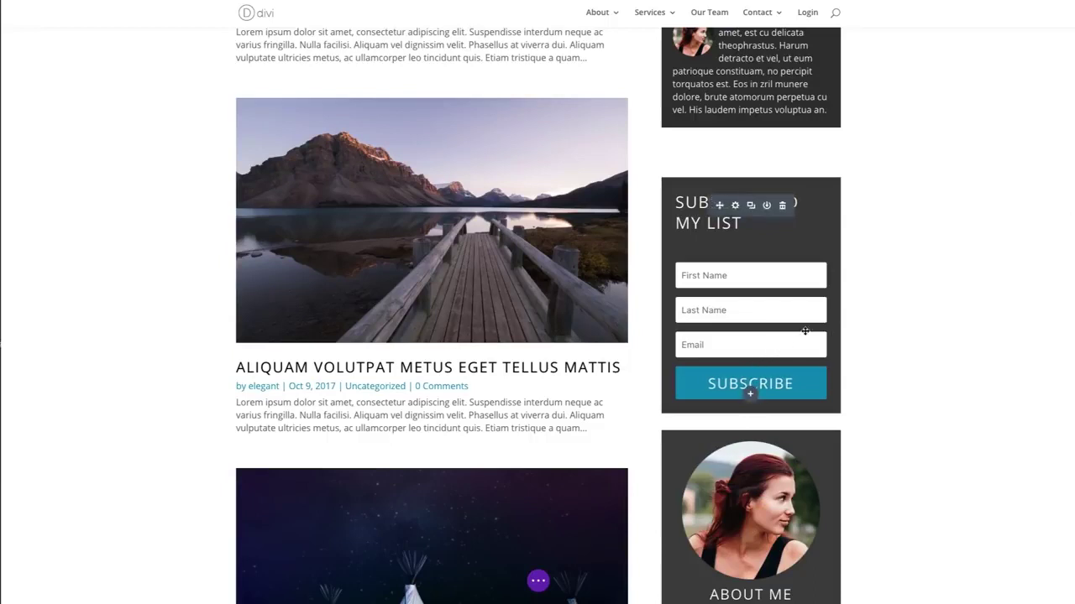
scroll(763, 318, "up", 2)
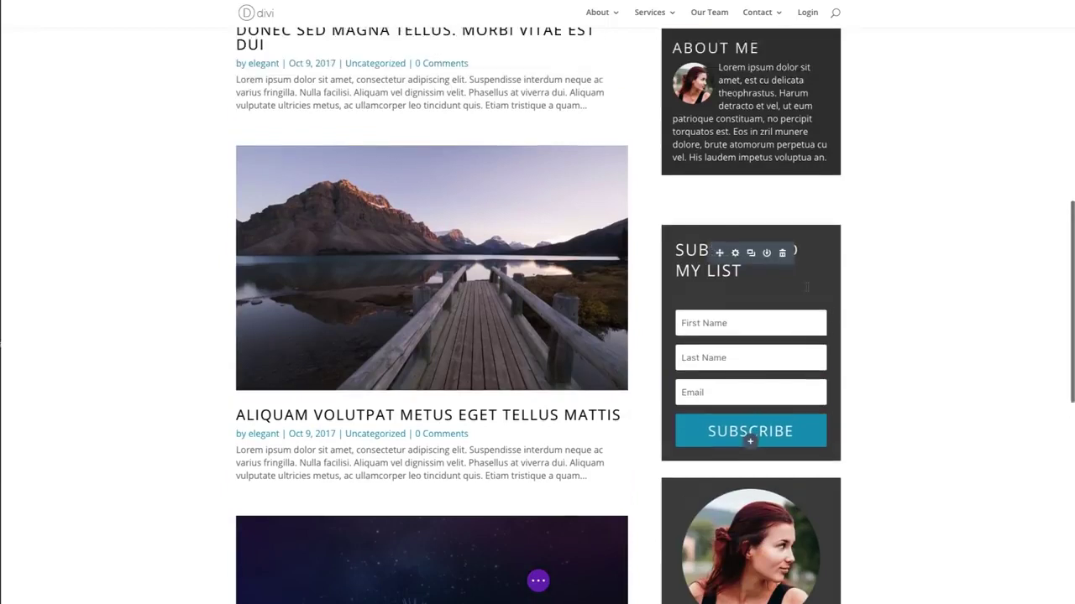
scroll(948, 242, "down", 3)
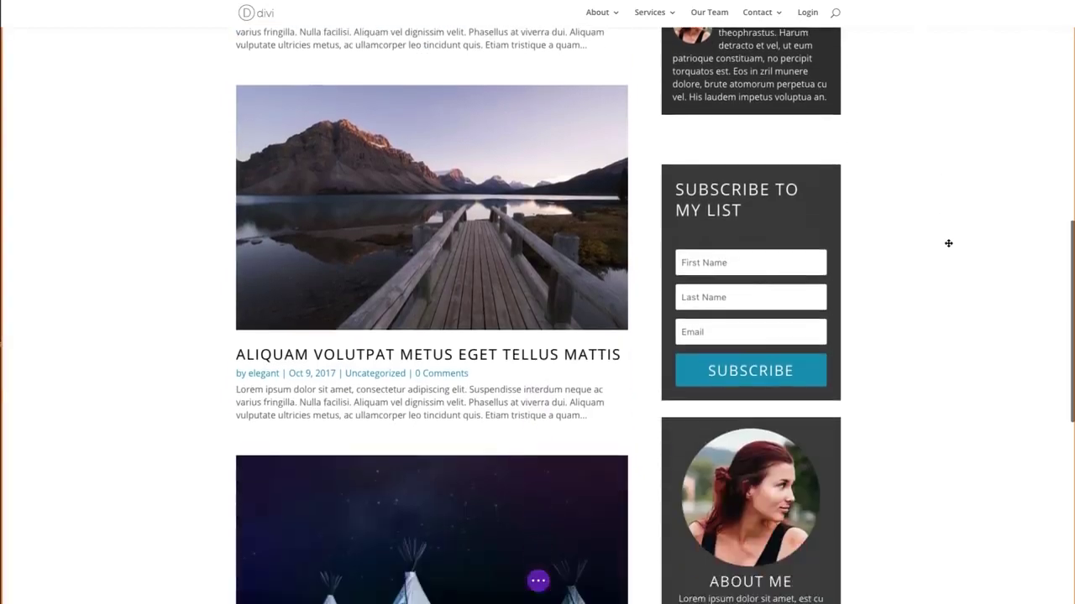
scroll(948, 243, "up", 6)
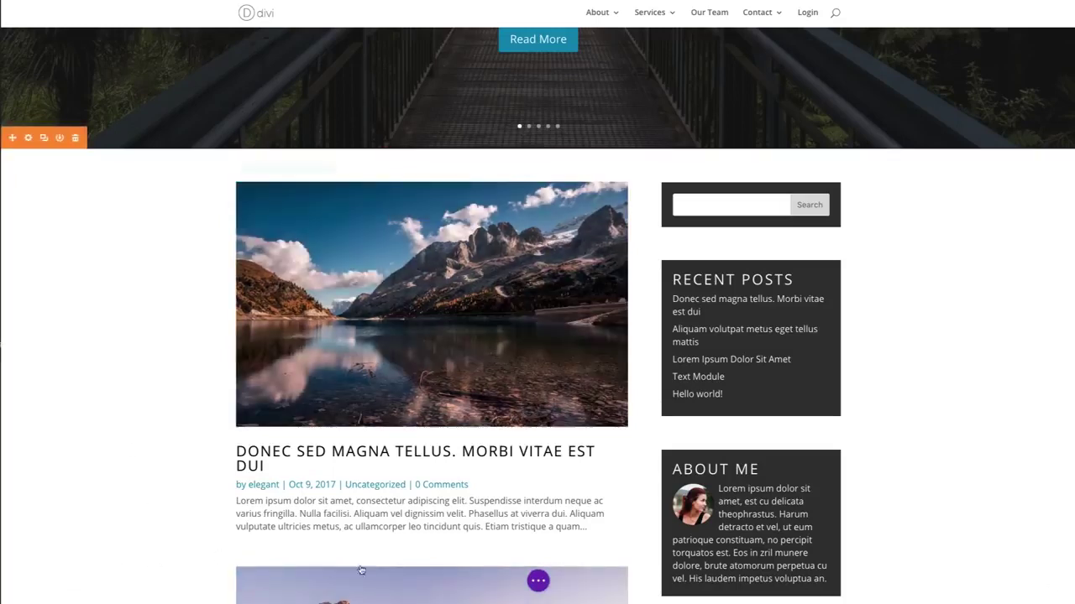
Step: Expand the builder's page controls and switch to the wireframe view
left_click(537, 580)
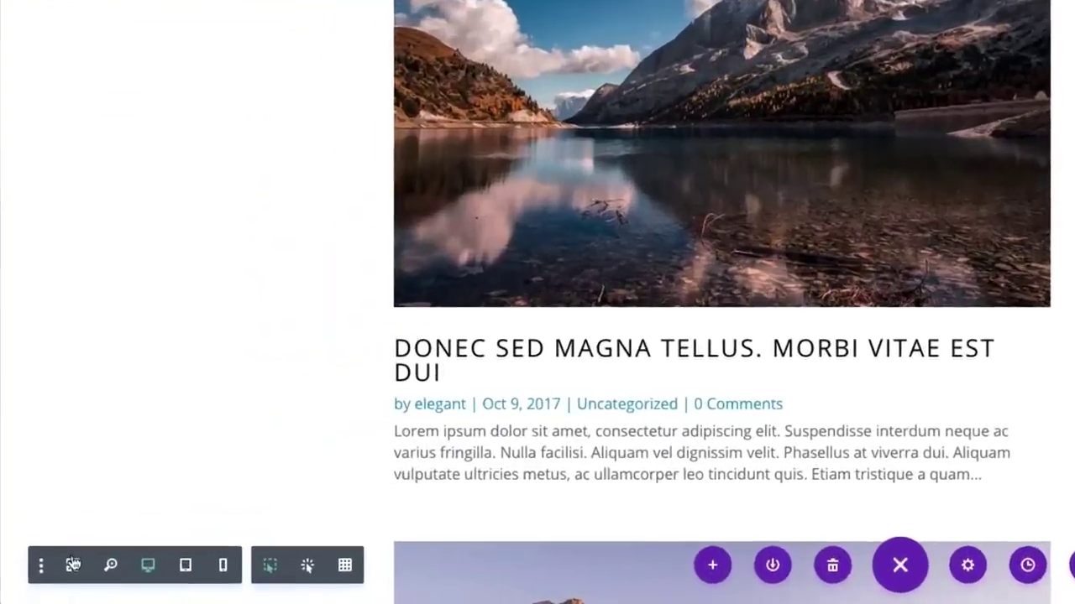
left_click(73, 564)
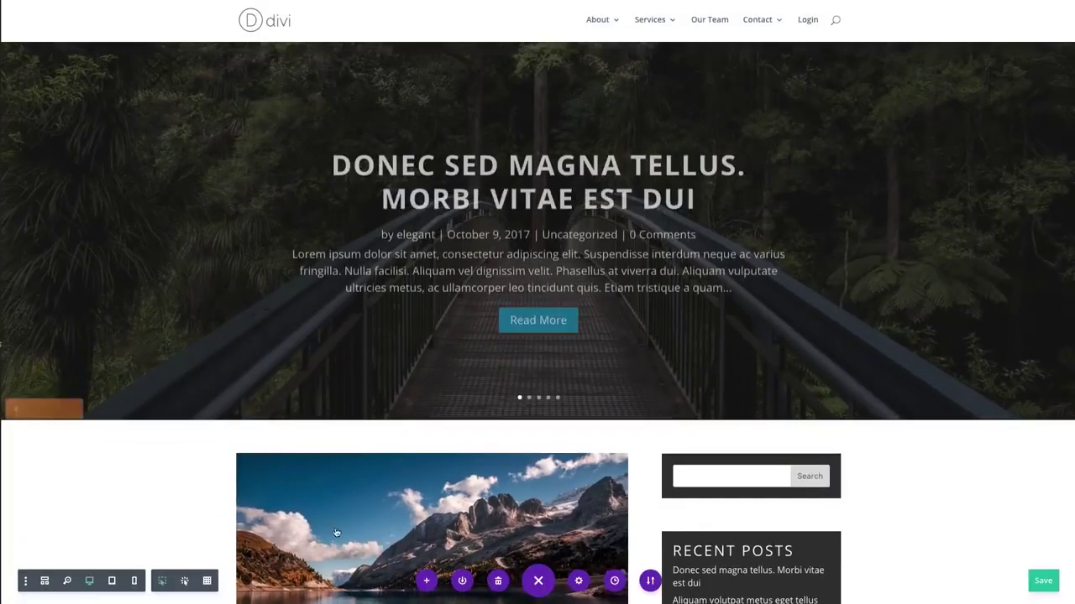
Step: Delete the sidebar module holding the search, recent posts and about widgets above the Subscribe to My List form
scroll(933, 492, "down", 5)
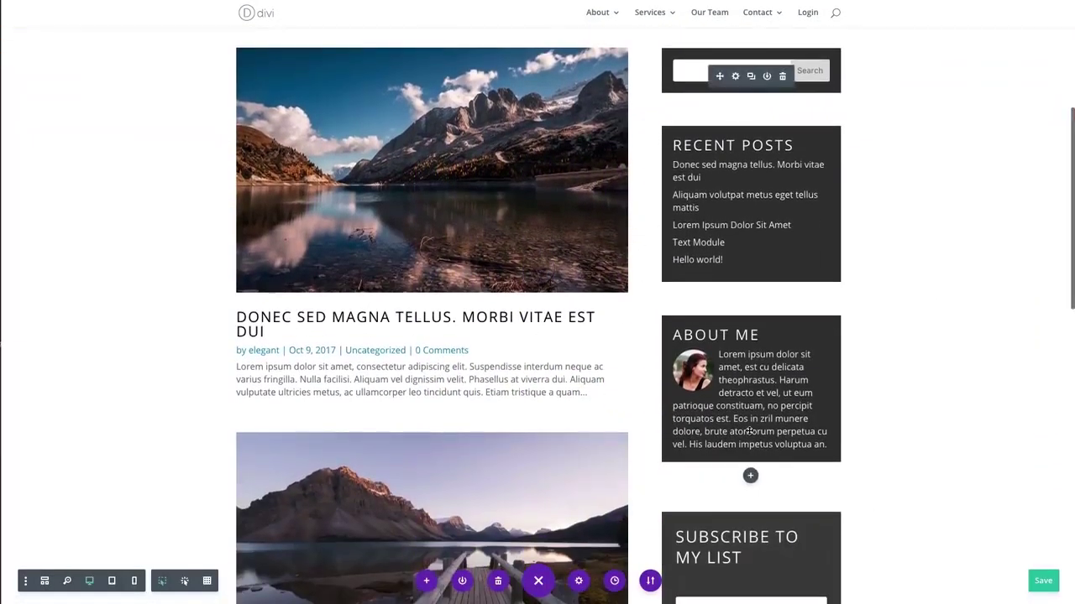
scroll(742, 341, "down", 3)
scroll(742, 341, "up", 5)
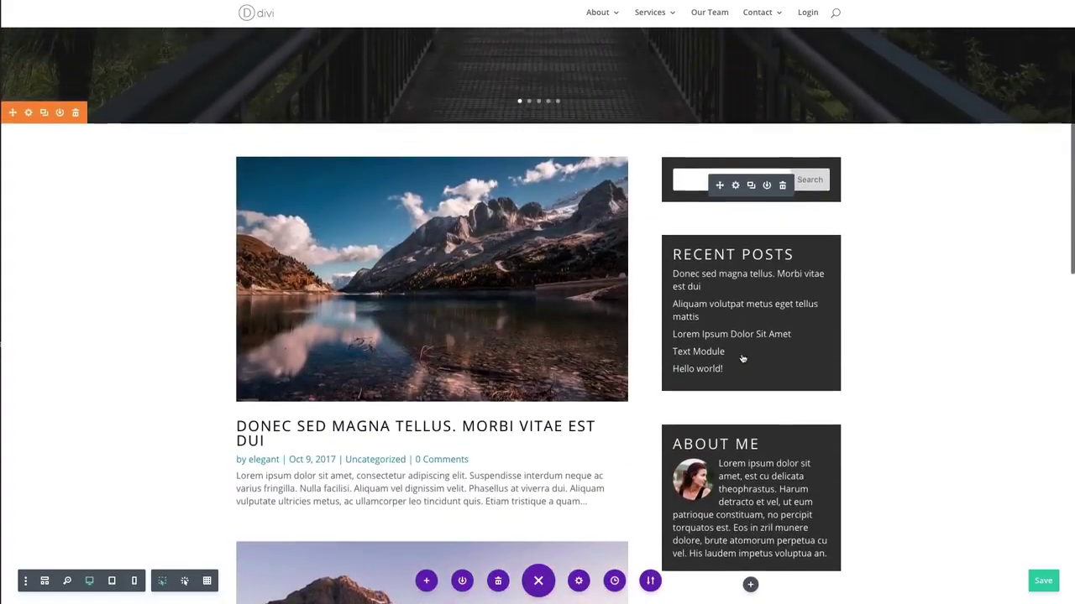
scroll(752, 313, "down", 1)
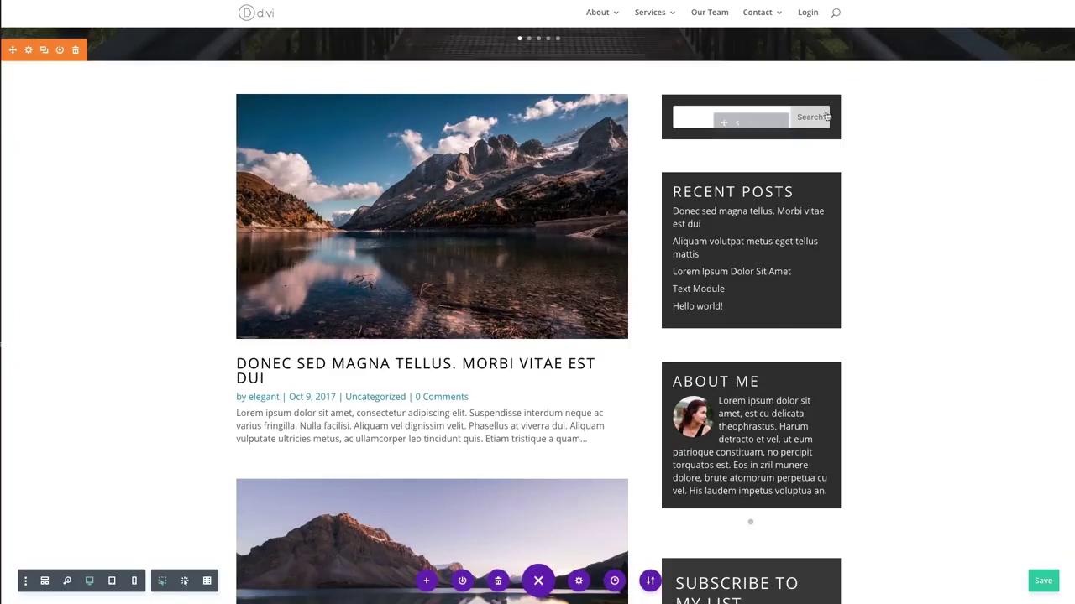
left_click(782, 124)
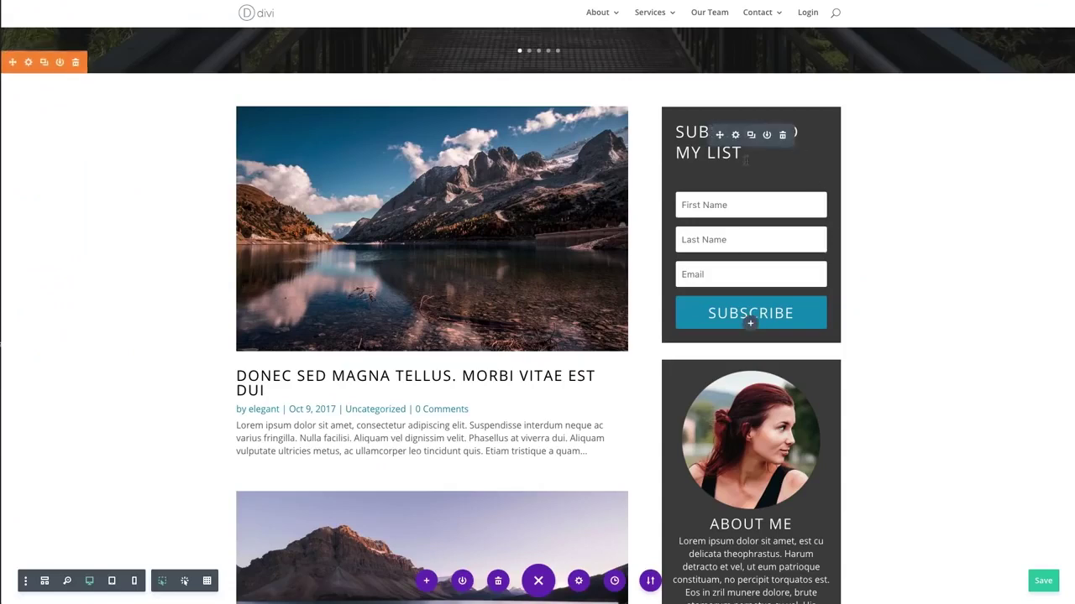
scroll(835, 240, "down", 2)
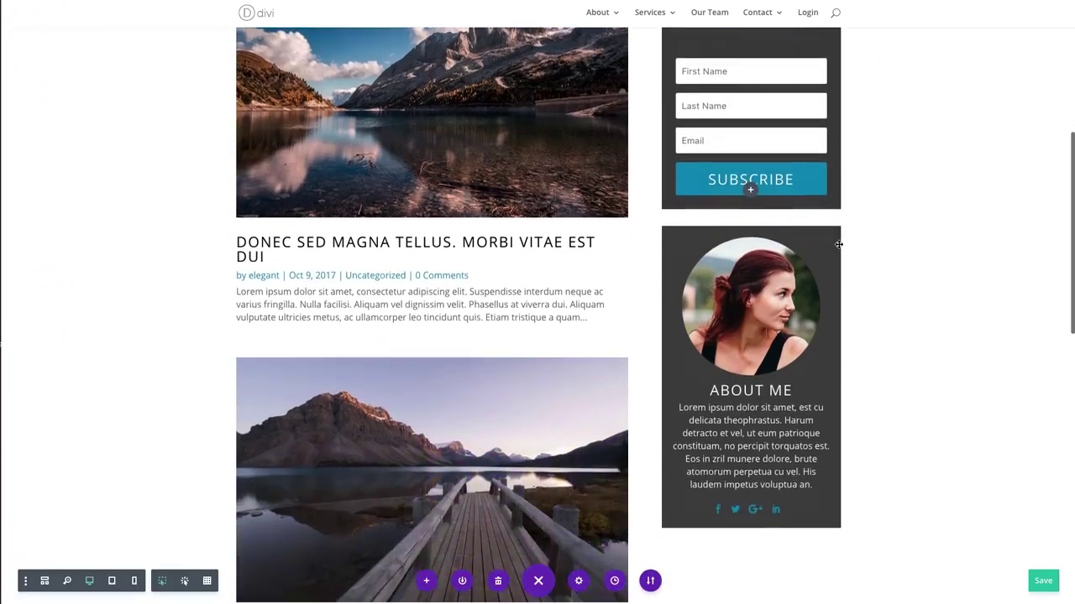
scroll(868, 412, "up", 2)
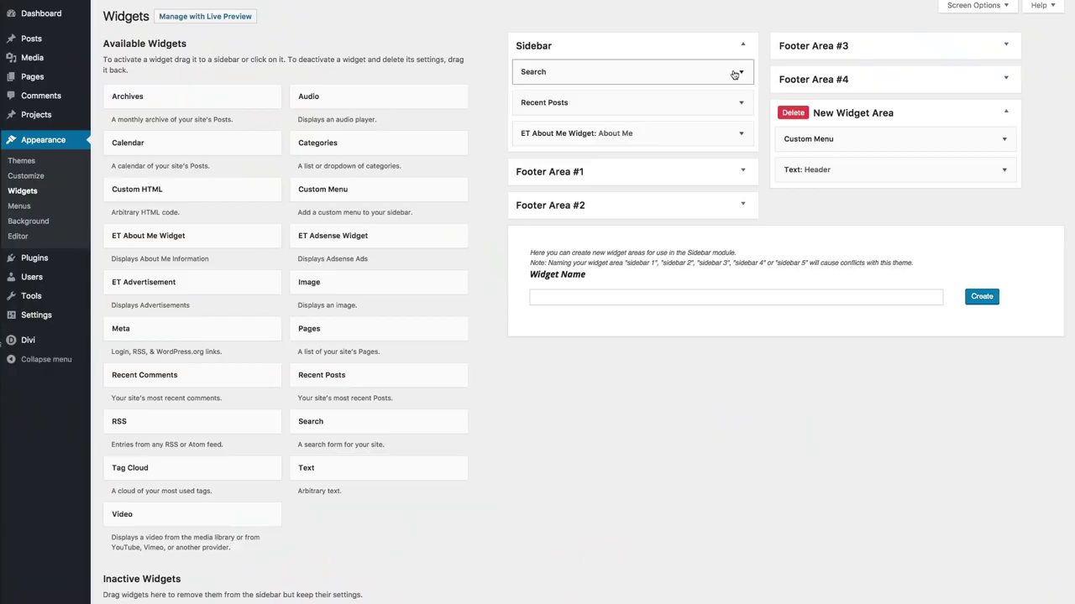
Step: Move the Search, Recent Posts and ET About Me widgets from the Sidebar area to Inactive Widgets
left_click_drag(710, 79, 321, 579)
left_click_drag(616, 39, 252, 579)
left_click_drag(629, 35, 253, 560)
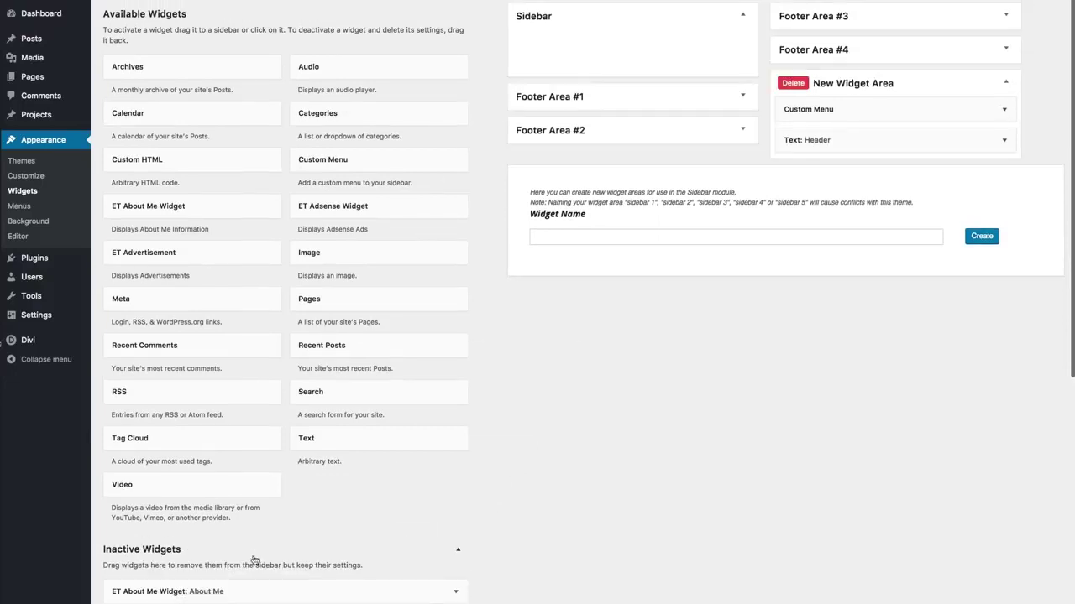
Step: Delete the custom widget area named New Widget Area and leave the Sidebar area expanded
left_click(1005, 83)
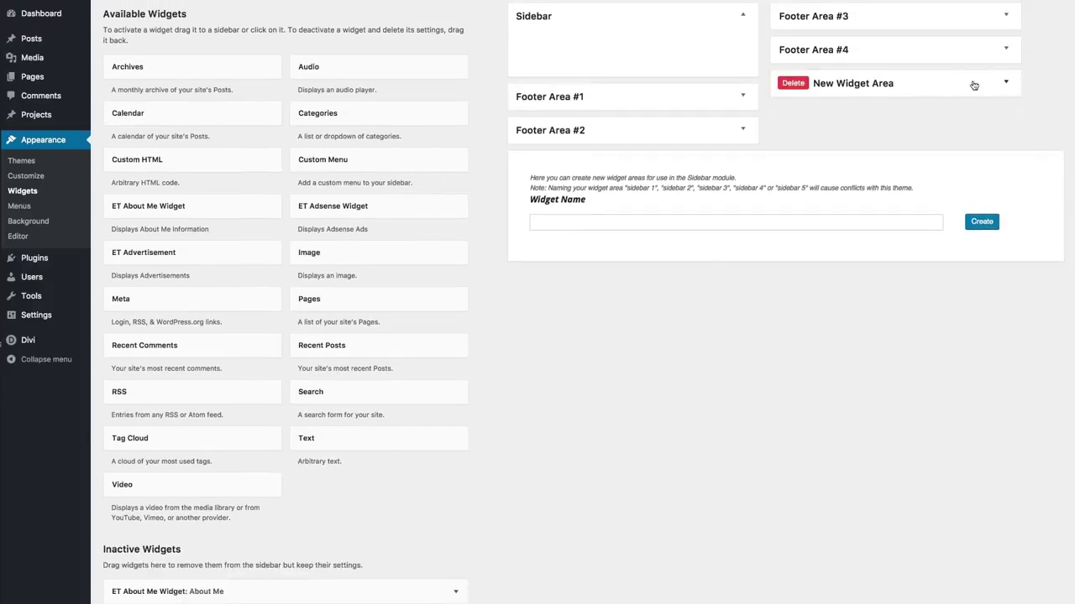
left_click(793, 84)
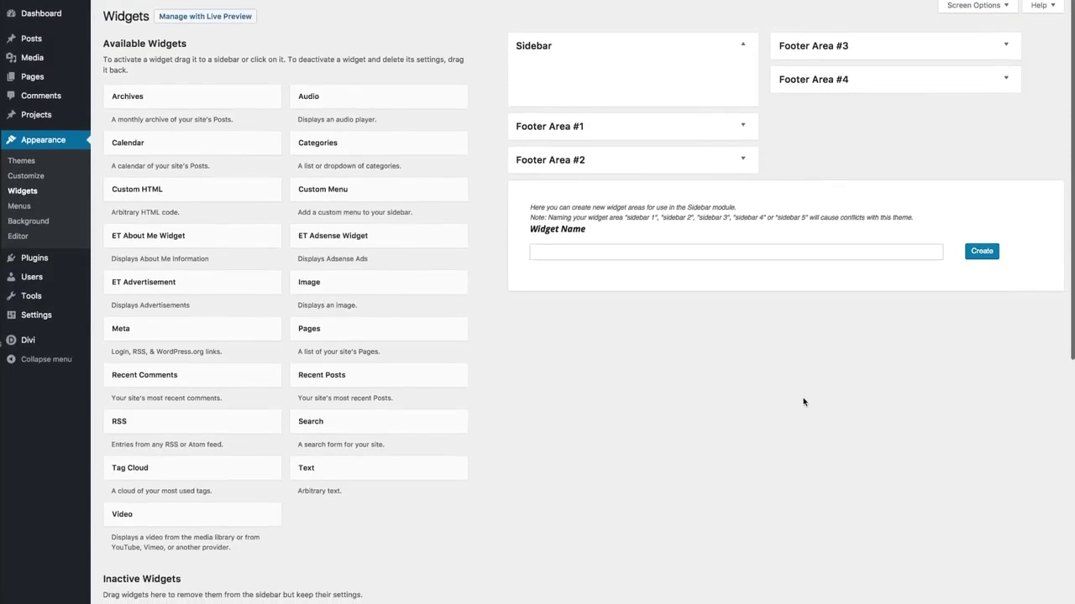
left_click(746, 46)
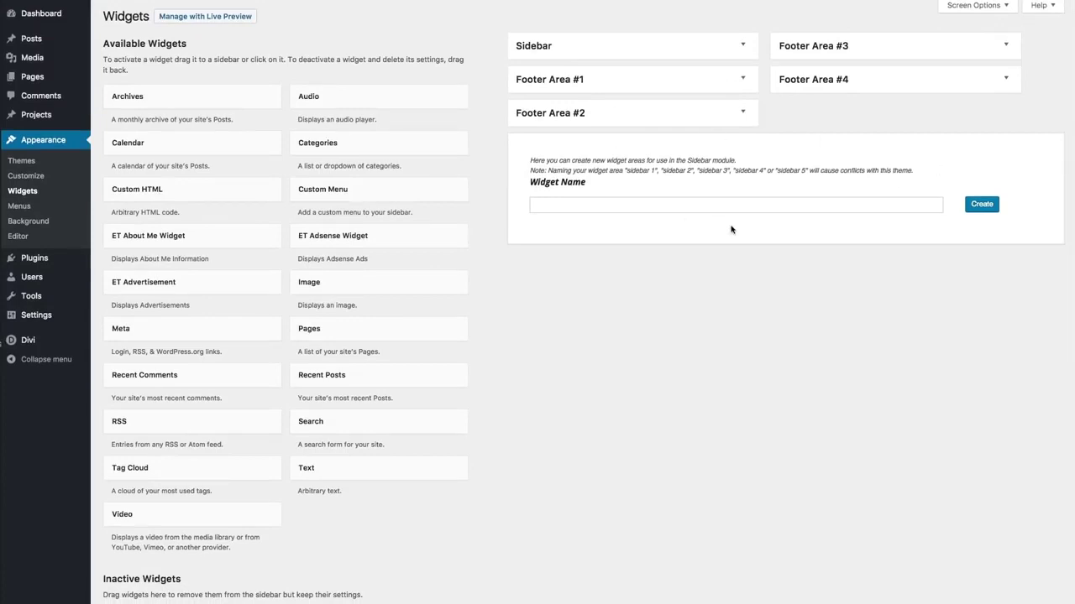
left_click(745, 46)
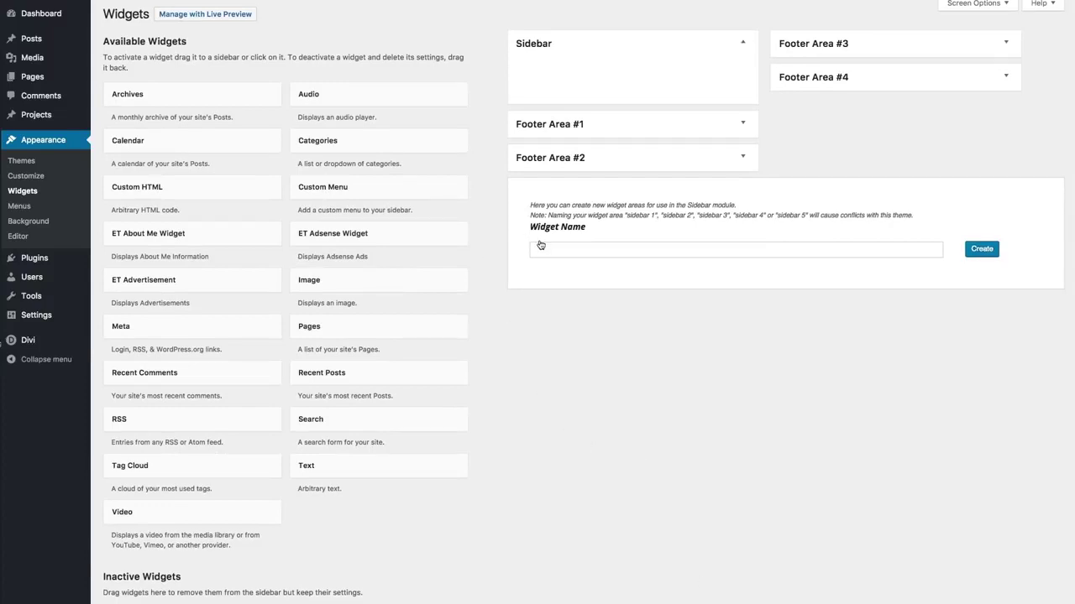
Step: Move the inactive Search widget into the Sidebar area and title it "What Are You Looking For?"
scroll(648, 343, "down", 3)
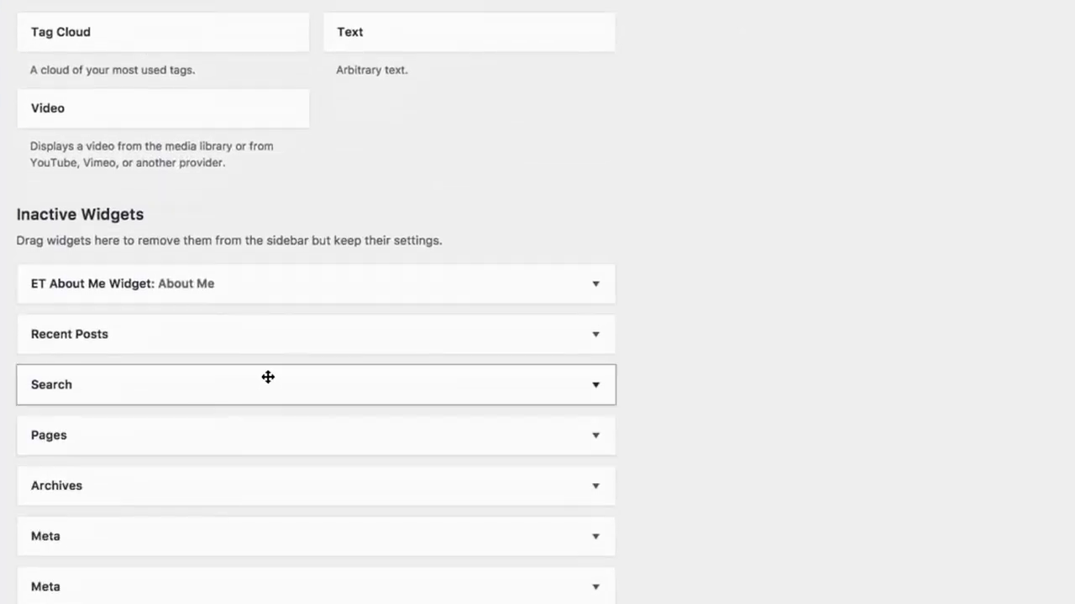
left_click_drag(257, 537, 535, 451)
left_click_drag(452, 401, 629, 77)
left_click(744, 84)
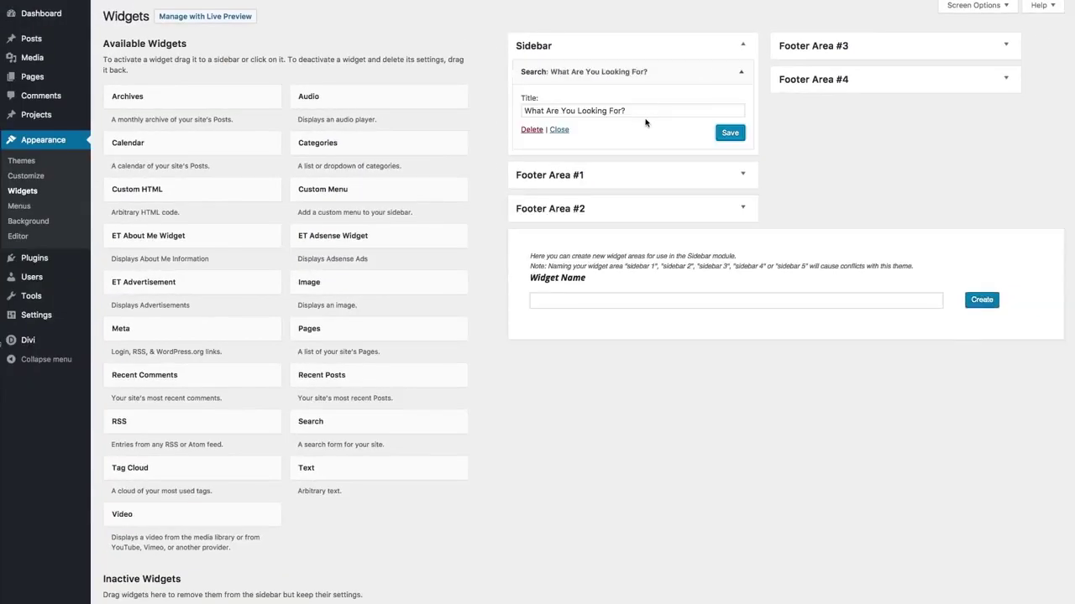
Step: Move the inactive Recent Posts widget into the Sidebar area below the Search widget
scroll(648, 525, "down", 3)
scroll(523, 479, "up", 3)
scroll(524, 479, "down", 4)
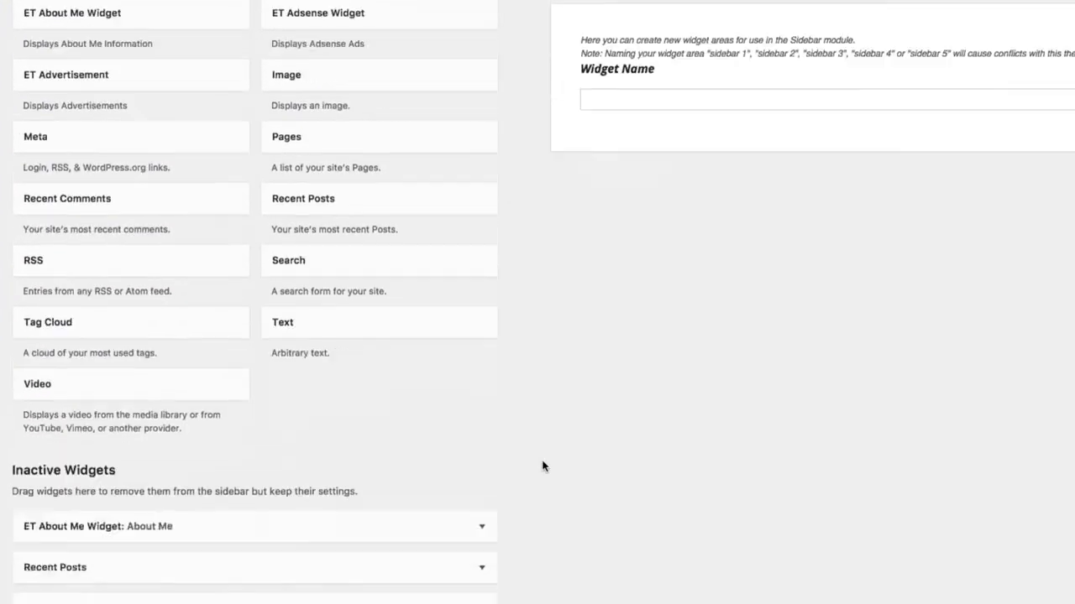
left_click_drag(108, 372, 446, 212)
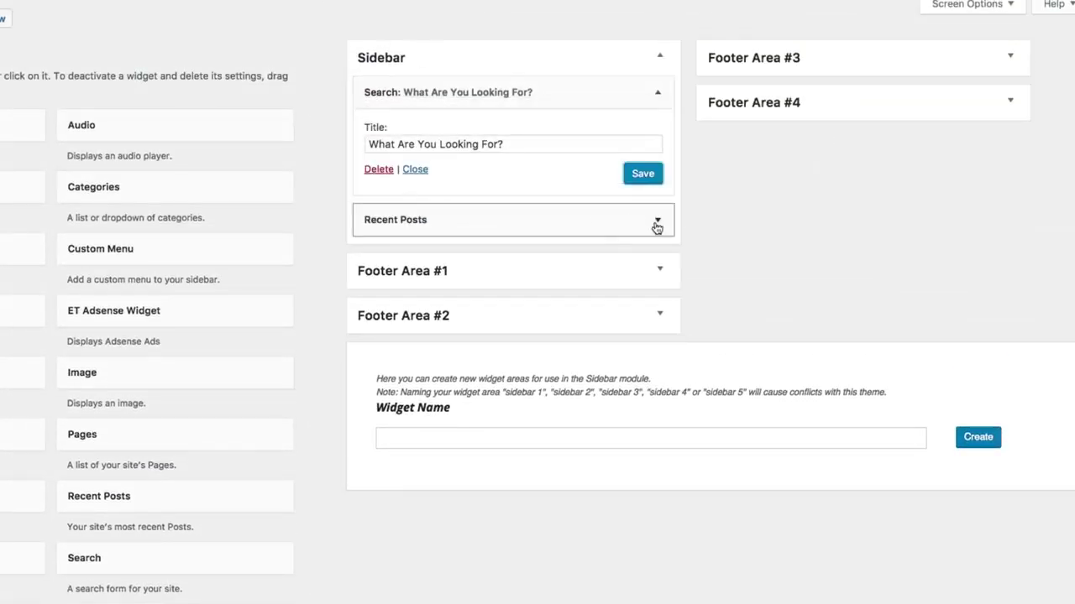
left_click(657, 220)
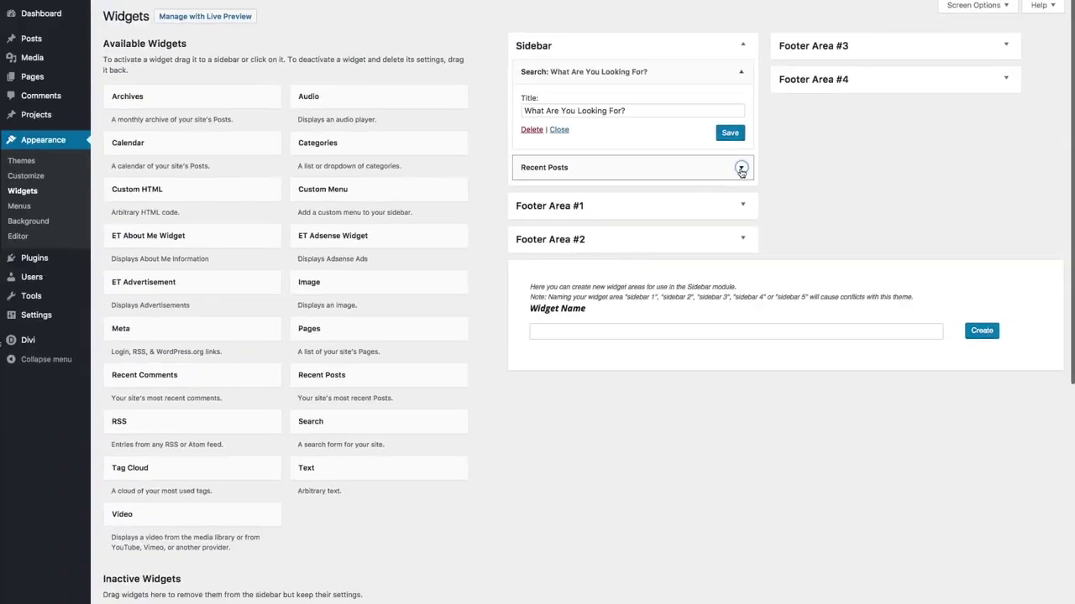
Step: Move the inactive ET About Me Widget below Recent Posts in the Sidebar area, review its settings and collapse the open widgets
scroll(448, 529, "down", 5)
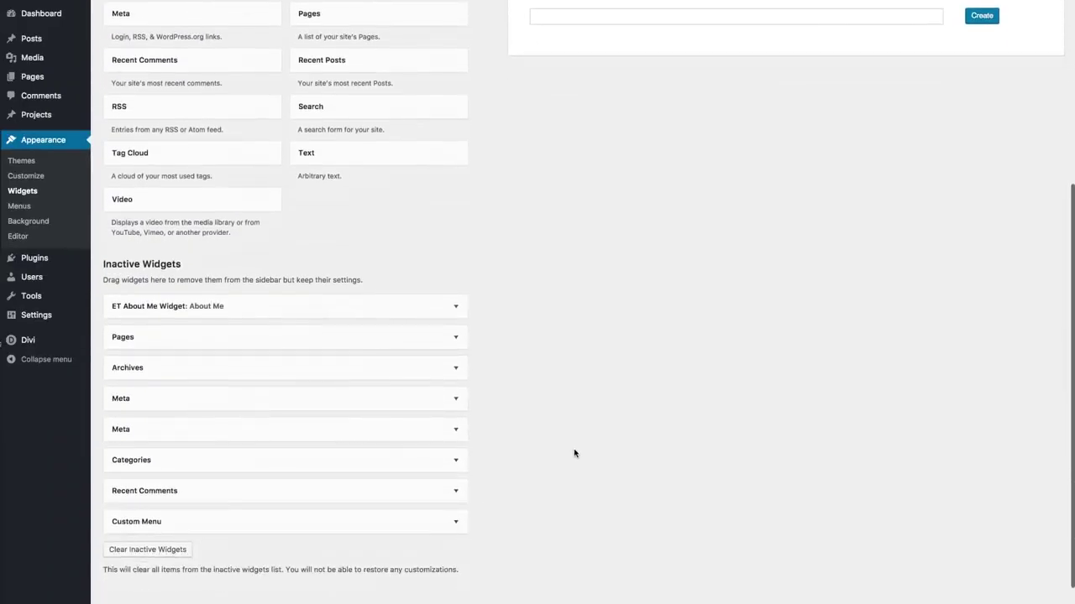
left_click_drag(178, 309, 481, 63)
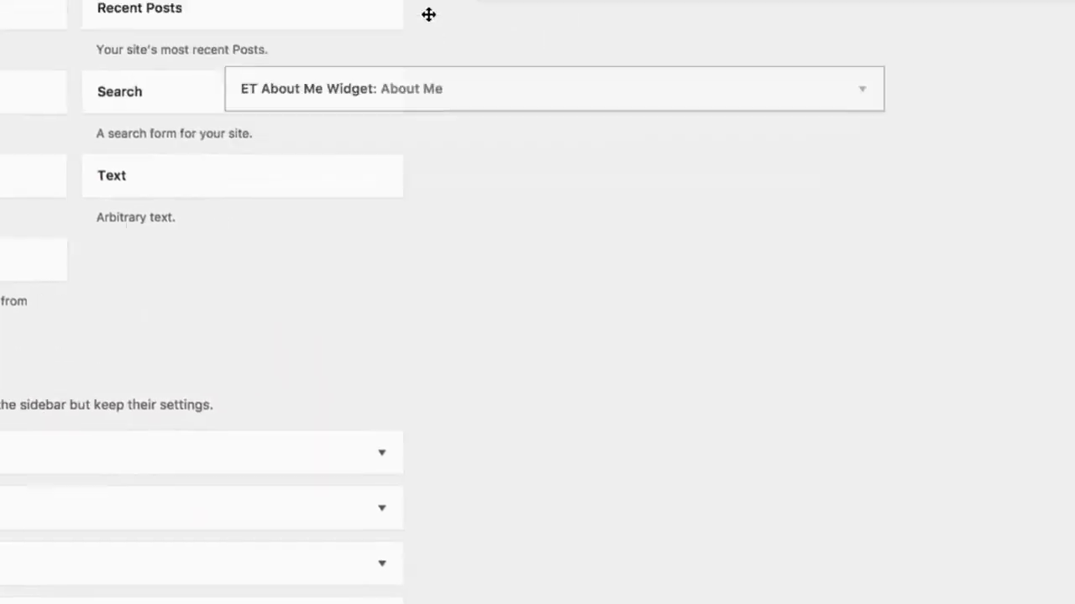
left_click_drag(428, 14, 389, 371)
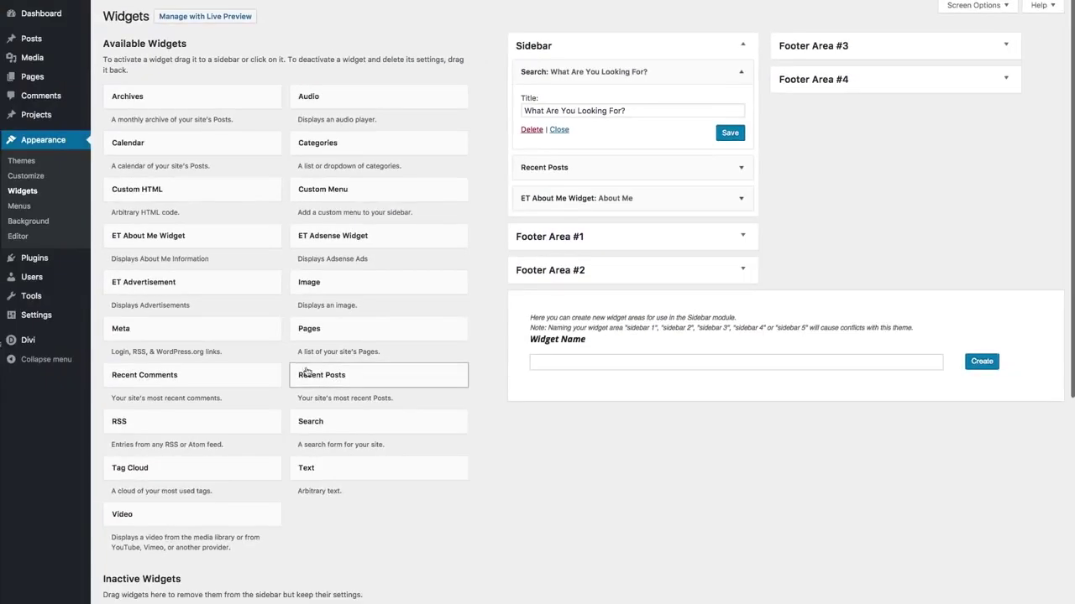
left_click(446, 378)
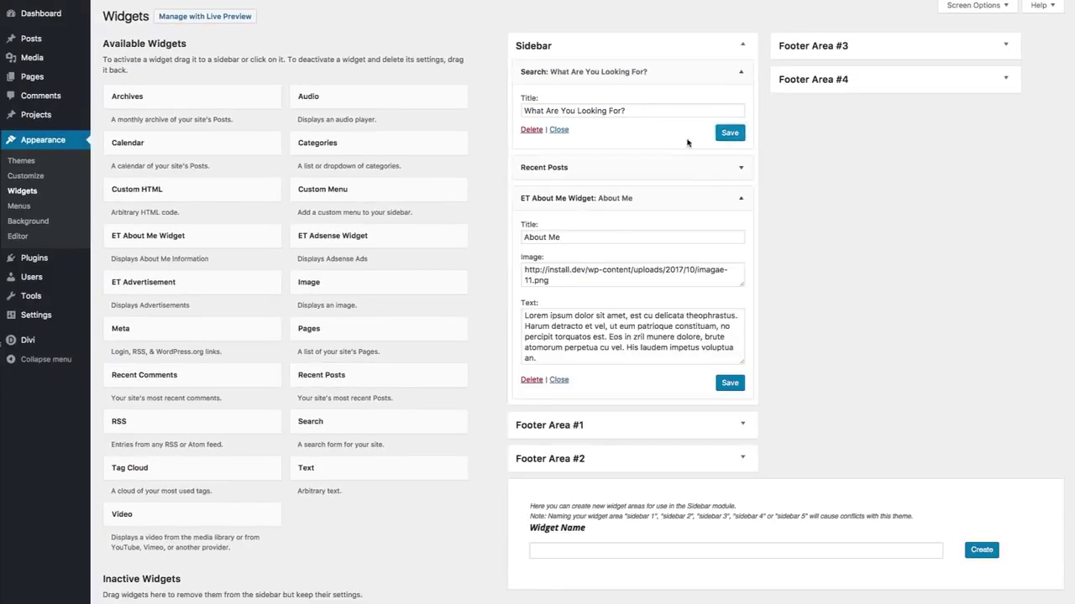
left_click(742, 73)
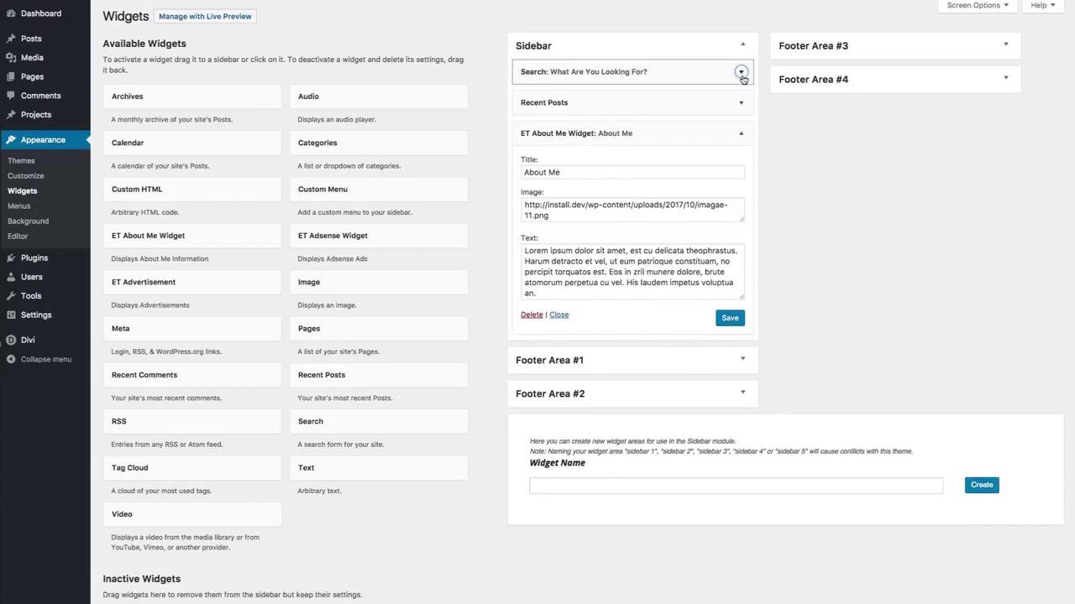
left_click(741, 134)
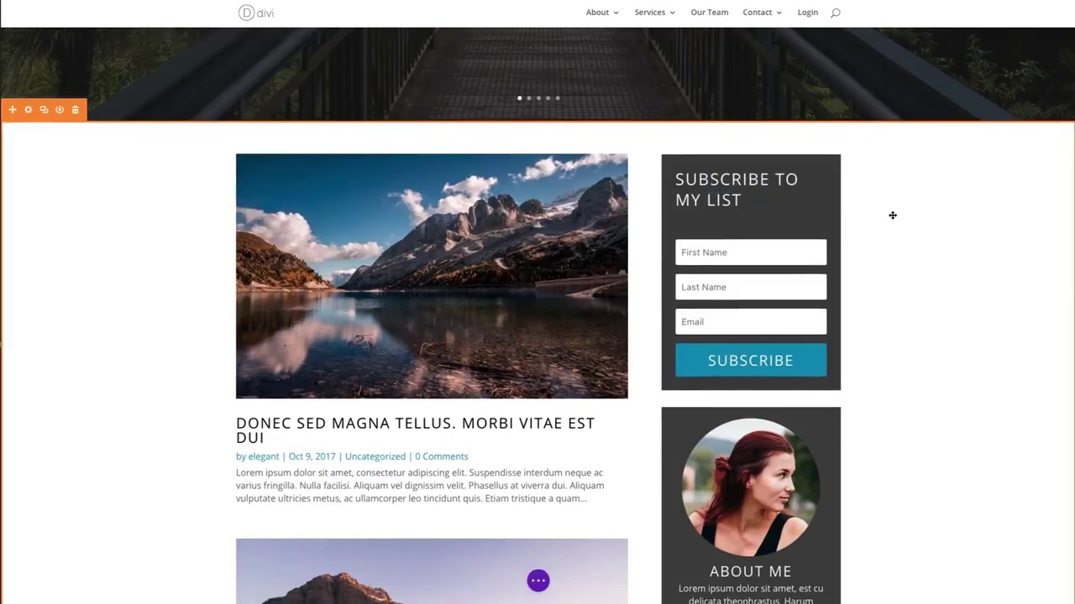
Step: Insert a Sidebar module below the dark About Me module in the blog page's sidebar column
scroll(891, 214, "down", 2)
scroll(814, 367, "down", 2)
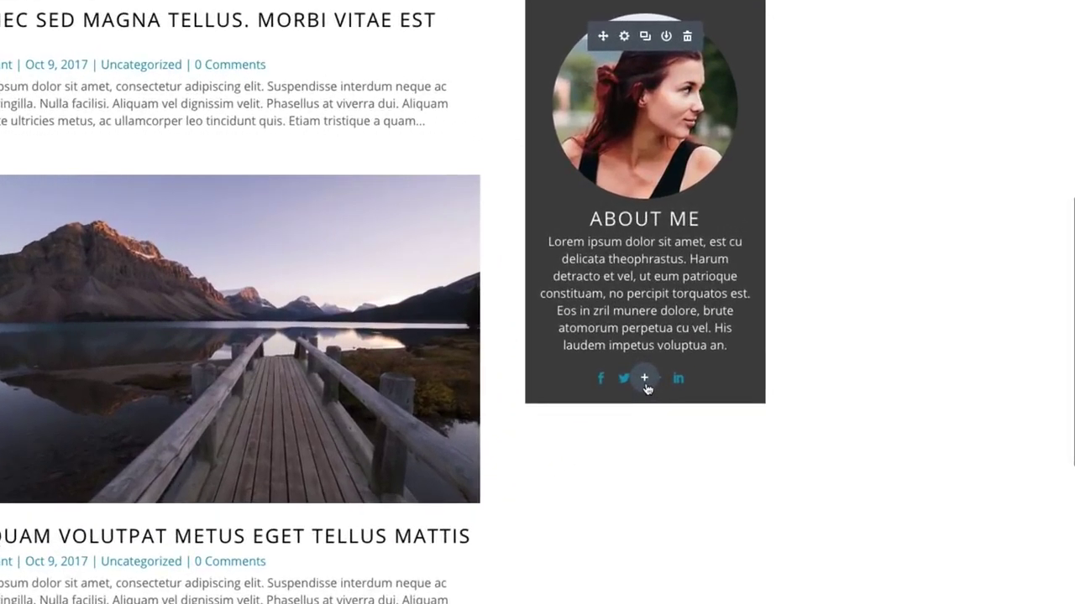
left_click(645, 379)
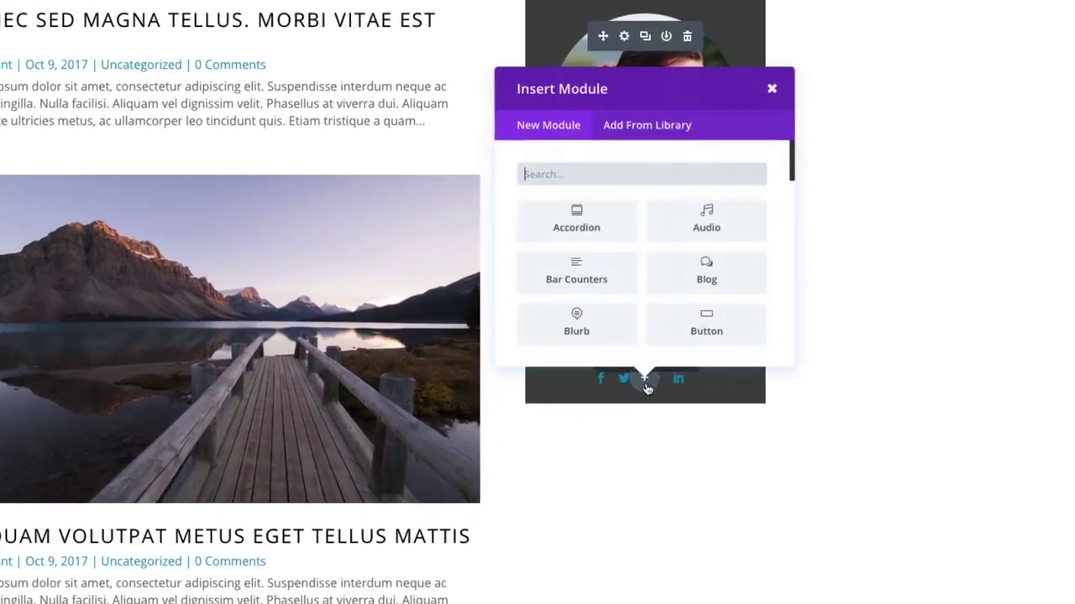
left_click(619, 178)
type("side")
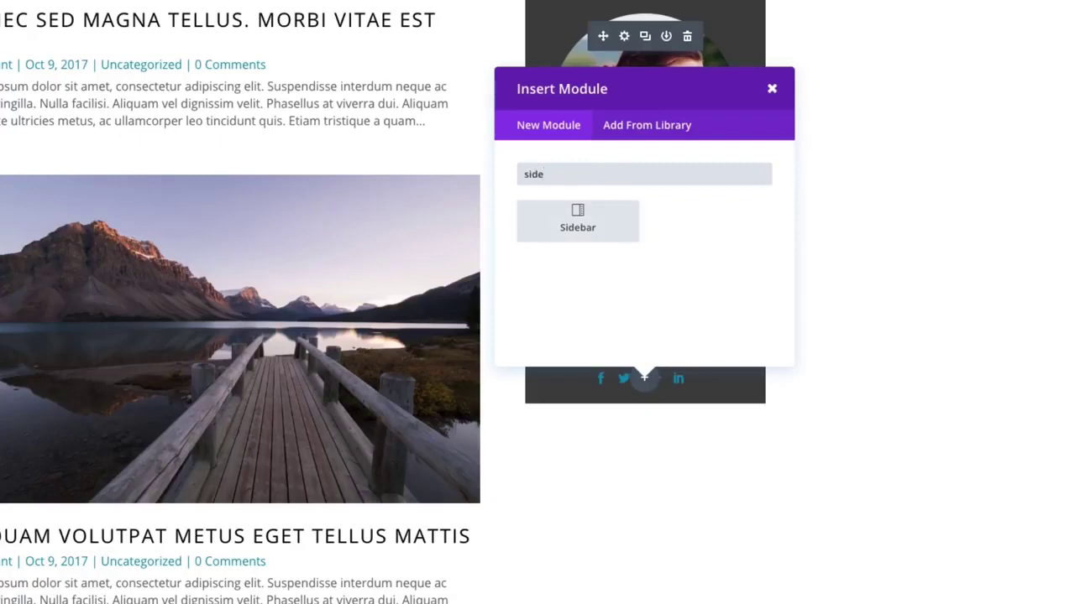
left_click(630, 242)
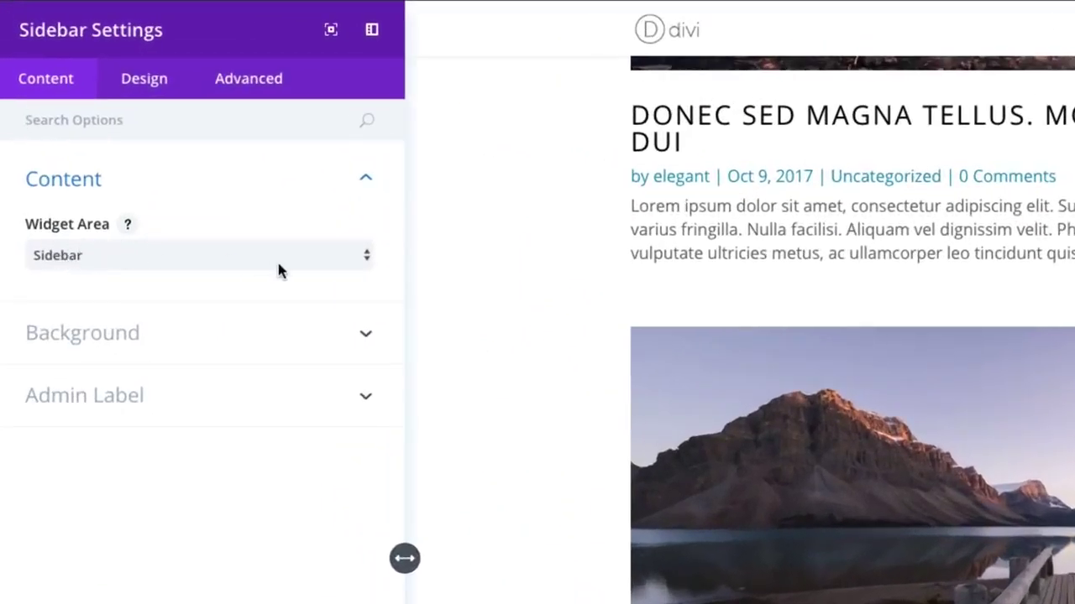
Step: Compare the Sidebar module's Widget Area options and displayed widgets with the areas on the WordPress Widgets page, keeping Sidebar selected
left_click(340, 262)
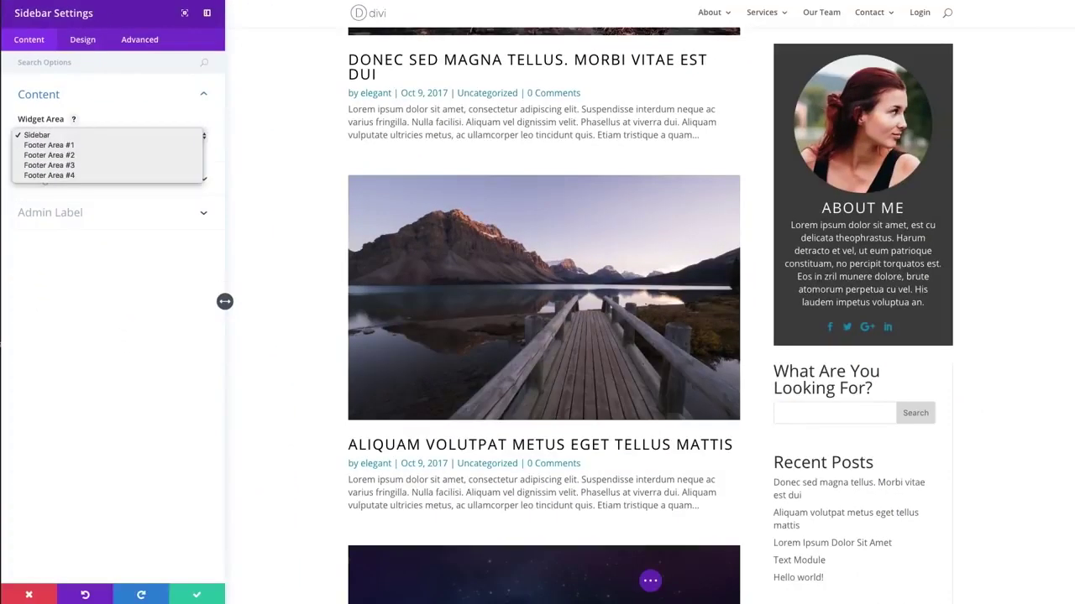
left_click(1, 344)
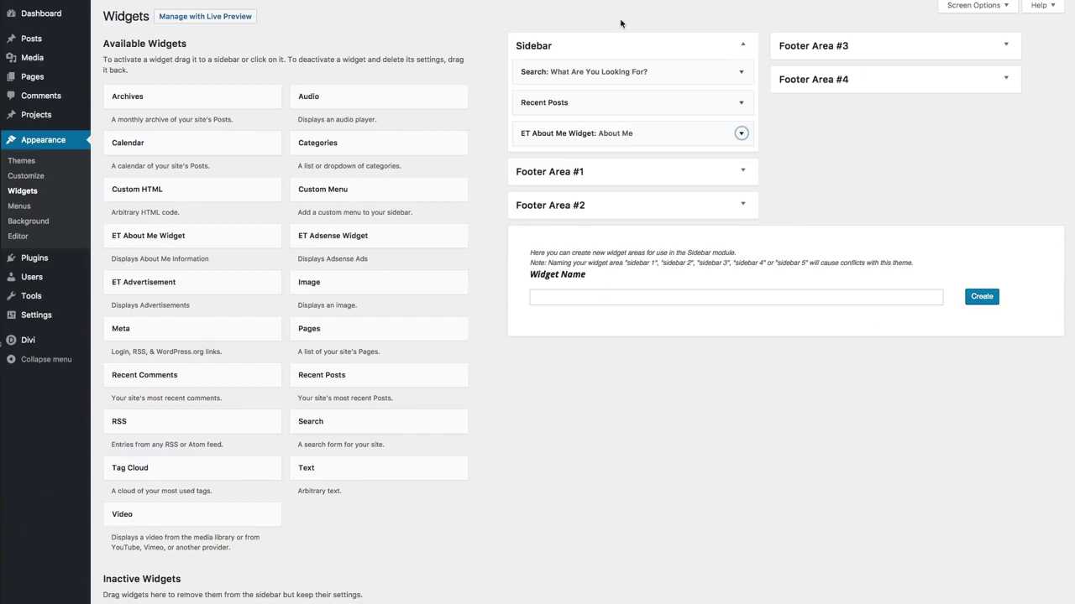
left_click(745, 51)
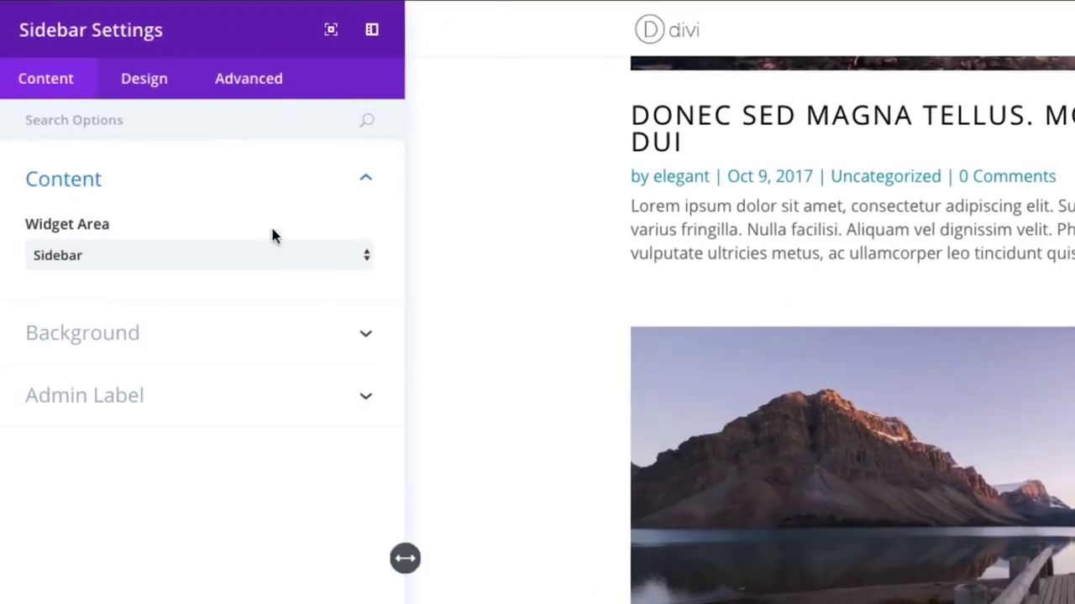
left_click(264, 254)
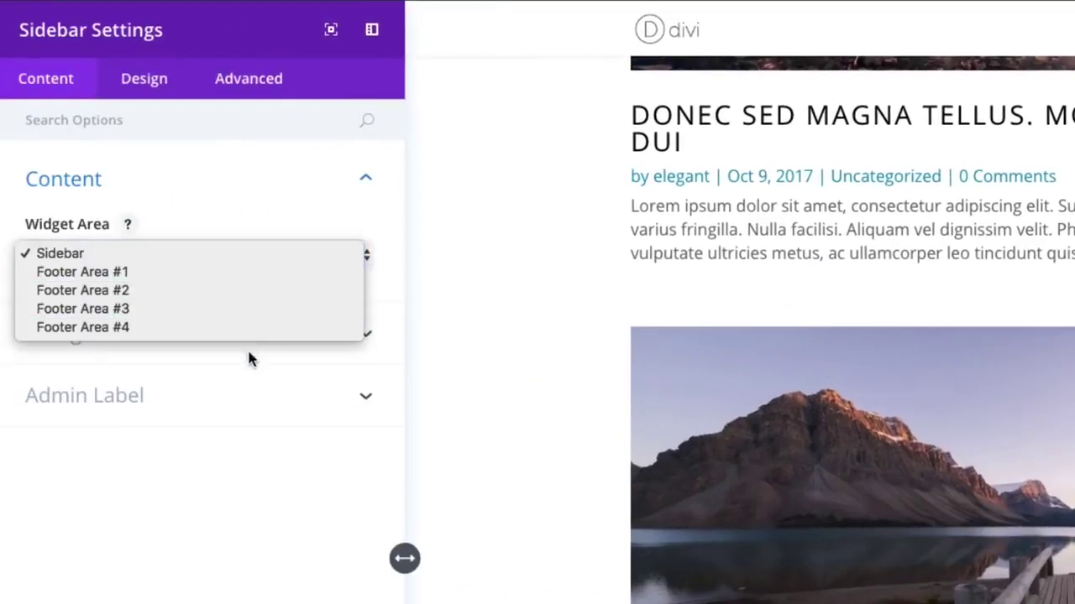
left_click(265, 254)
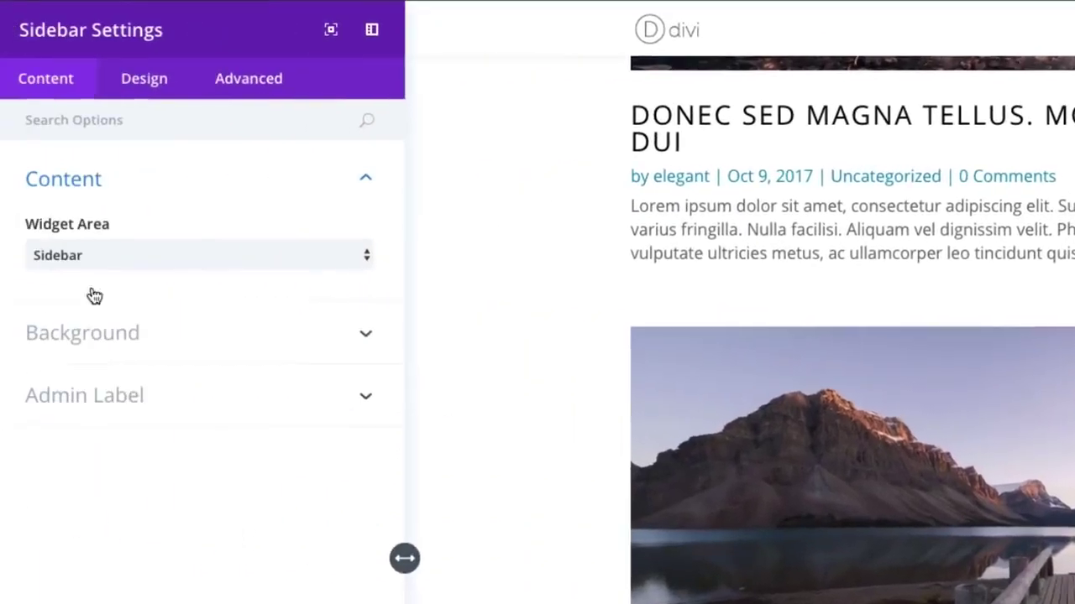
left_click(116, 254)
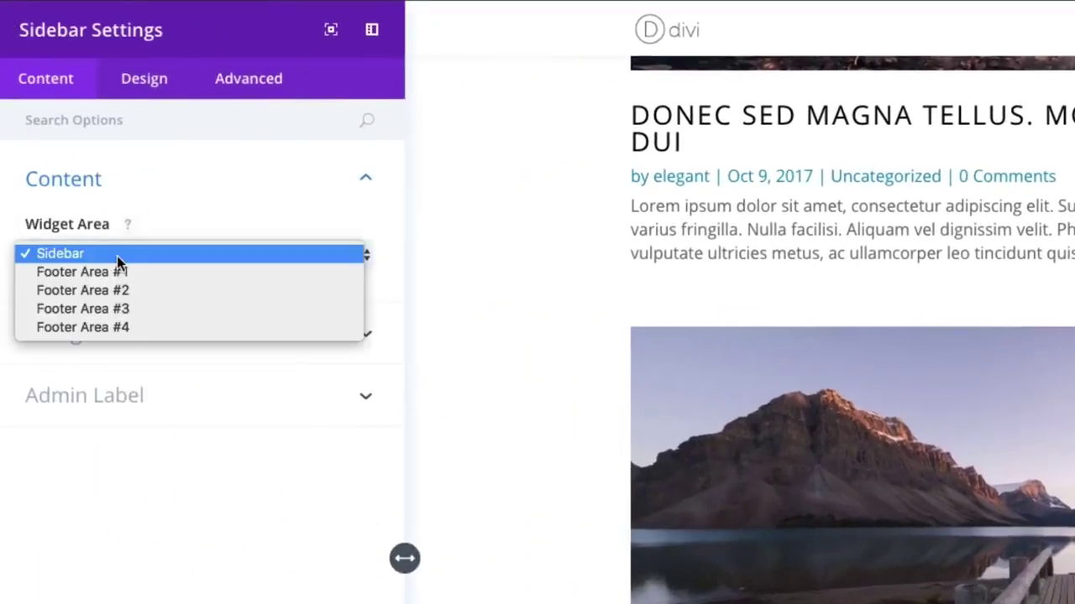
left_click(178, 252)
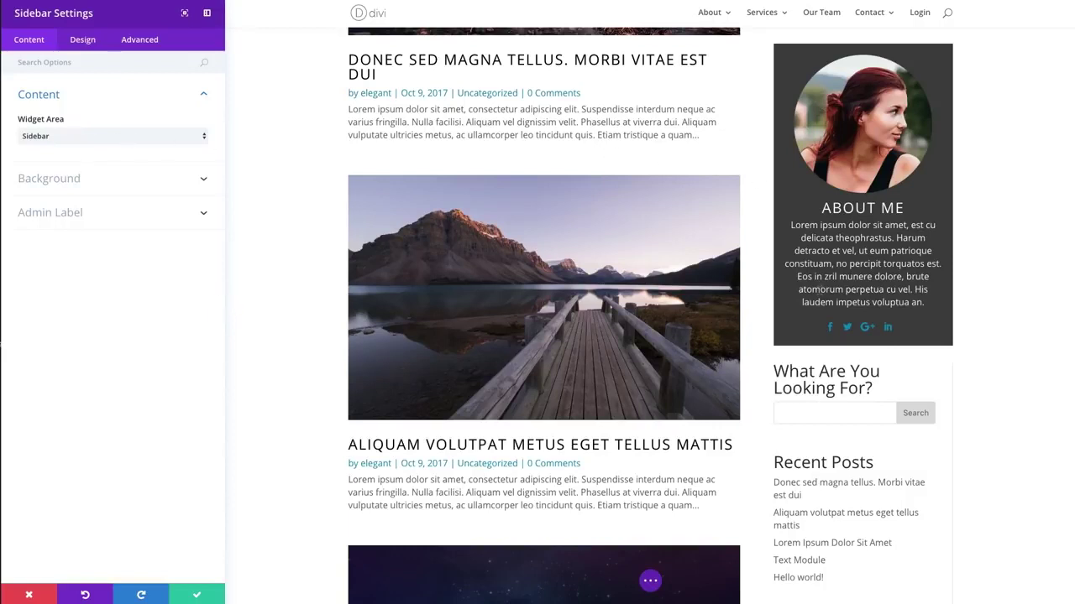
scroll(820, 290, "down", 5)
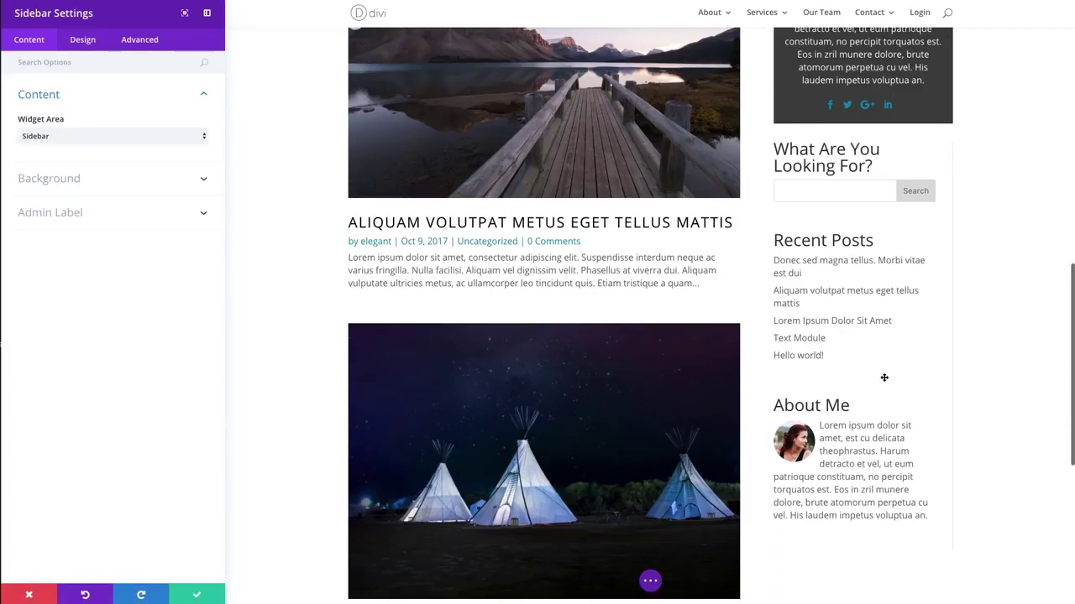
left_click(78, 139)
left_click(55, 136)
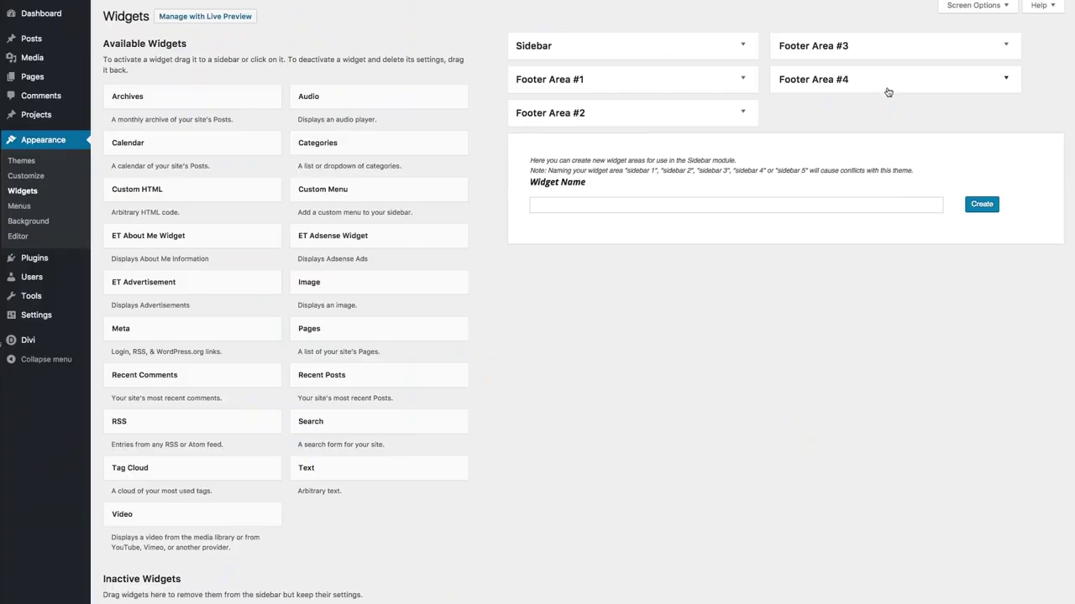
left_click(745, 46)
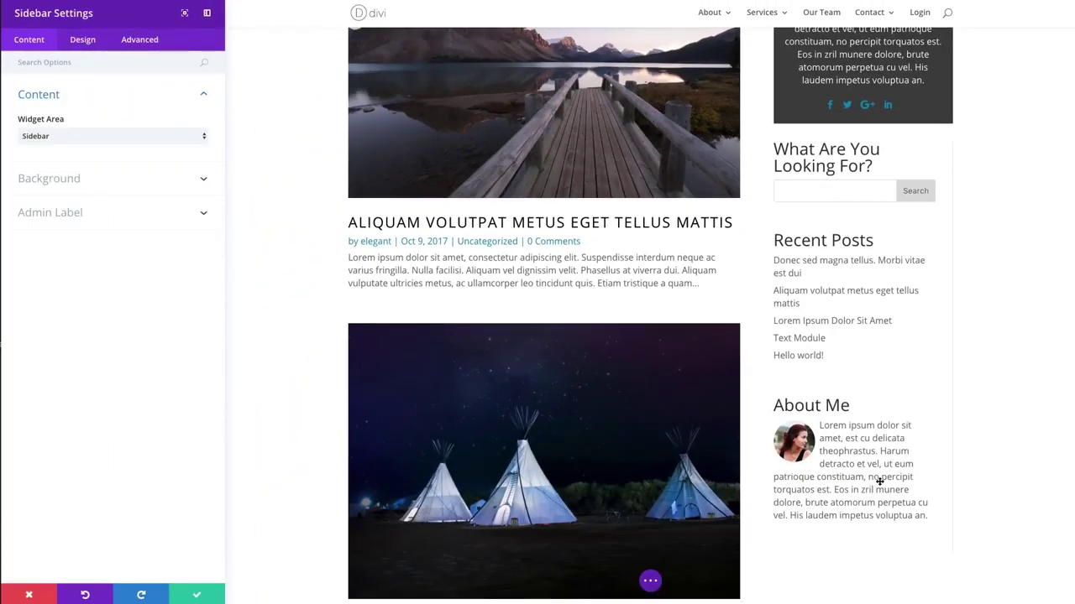
Step: Save the Sidebar module's settings and move the module above the Subscribe to My List form
left_click(206, 595)
scroll(722, 177, "up", 2)
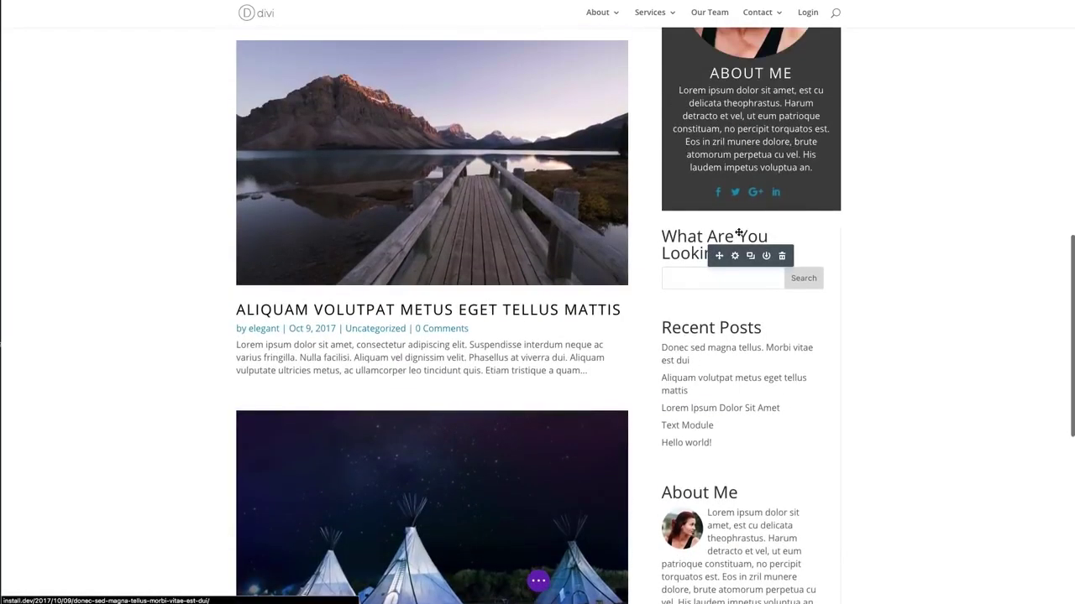
left_click_drag(720, 256, 728, 193)
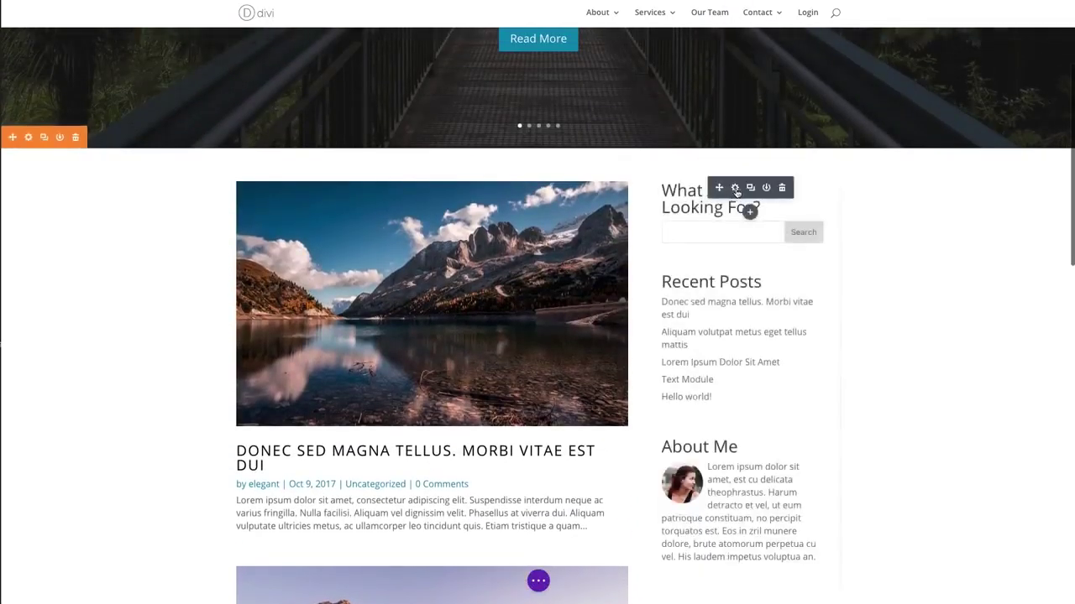
Step: Examine how the Sidebar module's styling compares with the Subscribe to My List and About Me modules below it
scroll(890, 310, "down", 5)
scroll(885, 350, "down", 4)
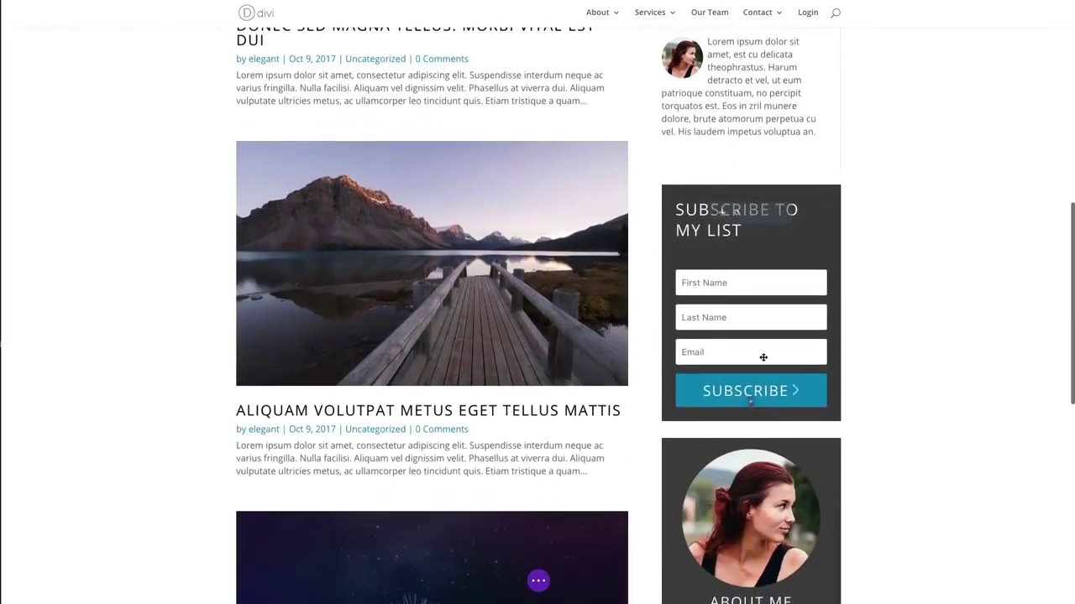
scroll(794, 384, "up", 5)
scroll(795, 305, "up", 3)
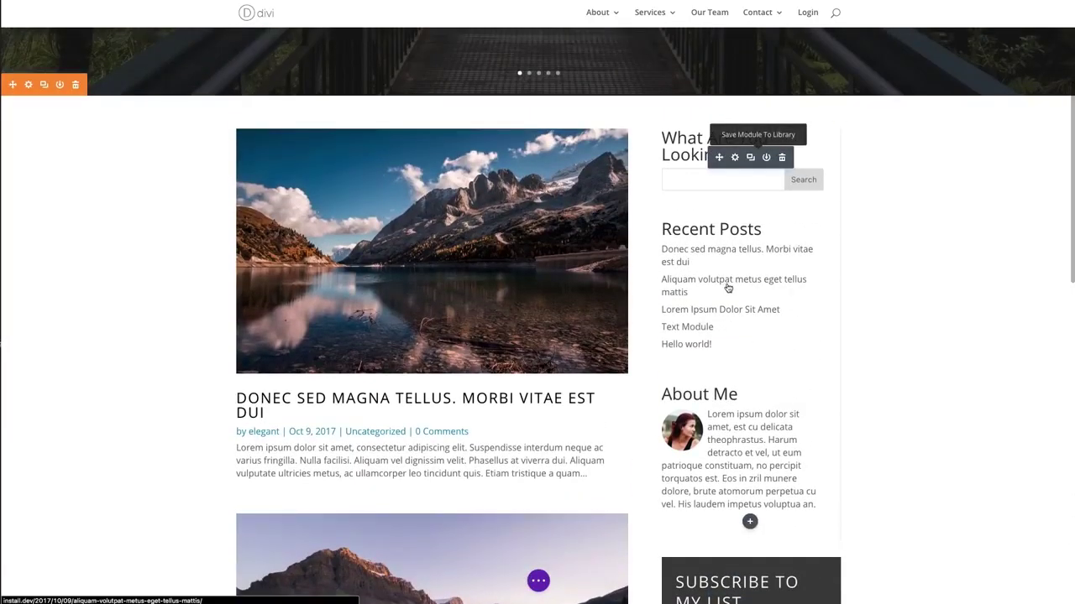
scroll(727, 286, "down", 3)
scroll(729, 277, "down", 7)
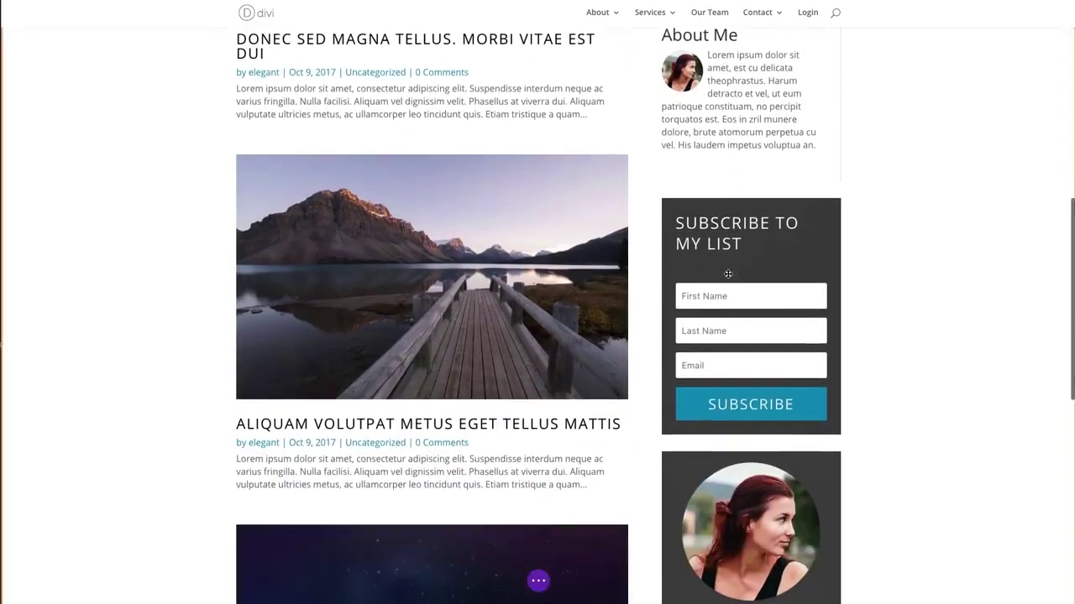
scroll(758, 376, "down", 1)
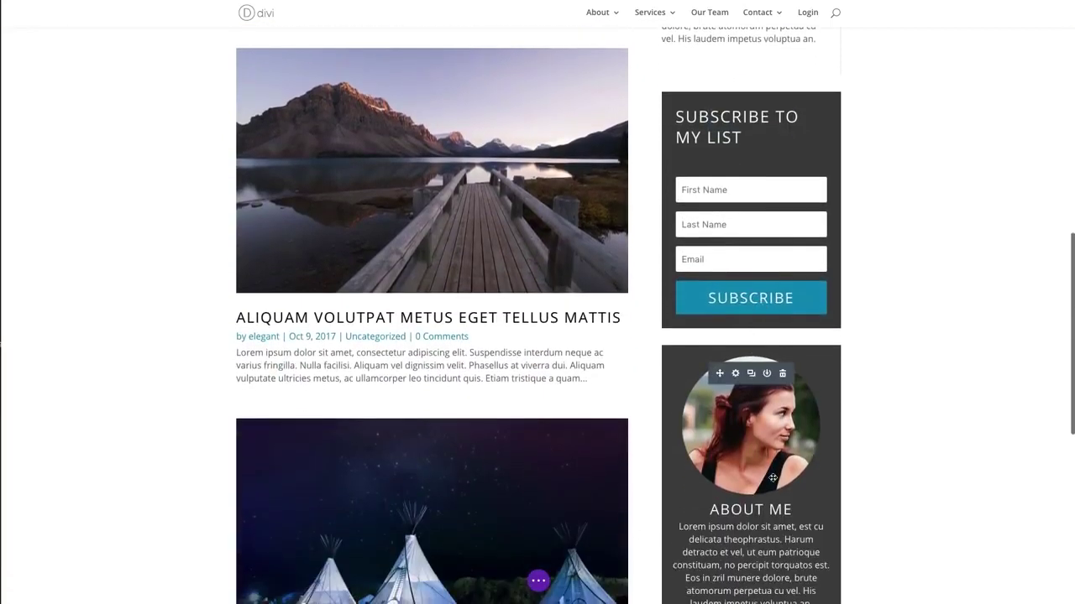
scroll(770, 474, "down", 3)
scroll(771, 476, "up", 3)
scroll(770, 470, "up", 2)
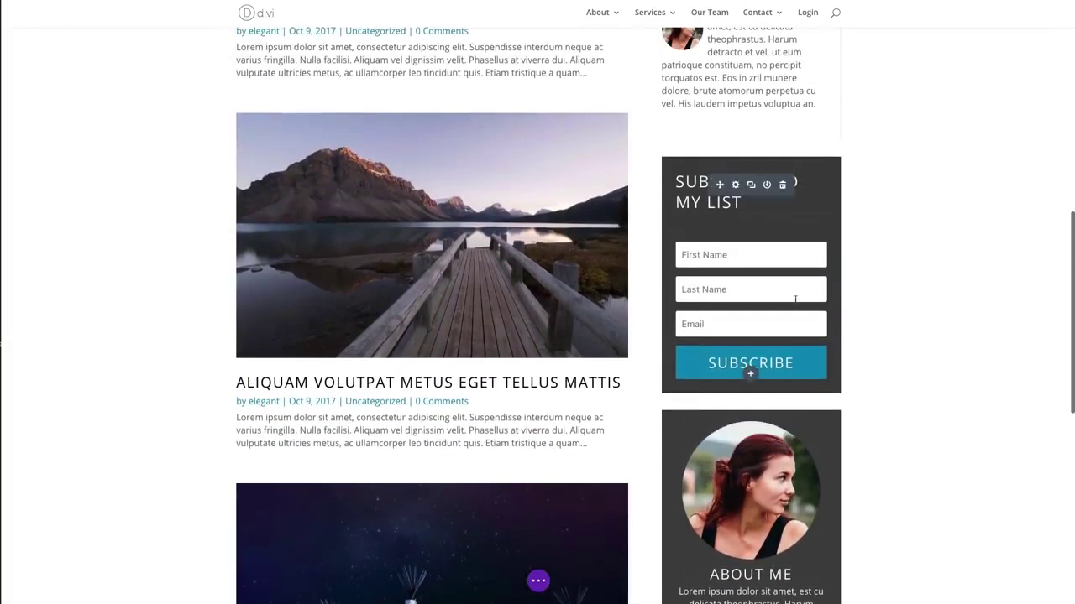
scroll(899, 294, "up", 4)
scroll(762, 202, "up", 6)
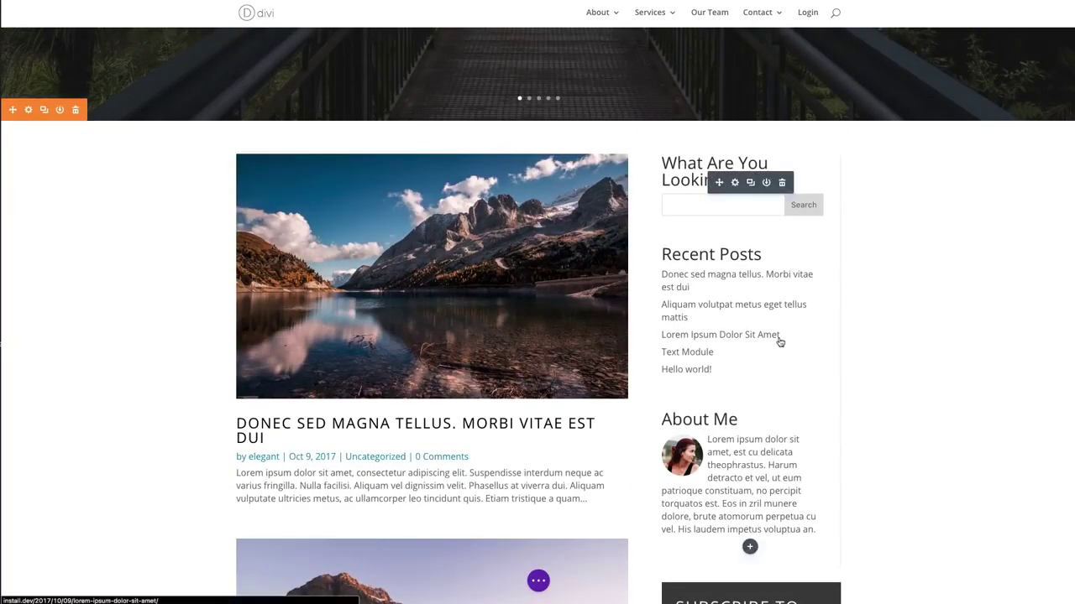
scroll(785, 352, "down", 3)
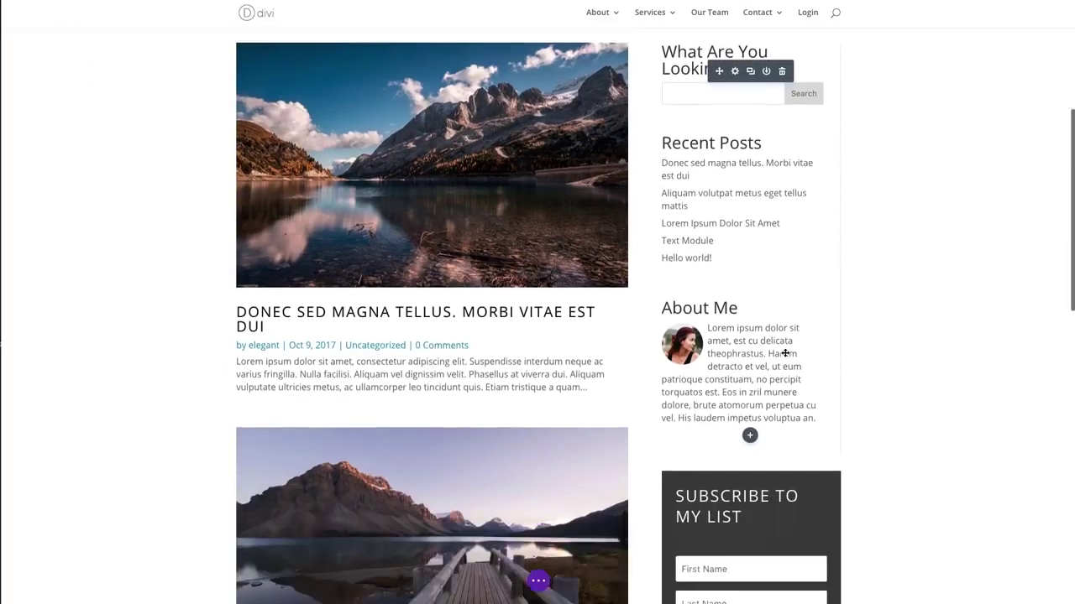
scroll(781, 353, "up", 2)
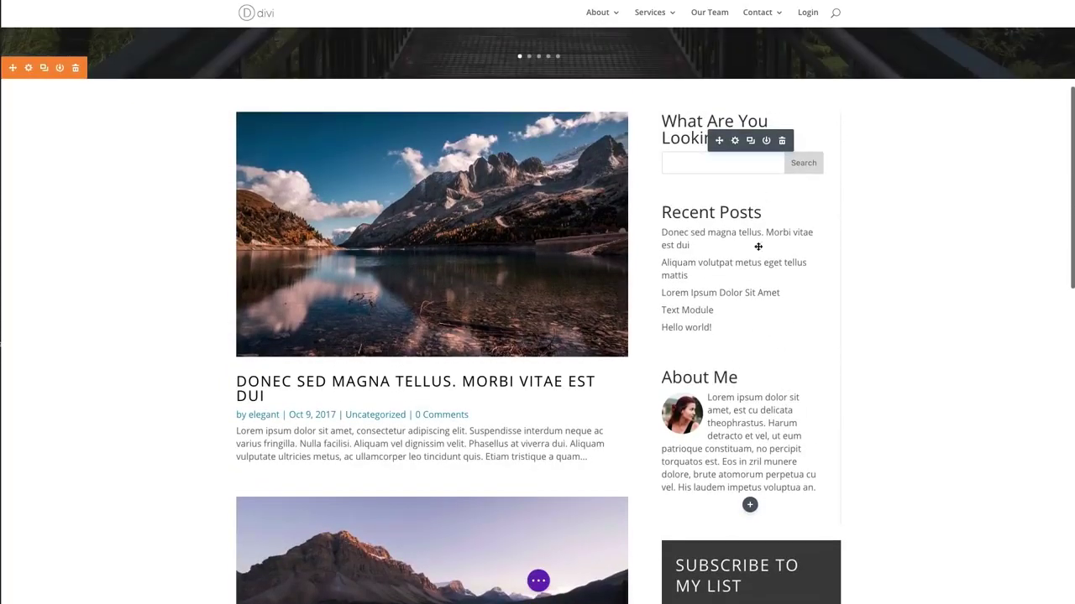
scroll(785, 411, "down", 4)
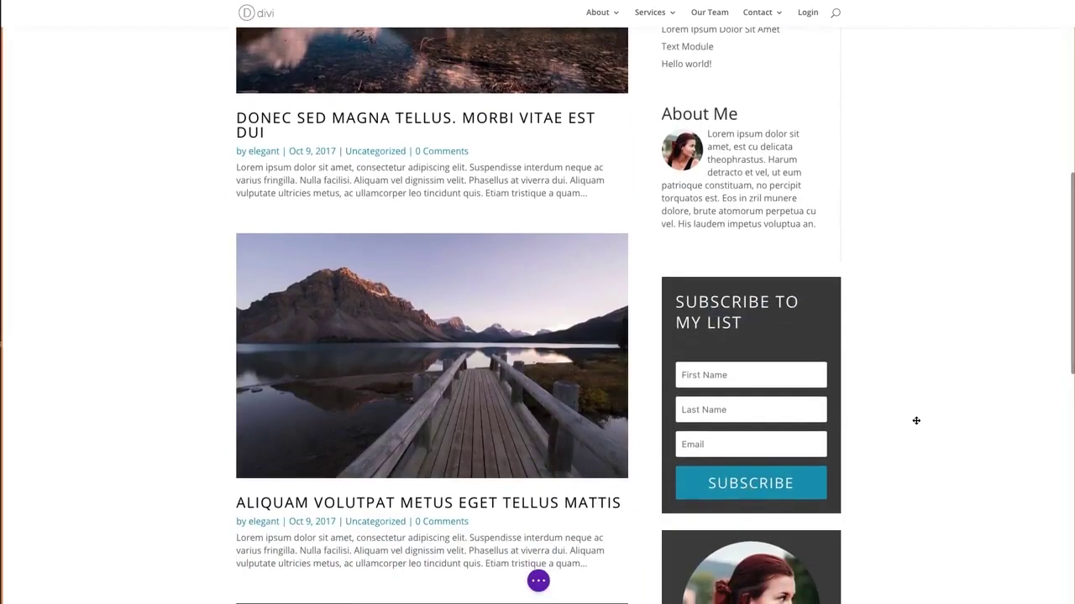
scroll(916, 419, "up", 5)
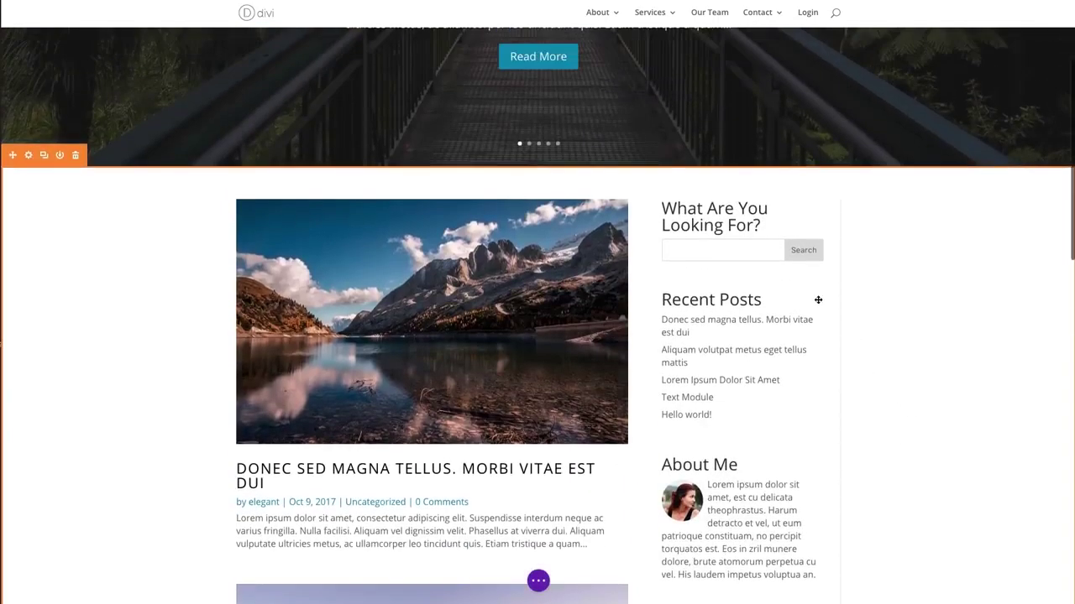
Step: Give the Sidebar module the preset blue background color #0c71c3
mouse_move(741, 233)
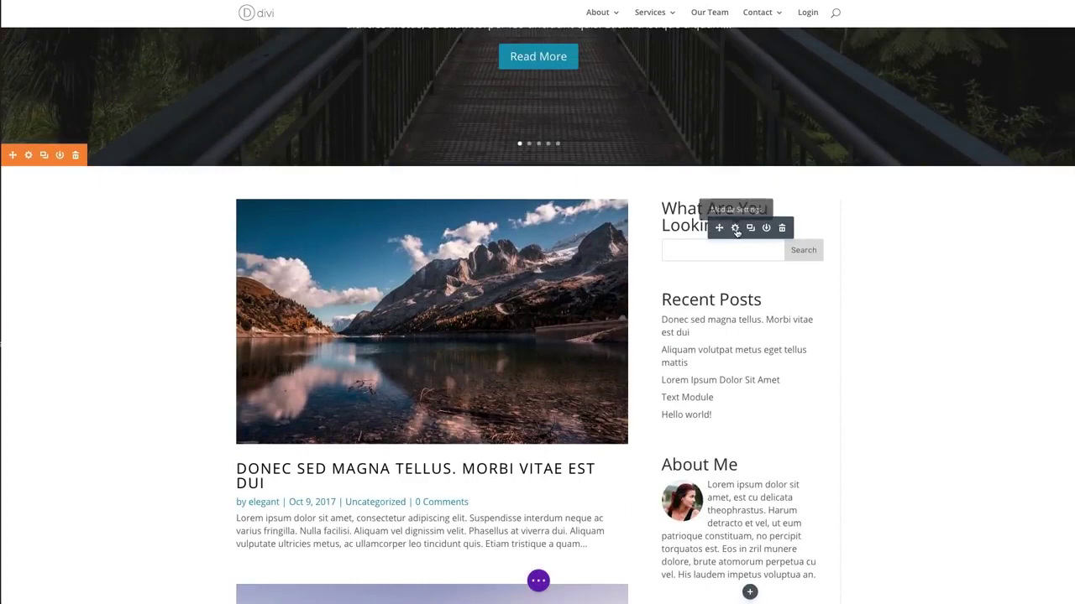
left_click(736, 230)
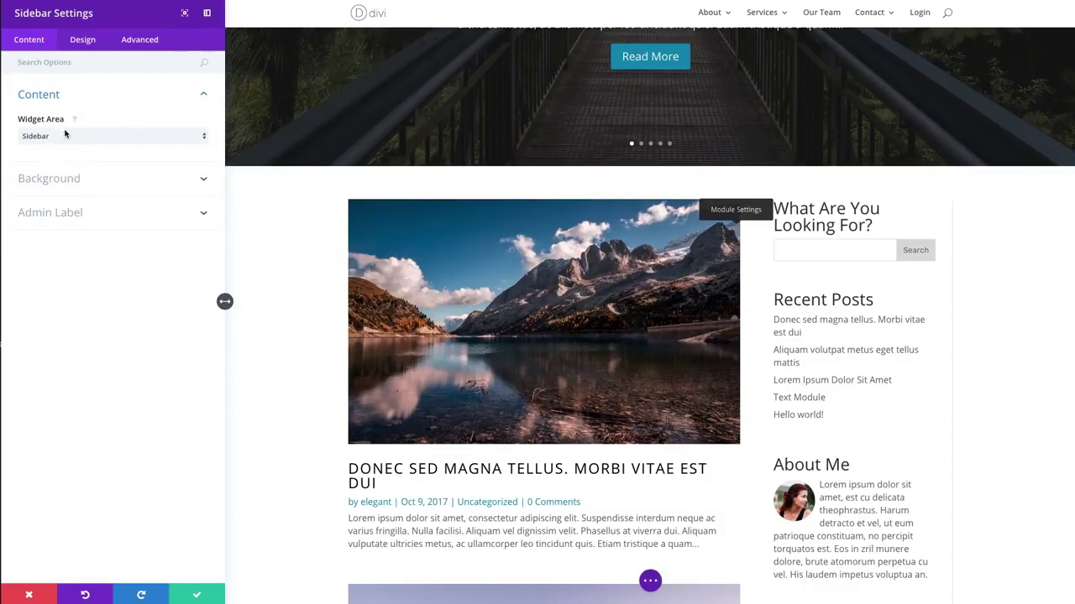
left_click(79, 179)
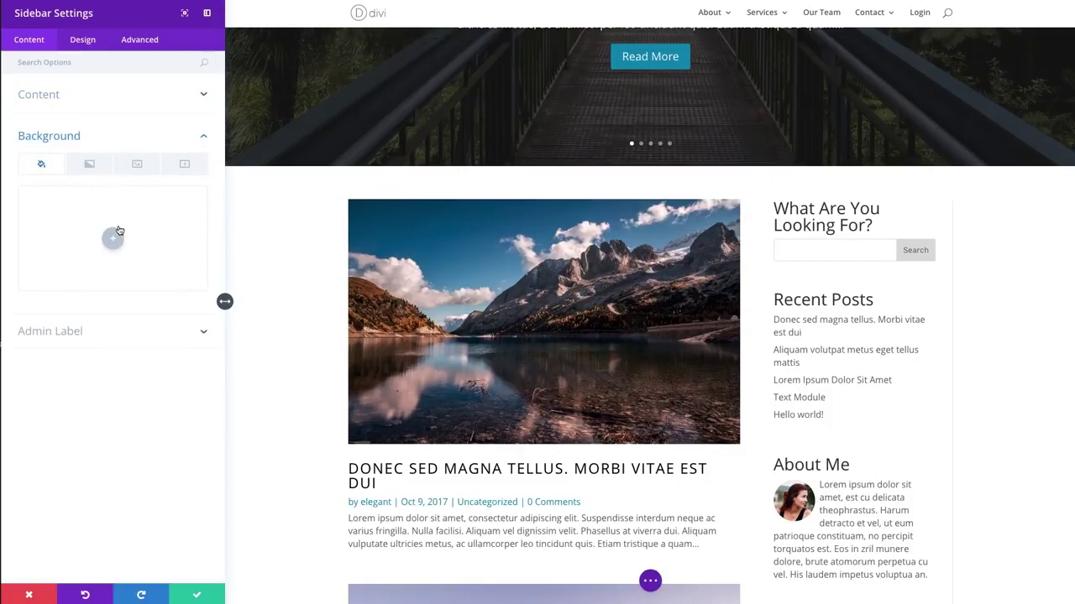
scroll(850, 353, "down", 3)
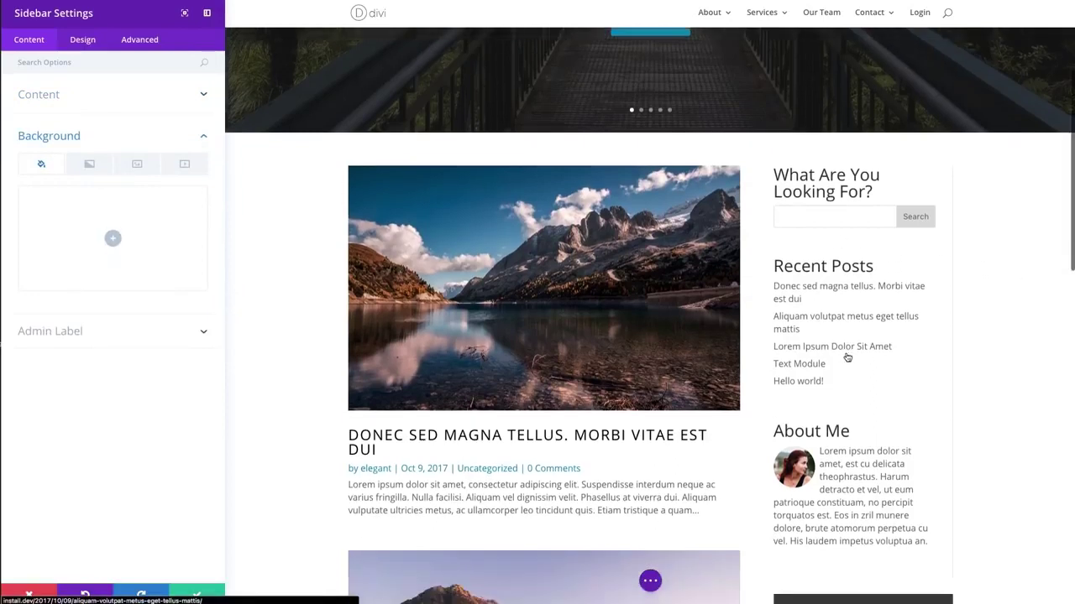
left_click(114, 242)
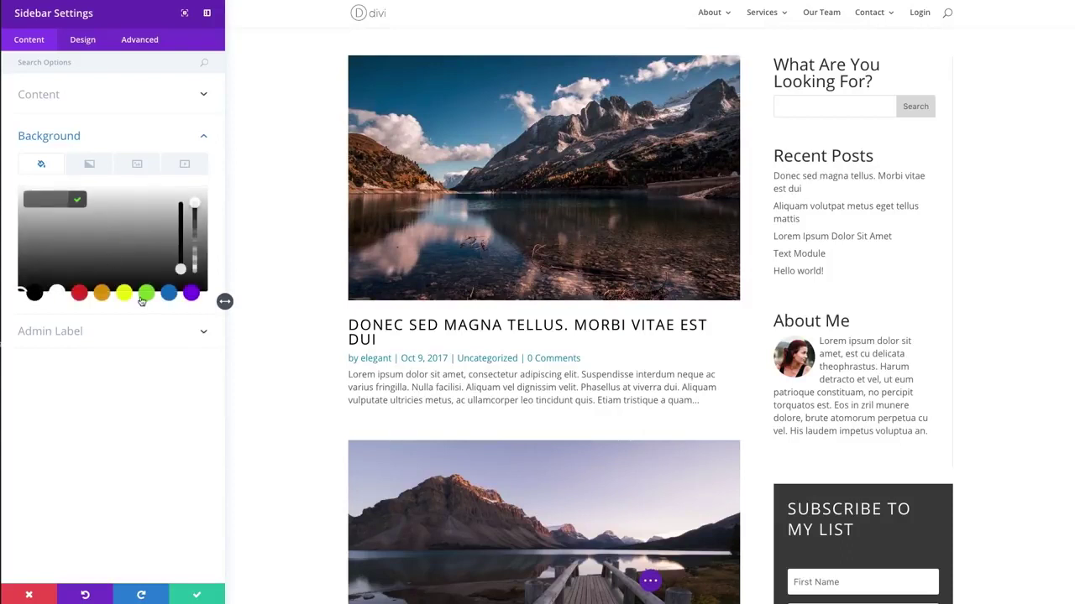
left_click(169, 294)
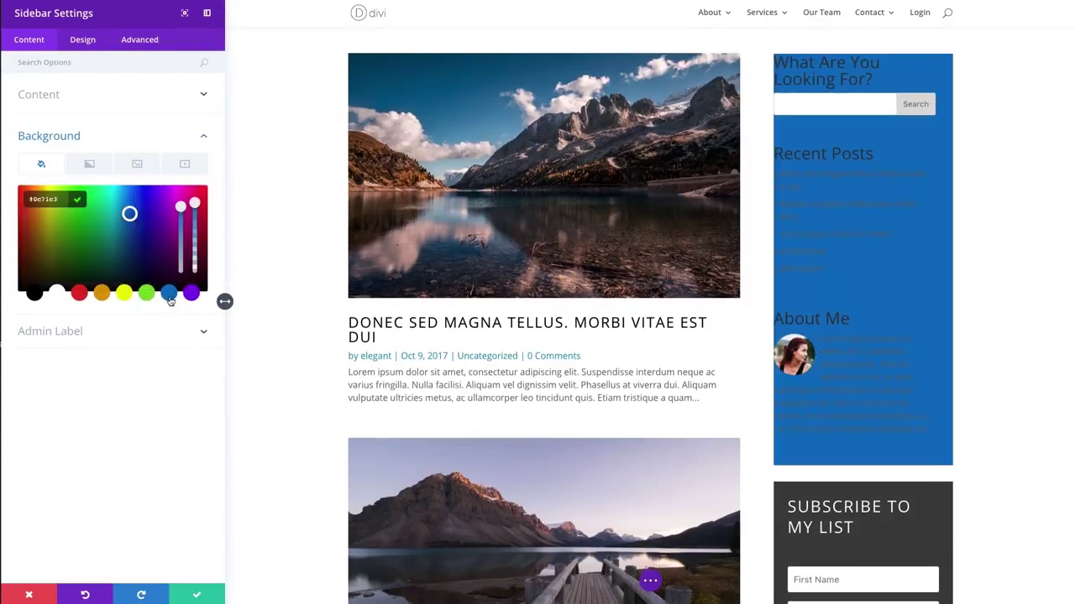
Step: Change the Sidebar module's background color to #333 and compare it with the Subscribe to My List module
scroll(506, 356, "down", 1)
left_click(49, 201)
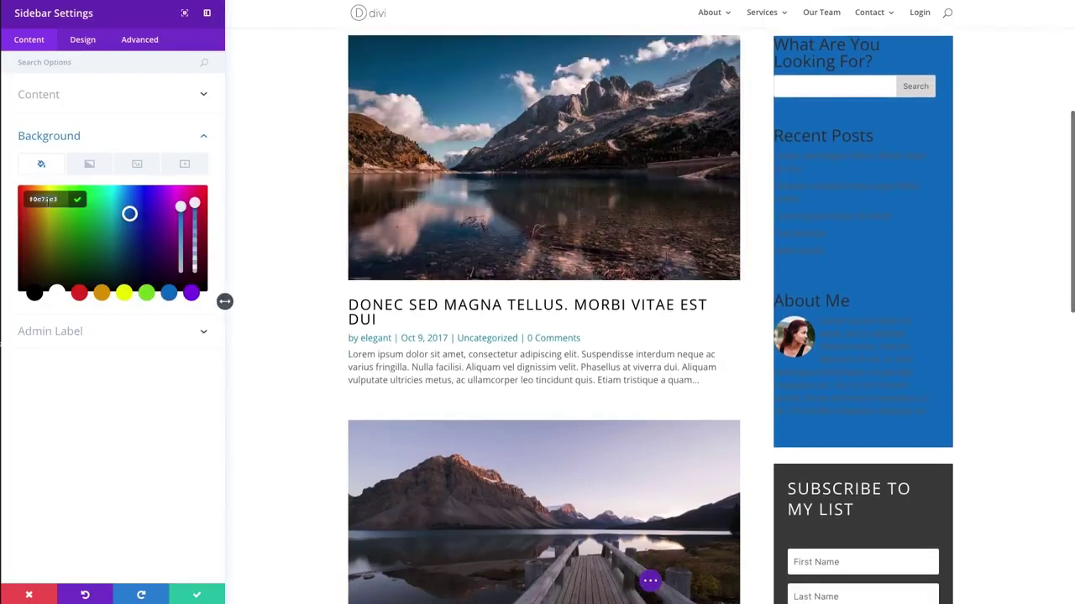
key("BackSpace")
key("BackSpace")
key("BackSpace")
key("BackSpace")
key("BackSpace")
key("BackSpace")
type("333")
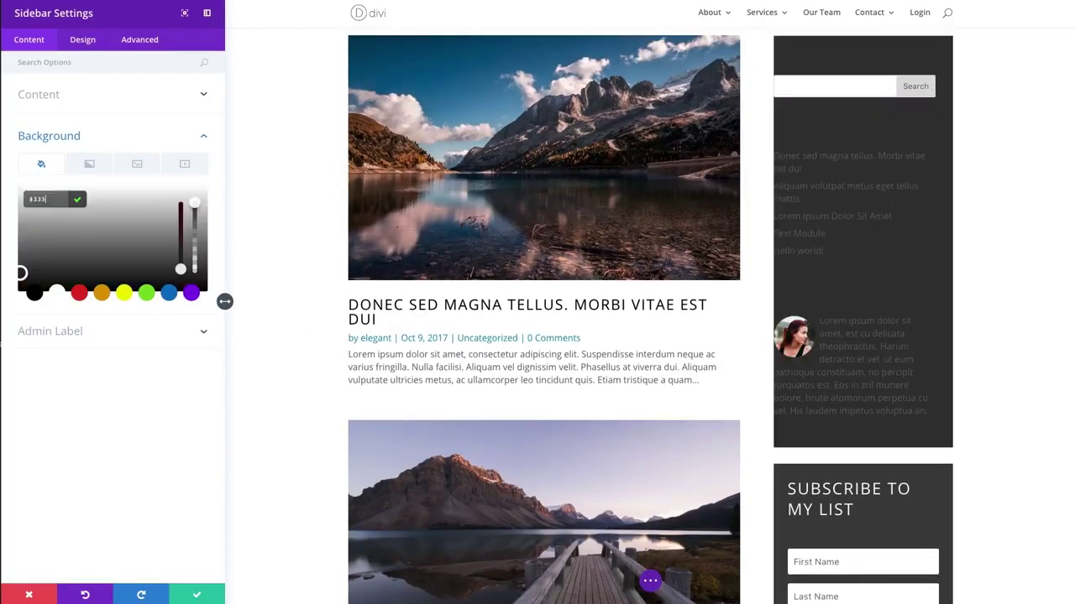
scroll(838, 350, "up", 1)
scroll(838, 350, "down", 2)
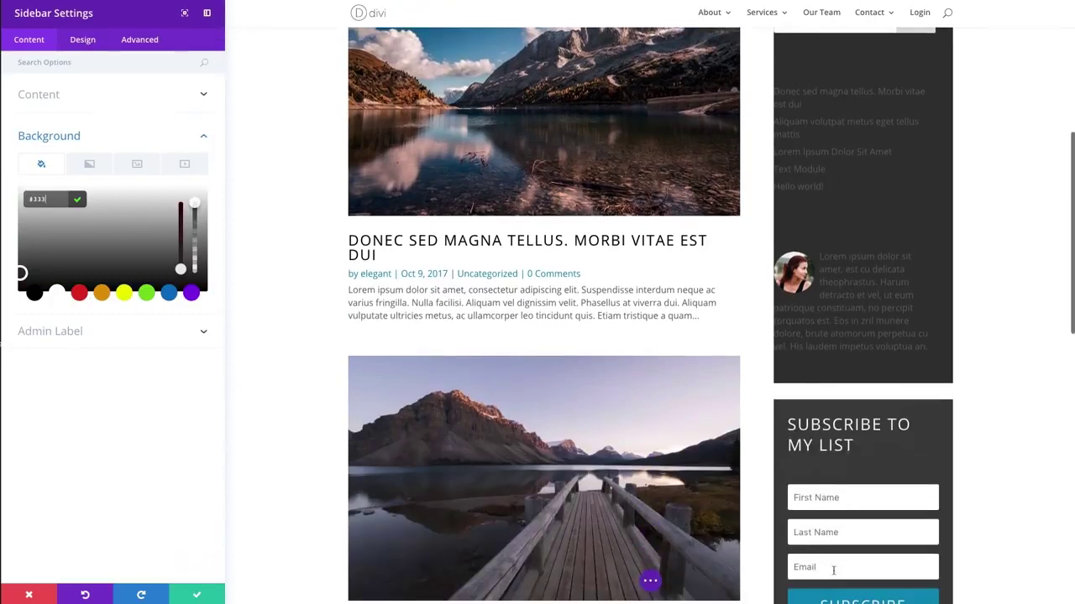
Step: Remove the #333 background color from the Sidebar module
scroll(940, 470, "down", 3)
scroll(939, 467, "up", 3)
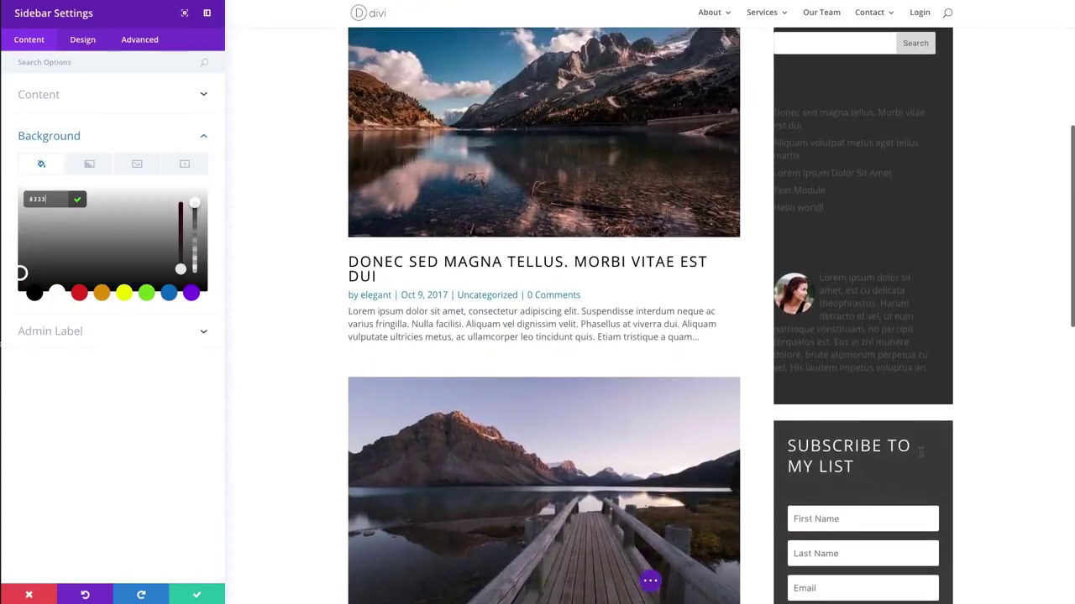
scroll(921, 453, "up", 1)
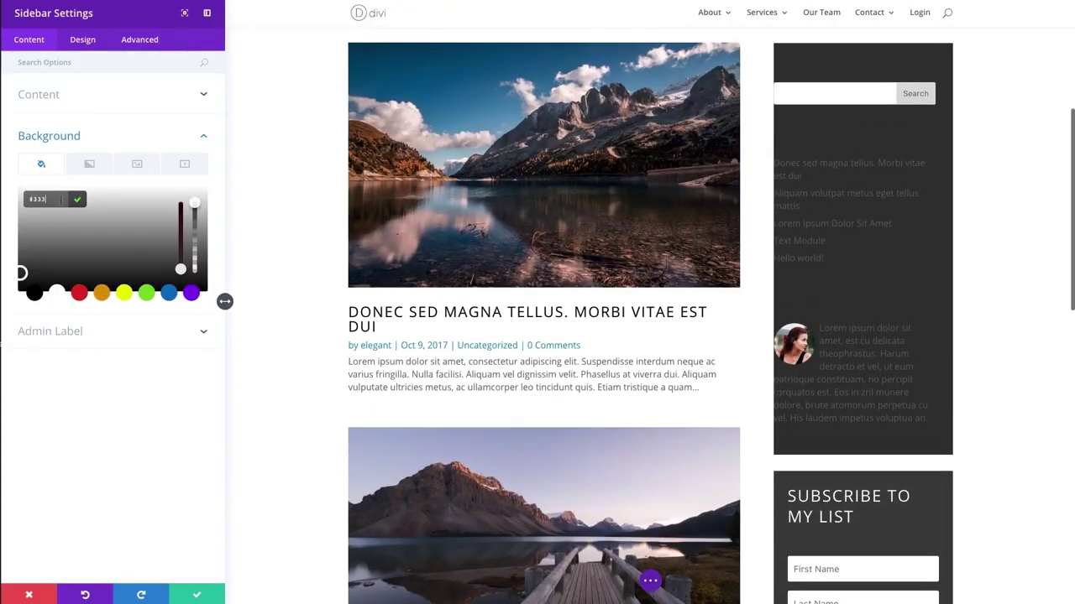
key("BackSpace")
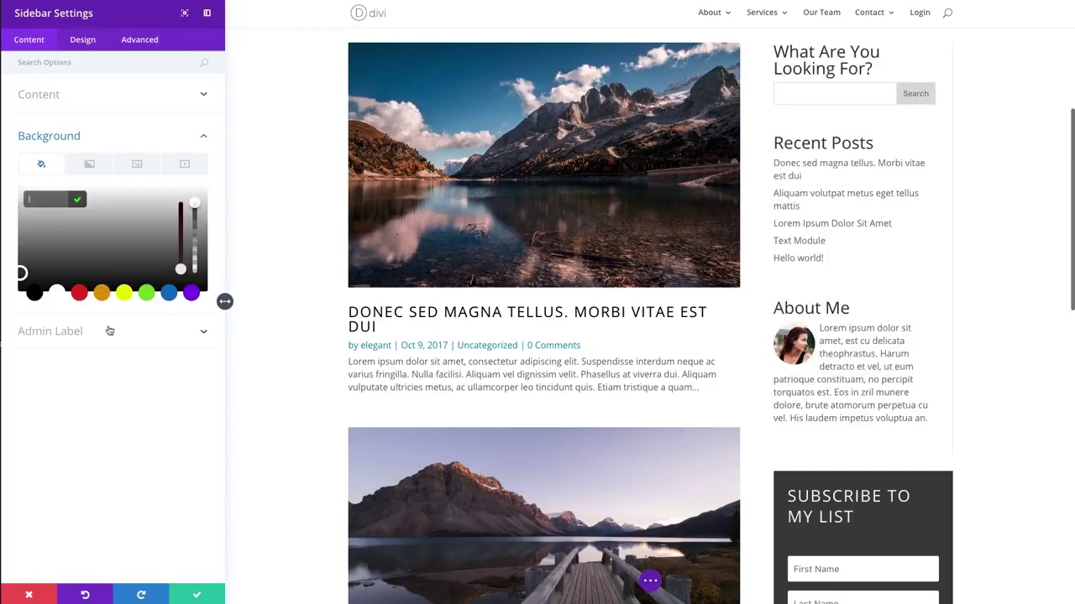
left_click(52, 166)
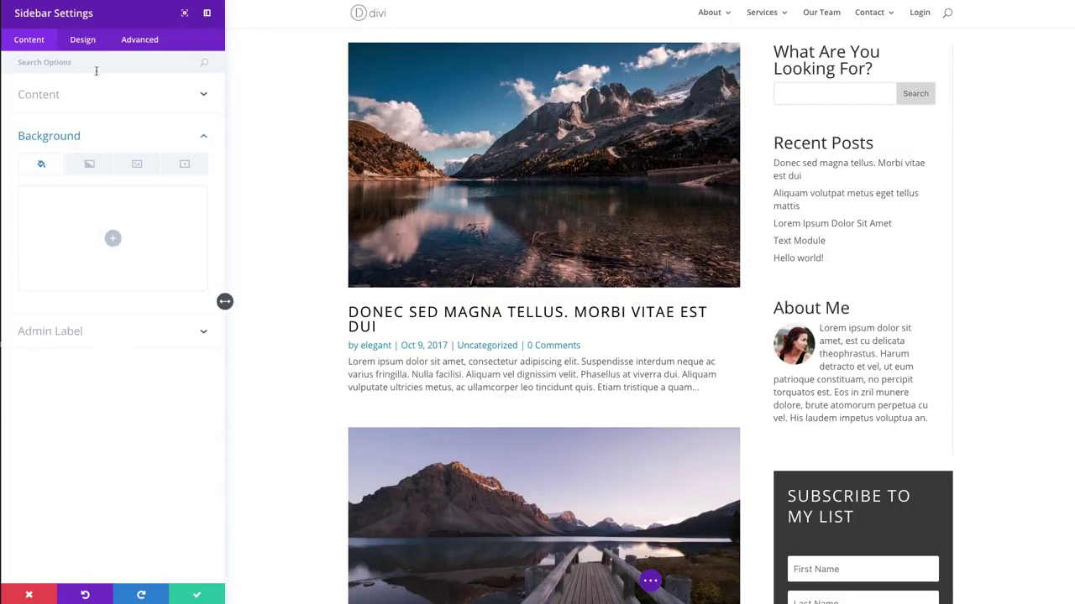
Step: Set the Sidebar module's layout orientation to Right
left_click(83, 41)
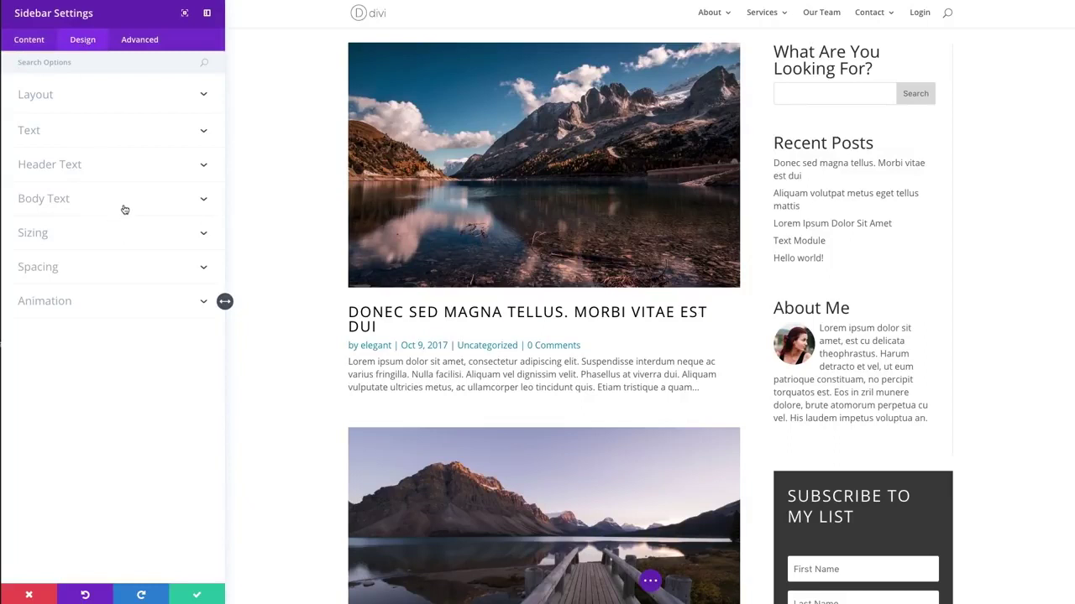
left_click(37, 96)
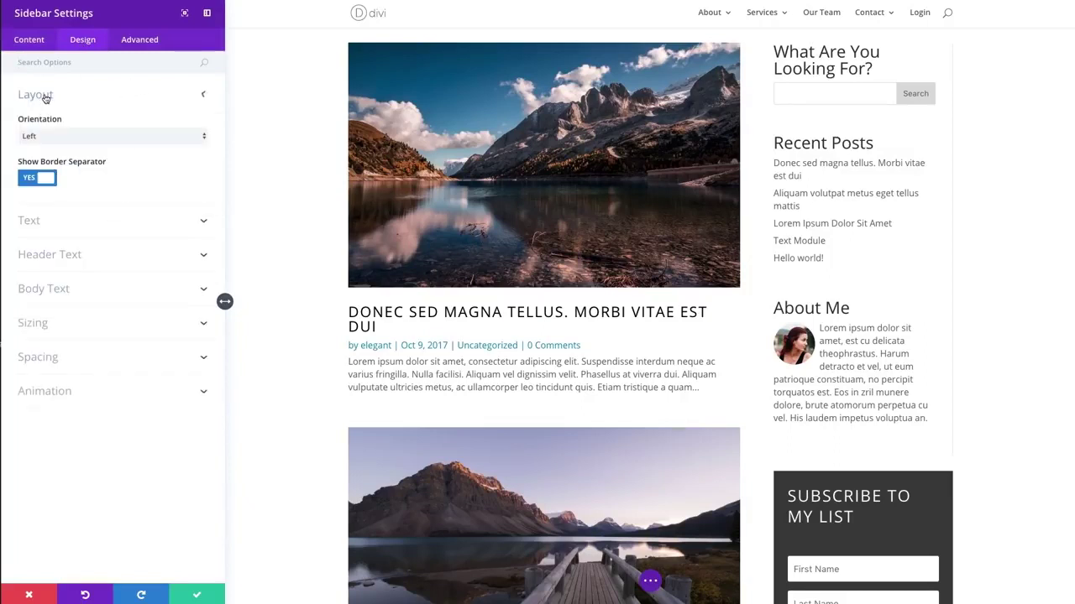
left_click(101, 141)
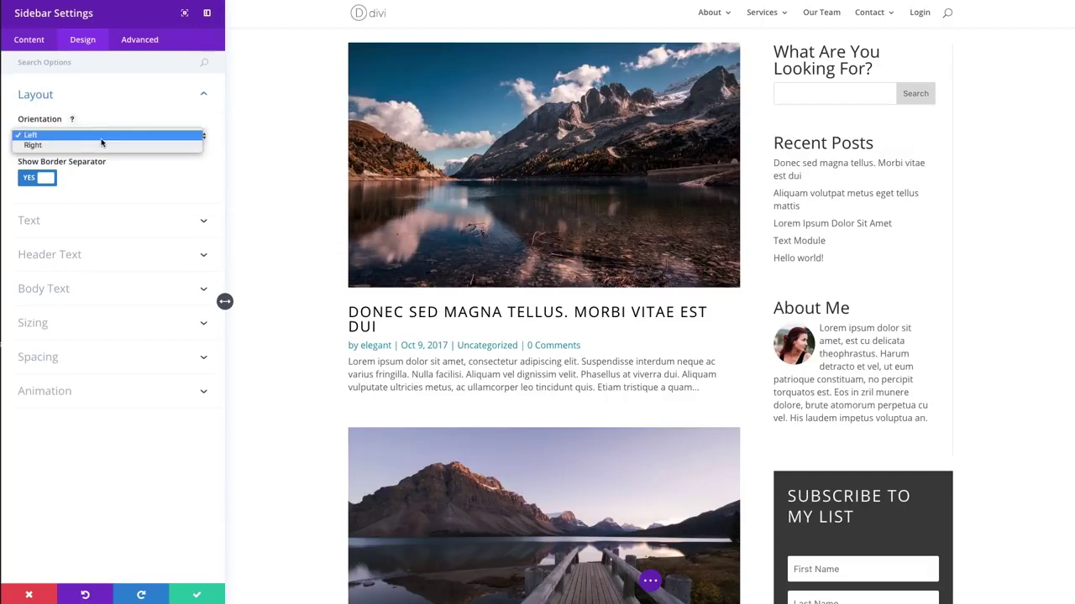
left_click(48, 146)
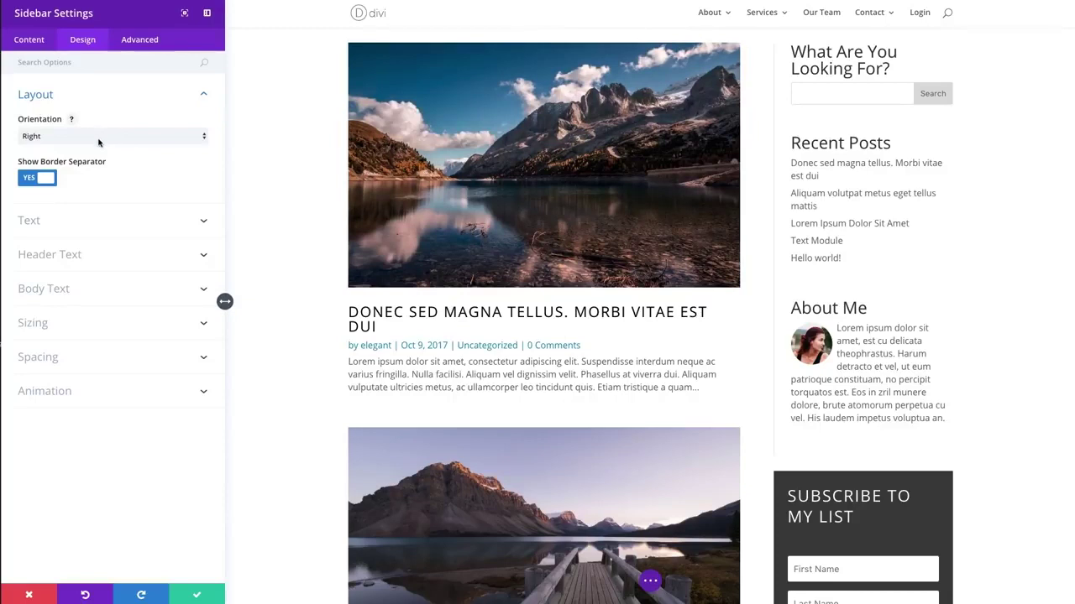
scroll(922, 395, "up", 3)
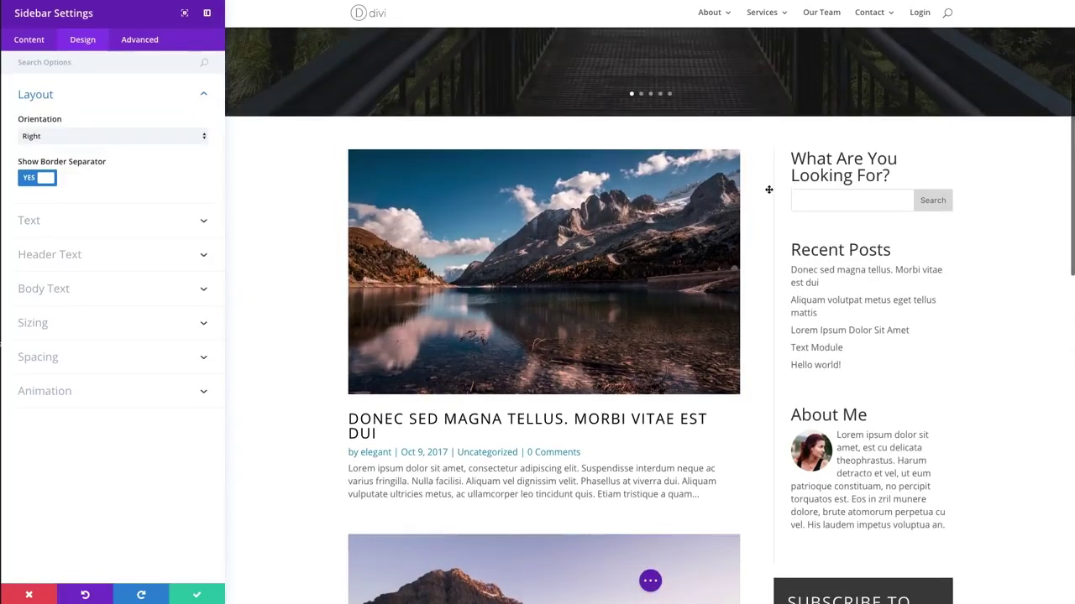
scroll(596, 380, "down", 1)
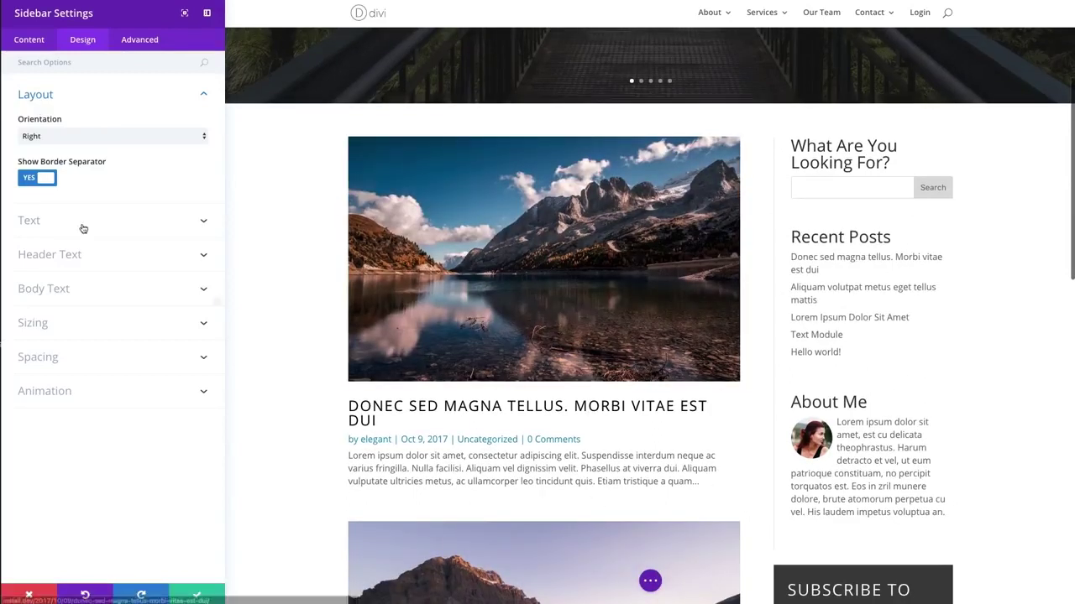
left_click(53, 138)
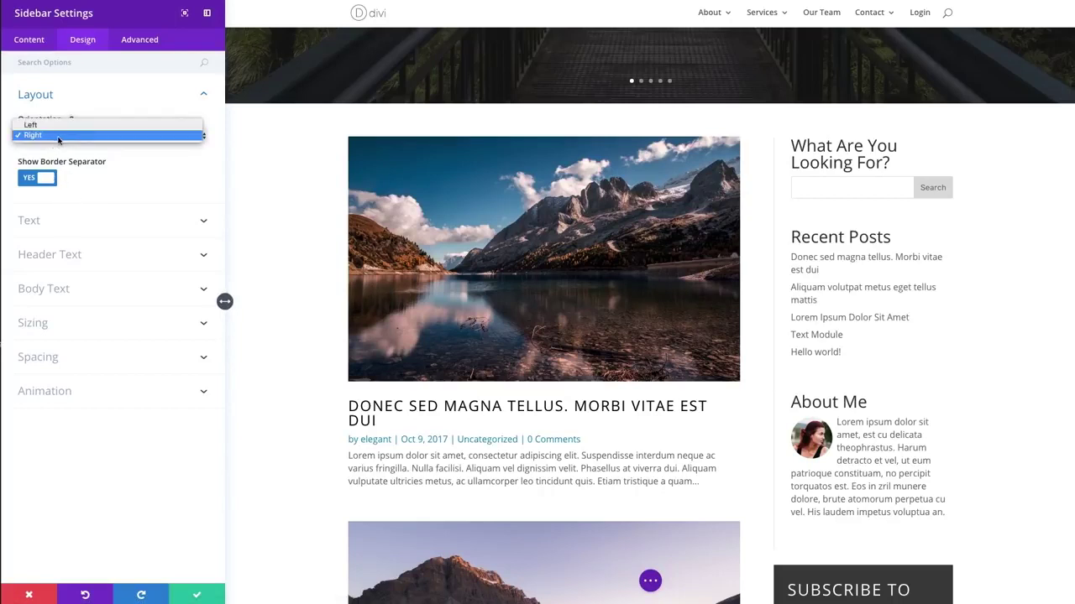
left_click(153, 171)
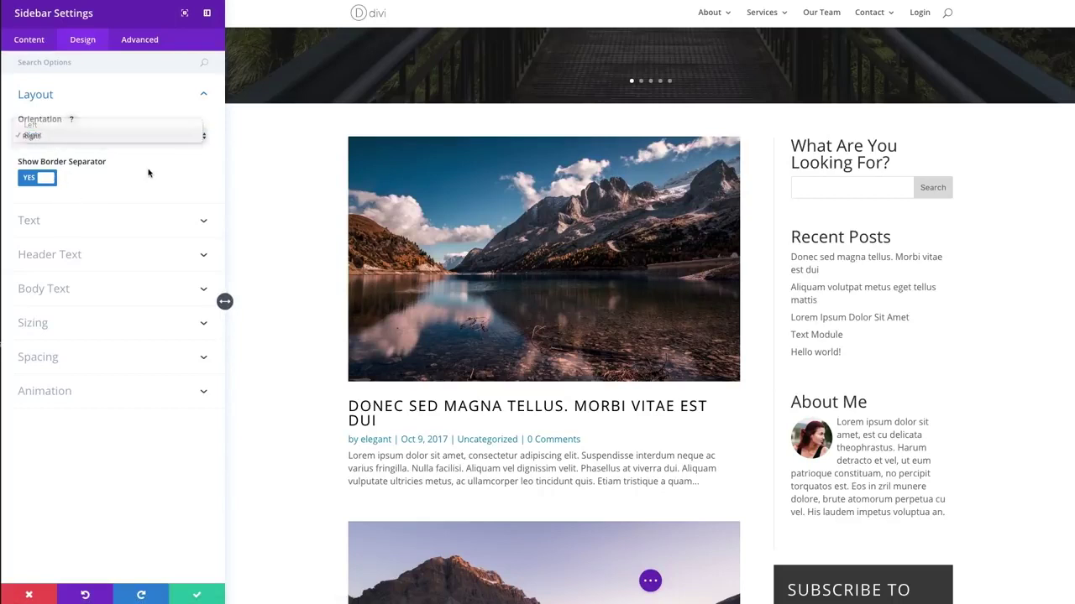
Step: Turn off the Sidebar module's border separator
left_click(45, 184)
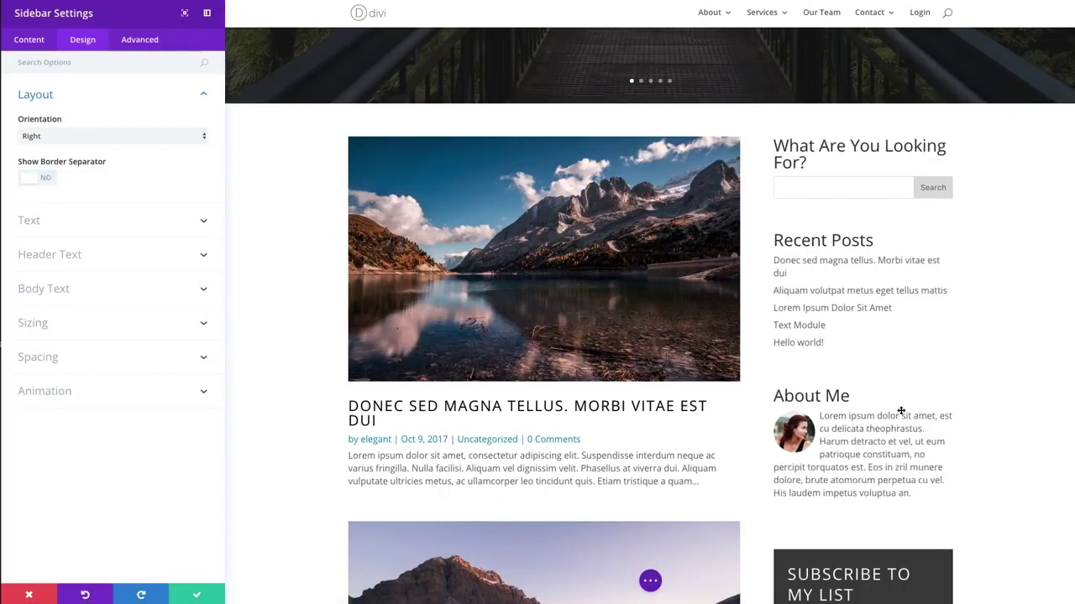
scroll(900, 411, "down", 4)
scroll(901, 412, "up", 3)
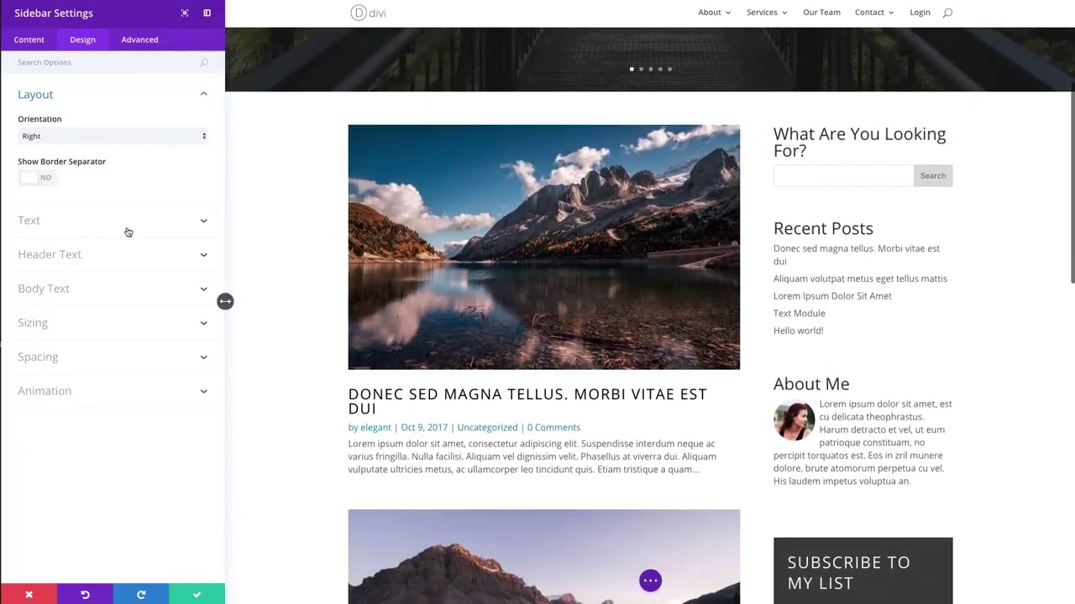
left_click(47, 179)
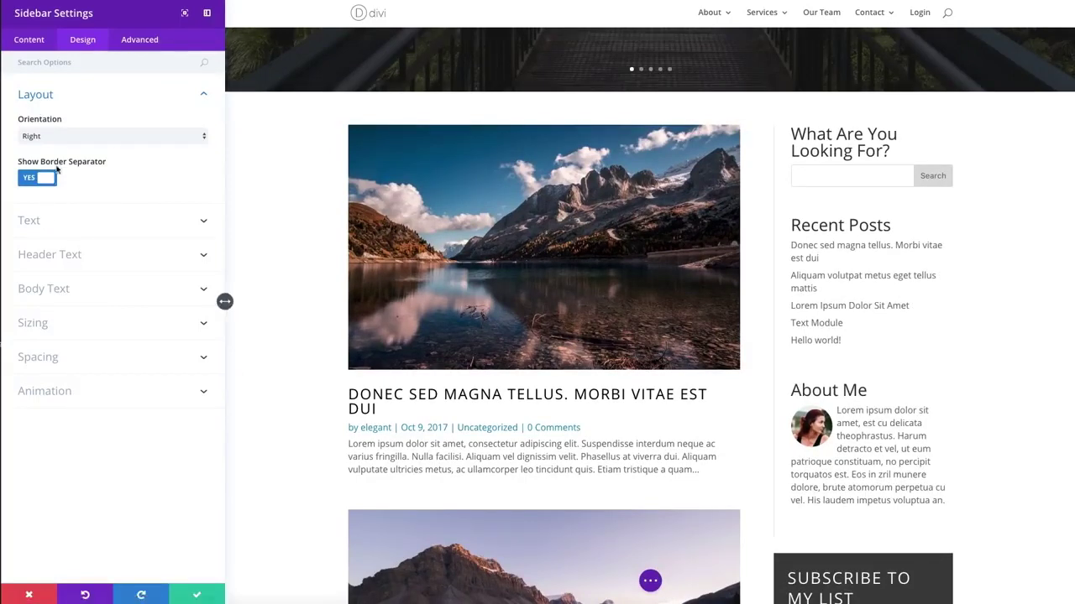
left_click(49, 177)
Step: Set the Sidebar module's text color to Light
left_click(76, 223)
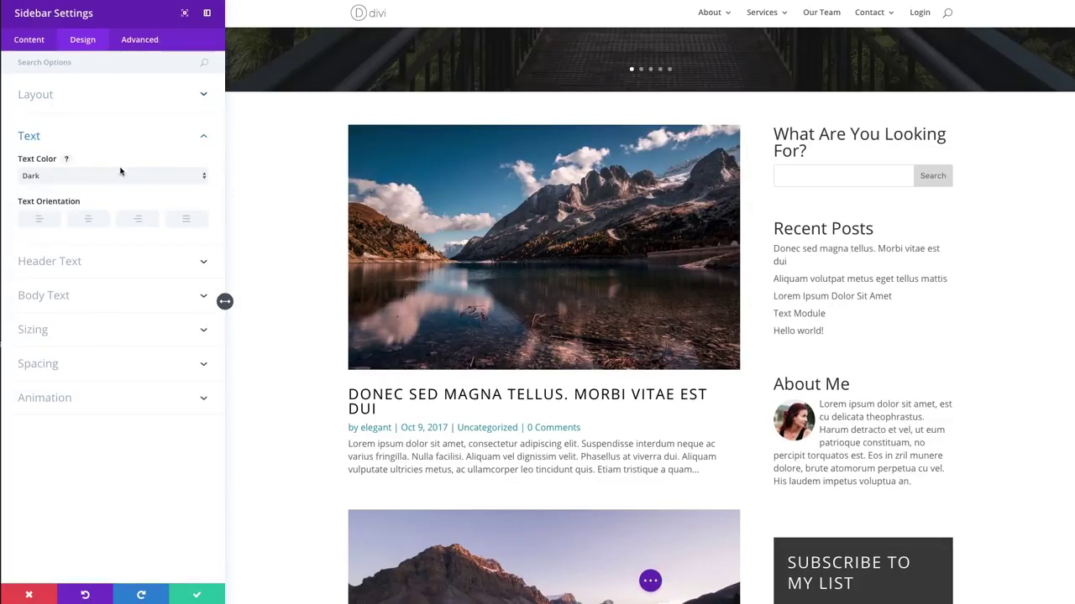
left_click(67, 178)
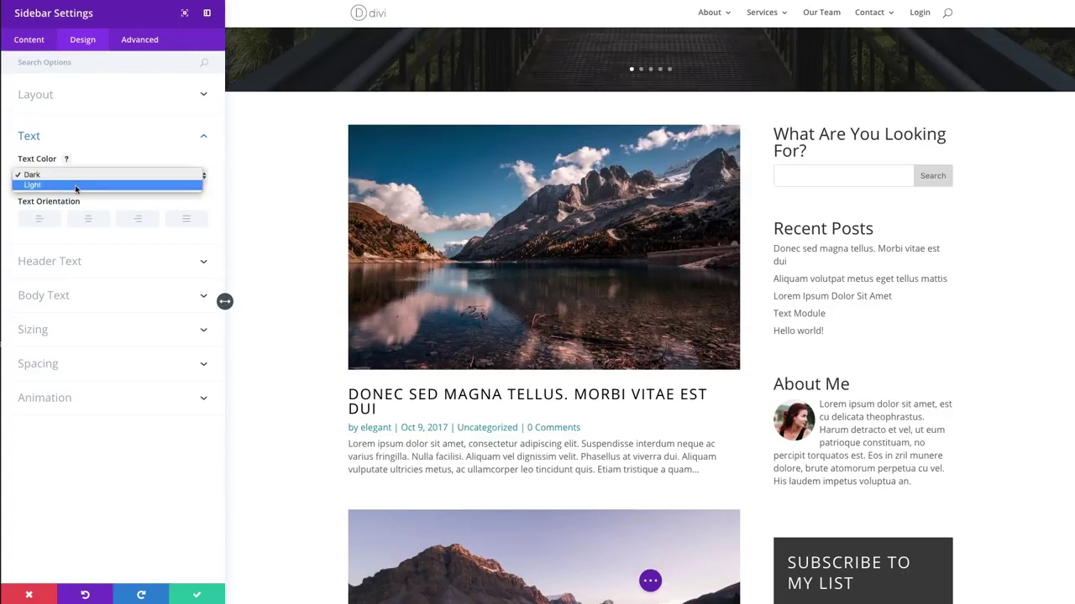
left_click(75, 186)
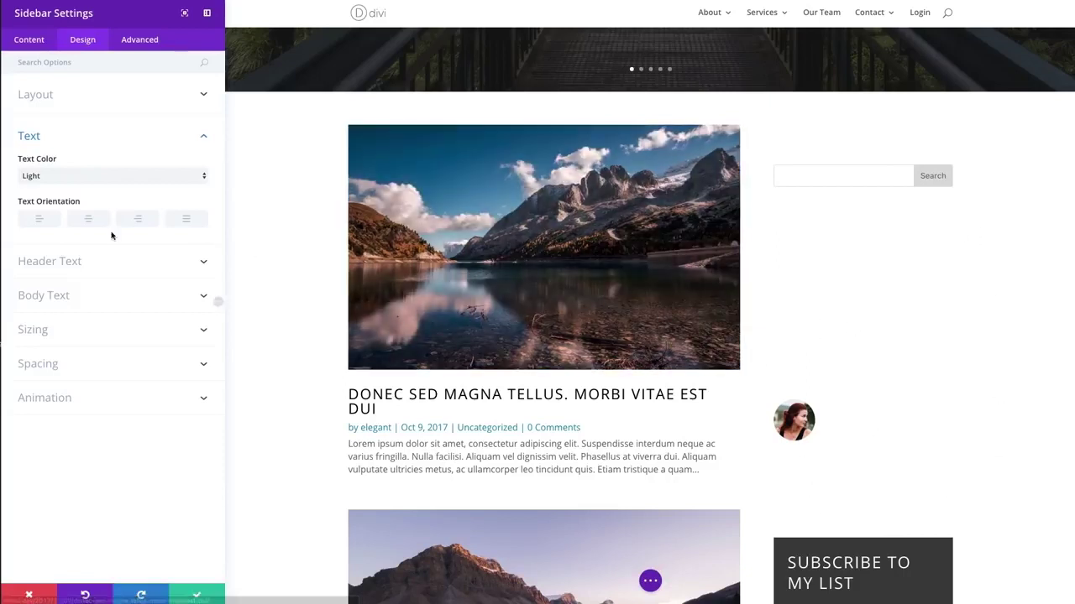
left_click(143, 42)
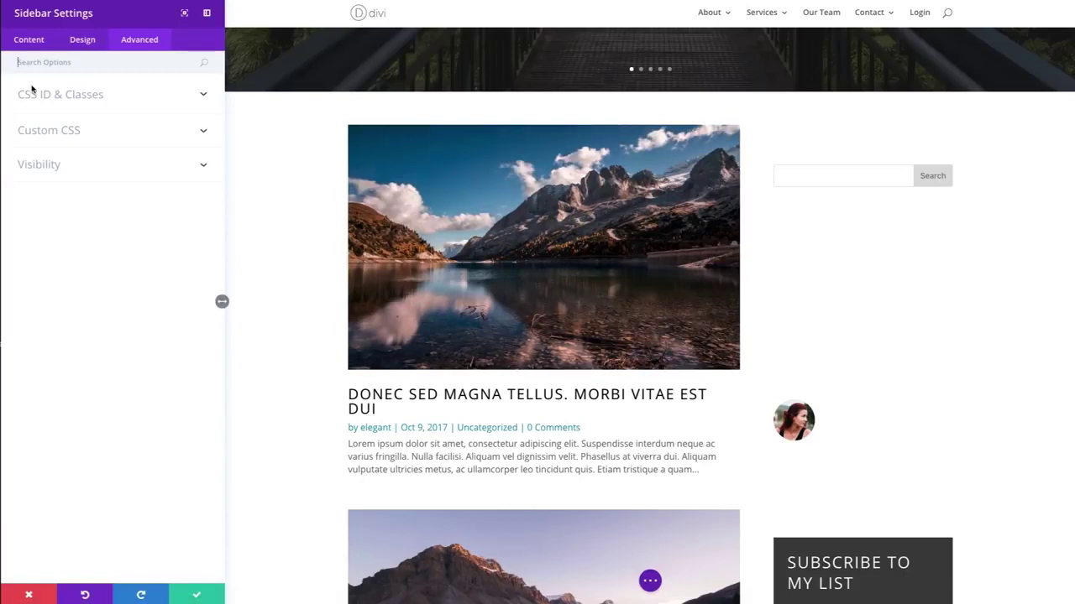
left_click(36, 44)
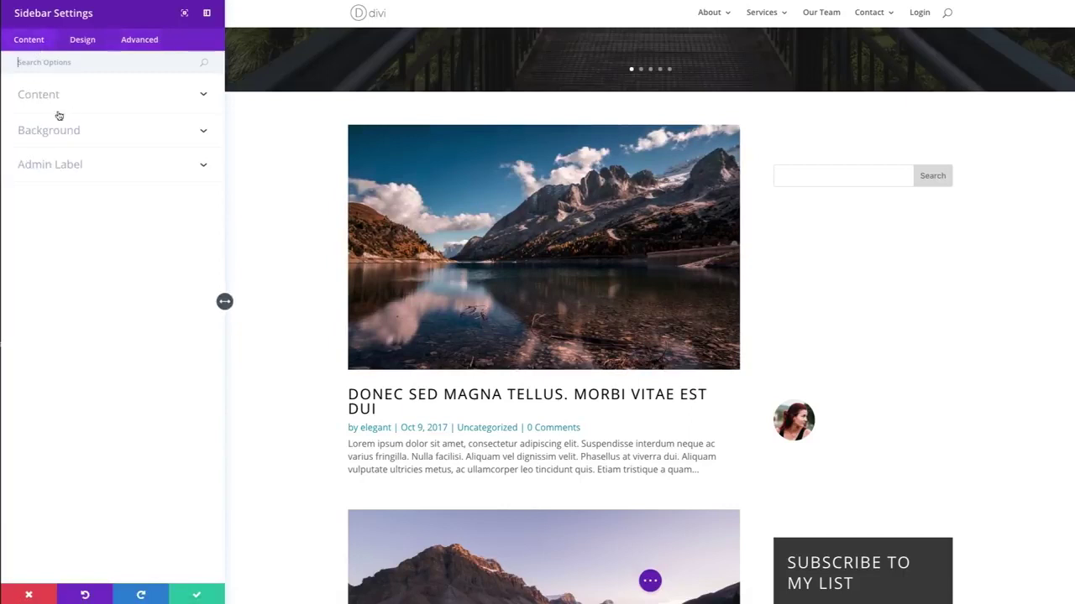
left_click(48, 129)
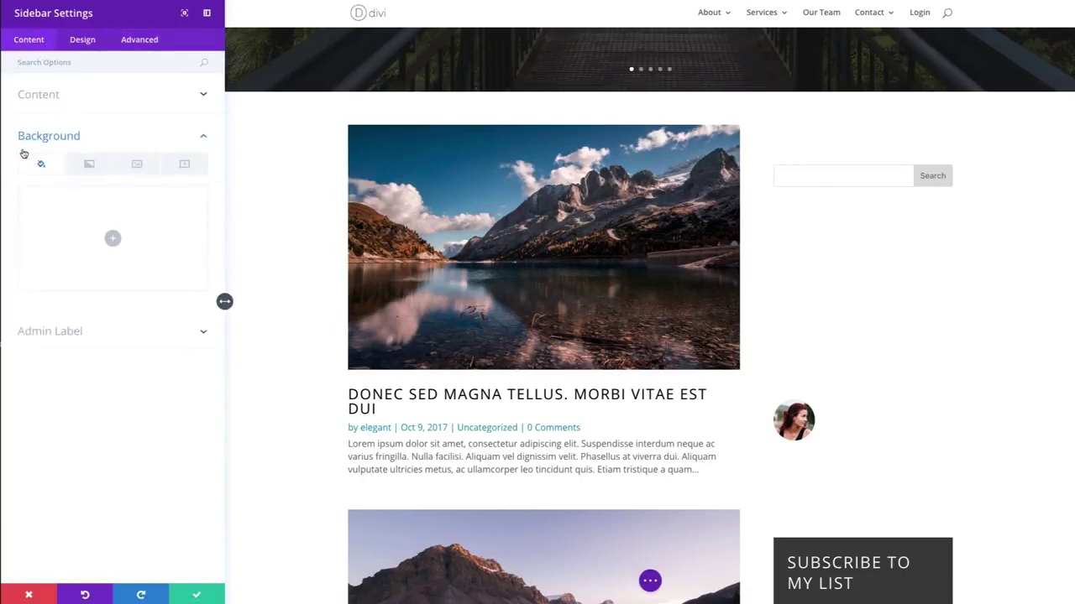
Step: Add the custom CSS "background: #333; padding: 20px" to the Sidebar module's Widget element
left_click(132, 41)
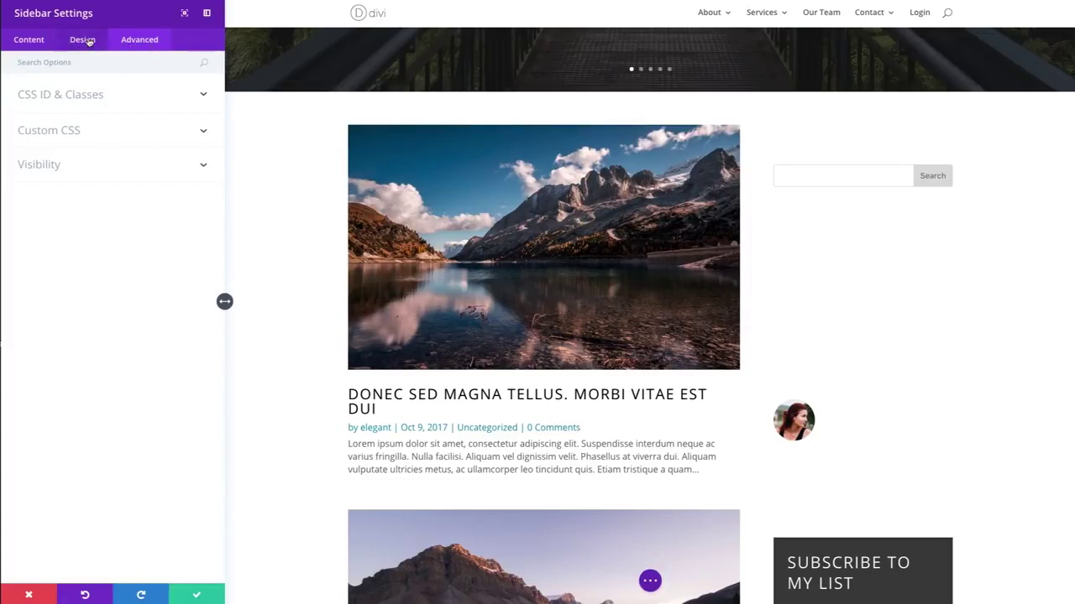
left_click(92, 136)
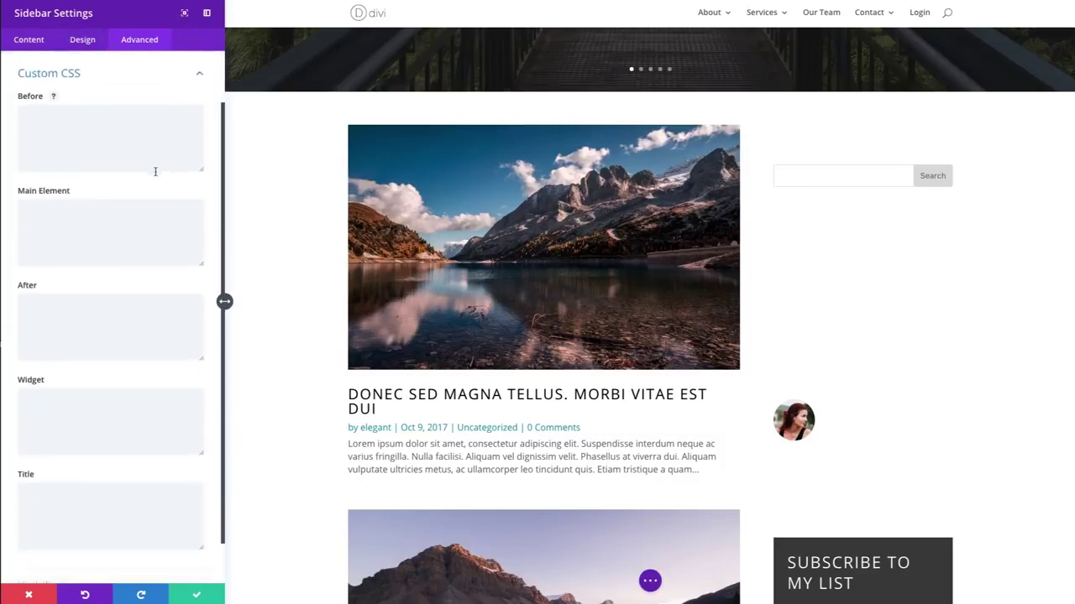
scroll(155, 173, "down", 1)
scroll(66, 331, "up", 2)
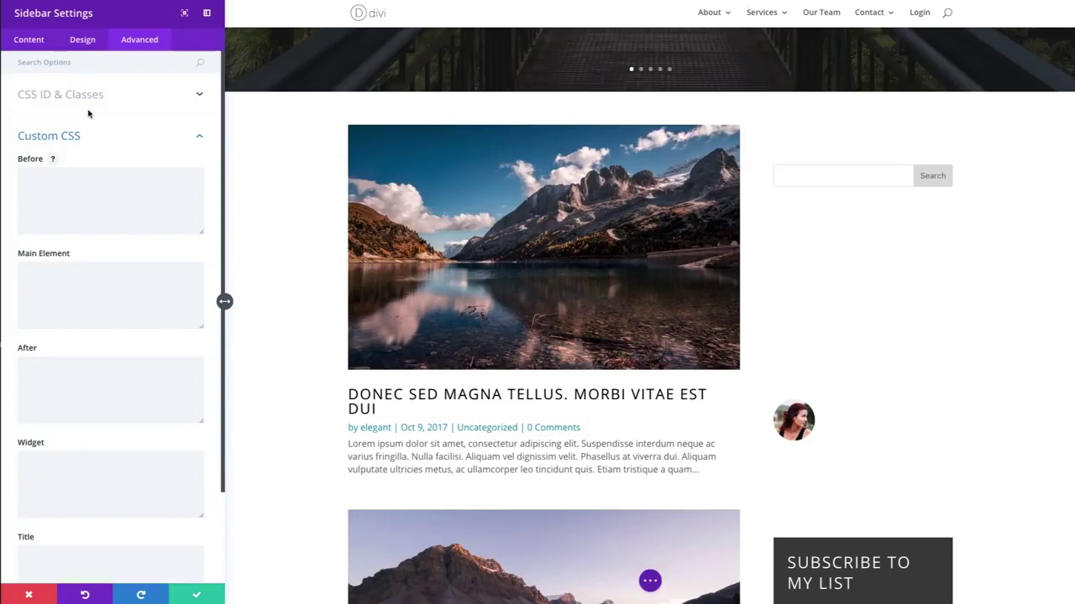
scroll(88, 243, "down", 2)
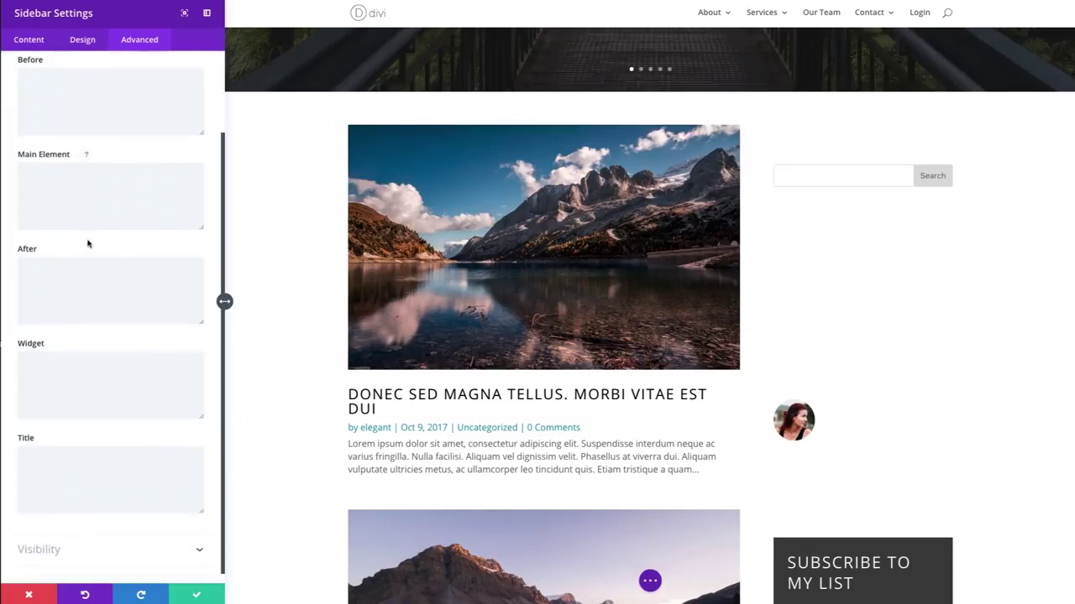
scroll(87, 239, "up", 1)
scroll(122, 243, "down", 1)
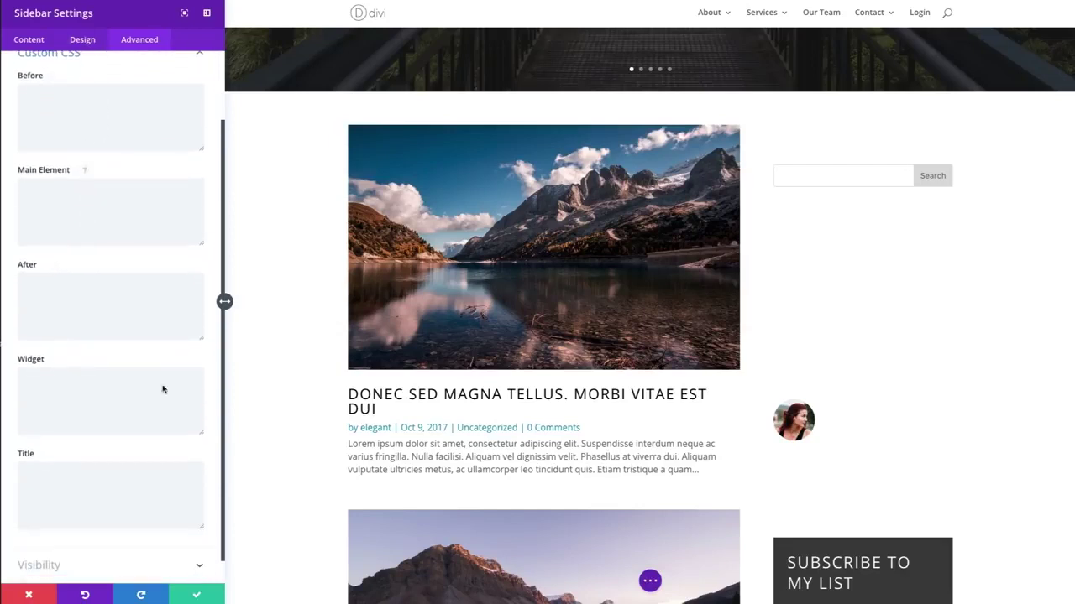
left_click(110, 394)
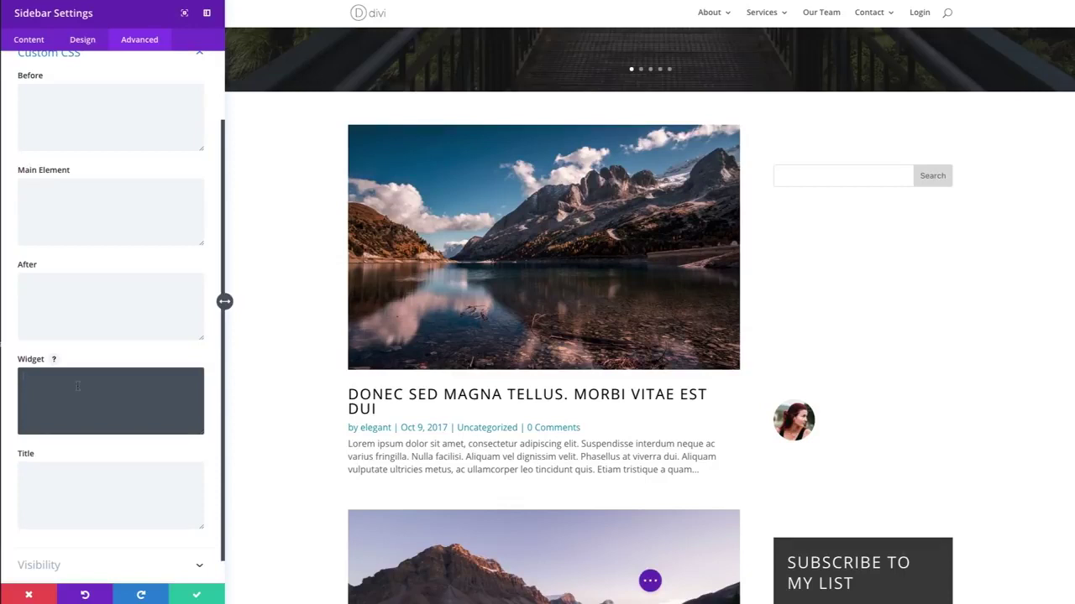
type("background: #333")
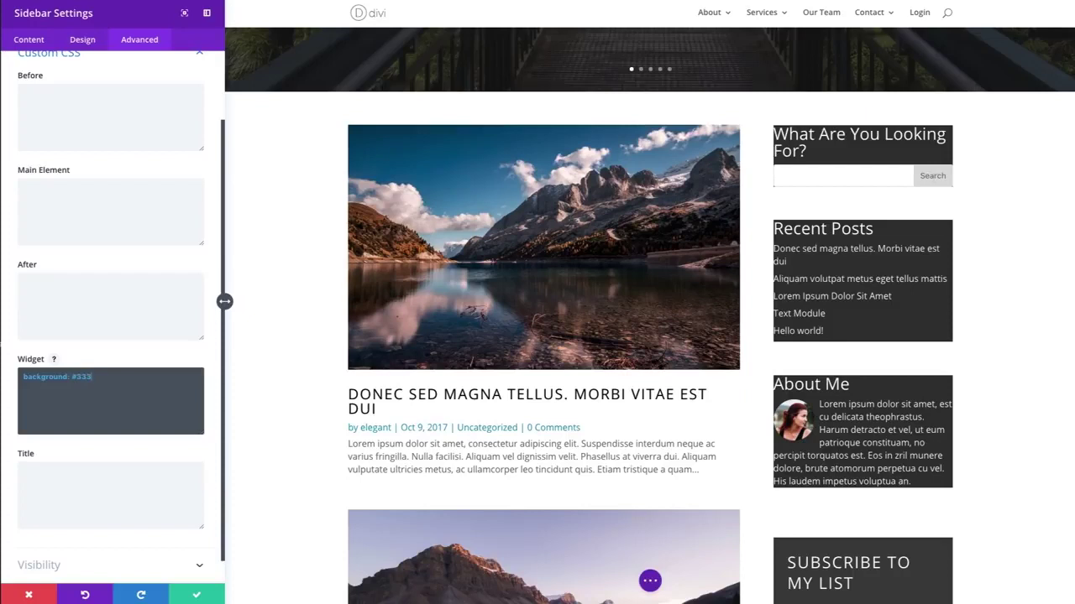
type("; padding")
type(": 20px")
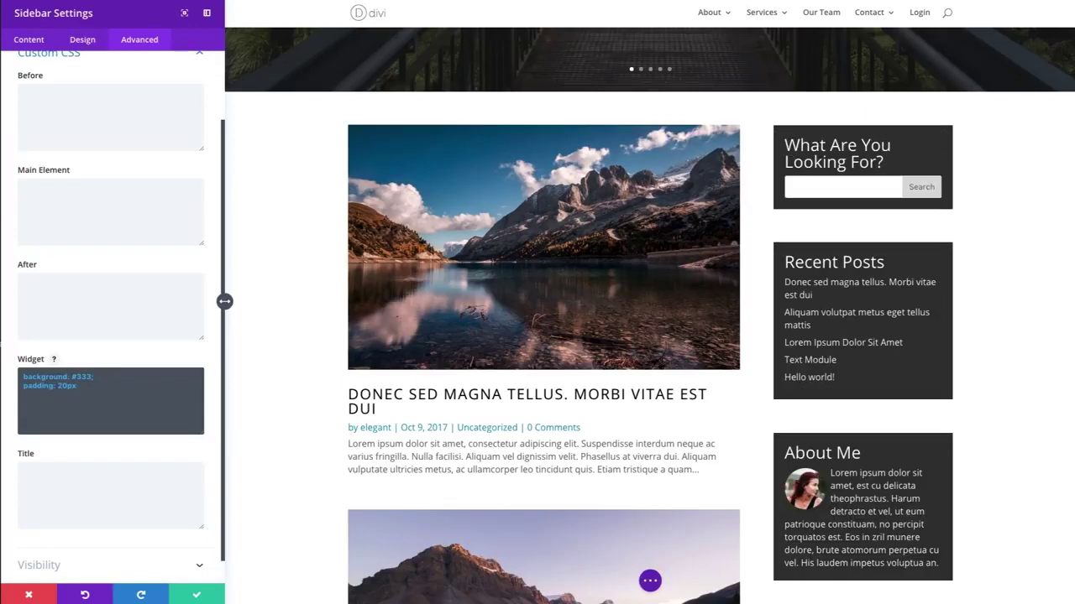
Step: Compare the restyled sidebar widgets with the Subscribe to My List form and the photo module beneath it
left_click_drag(77, 386, 42, 378)
scroll(966, 254, "down", 5)
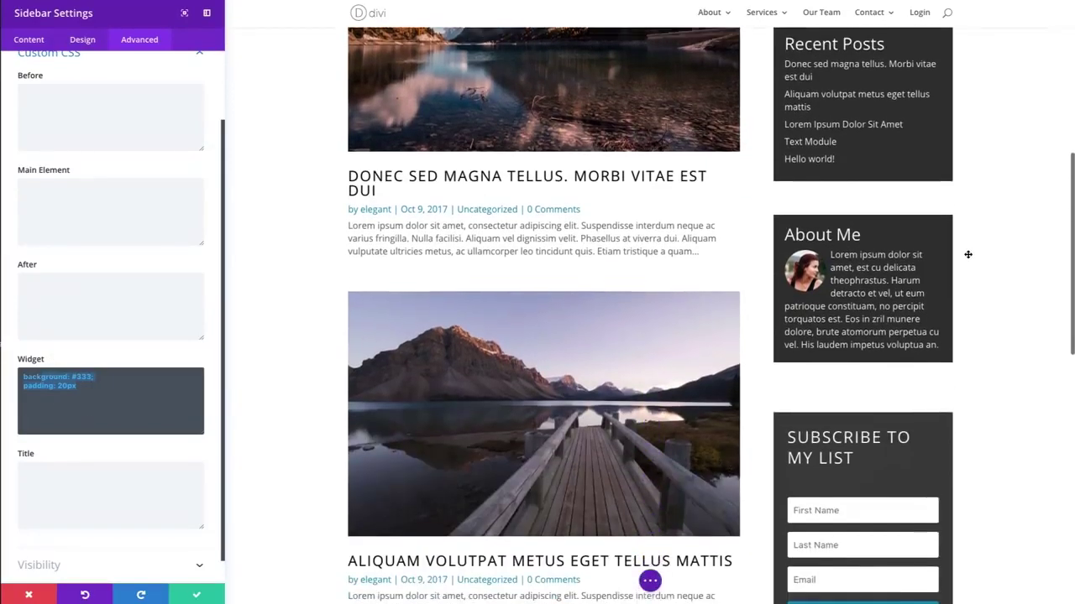
scroll(967, 255, "up", 5)
scroll(967, 254, "down", 7)
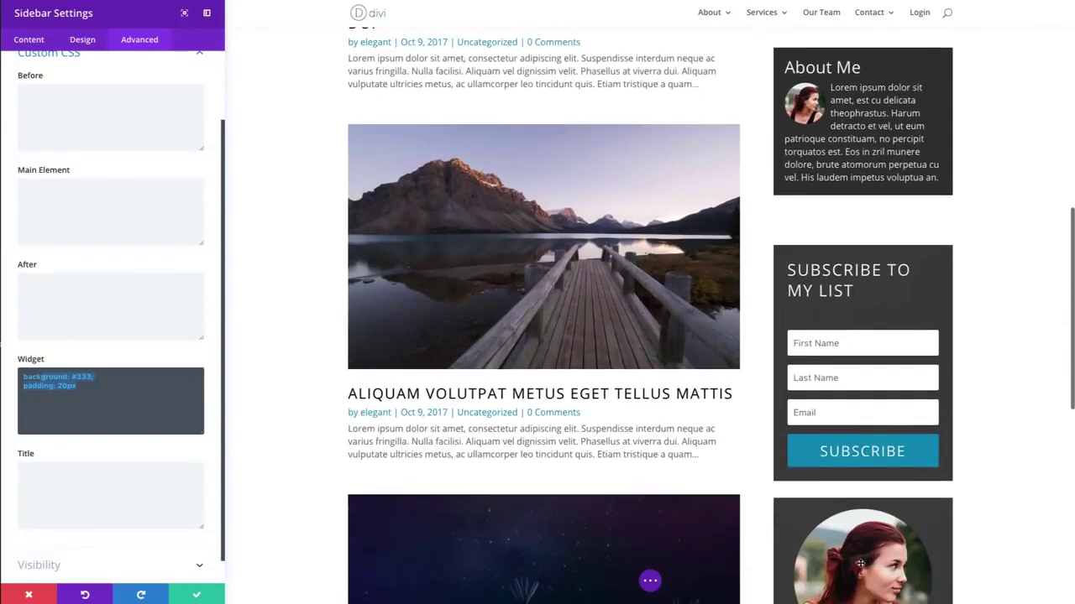
scroll(895, 454, "down", 1)
scroll(881, 461, "up", 7)
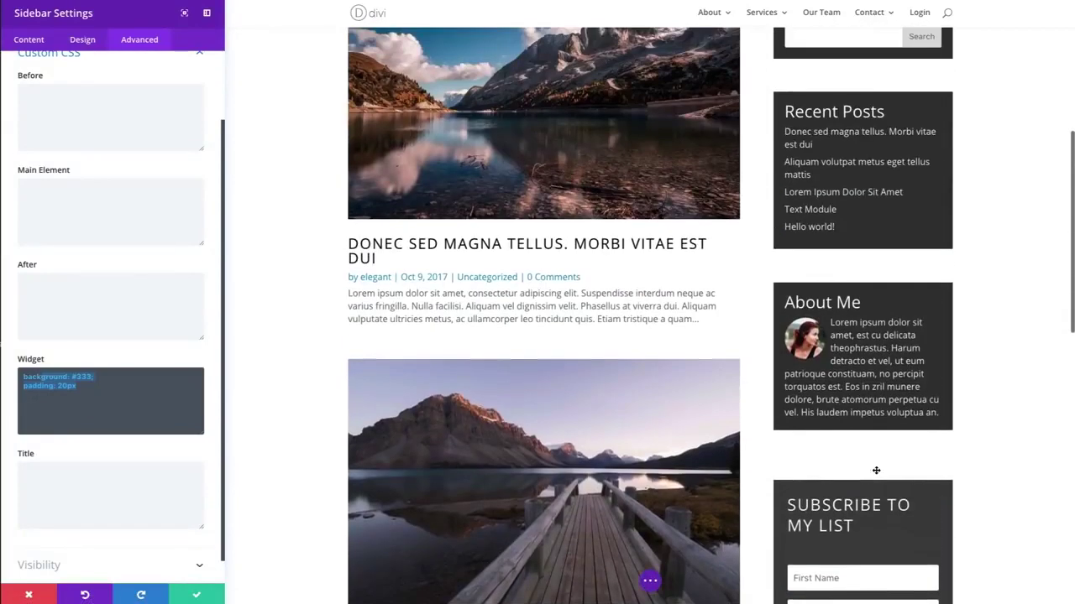
scroll(870, 284, "up", 2)
scroll(896, 343, "down", 2)
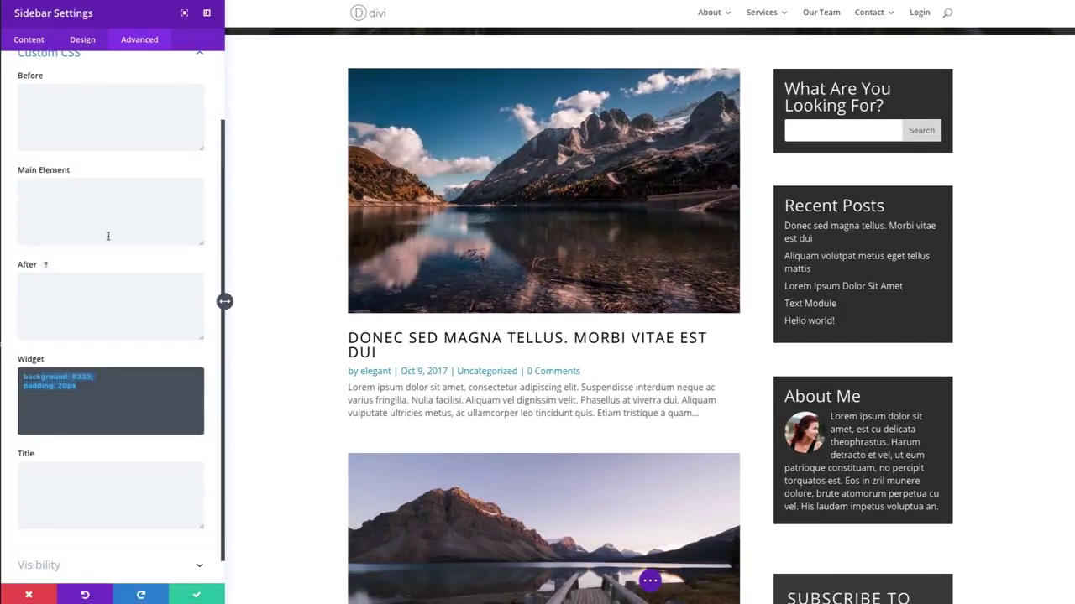
left_click(105, 353)
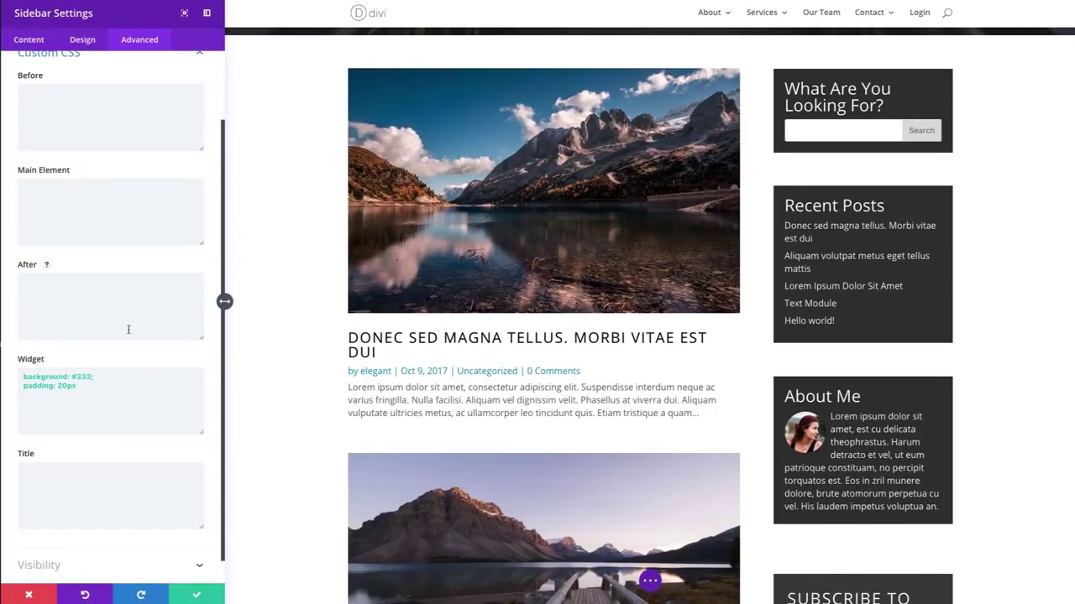
scroll(128, 329, "up", 2)
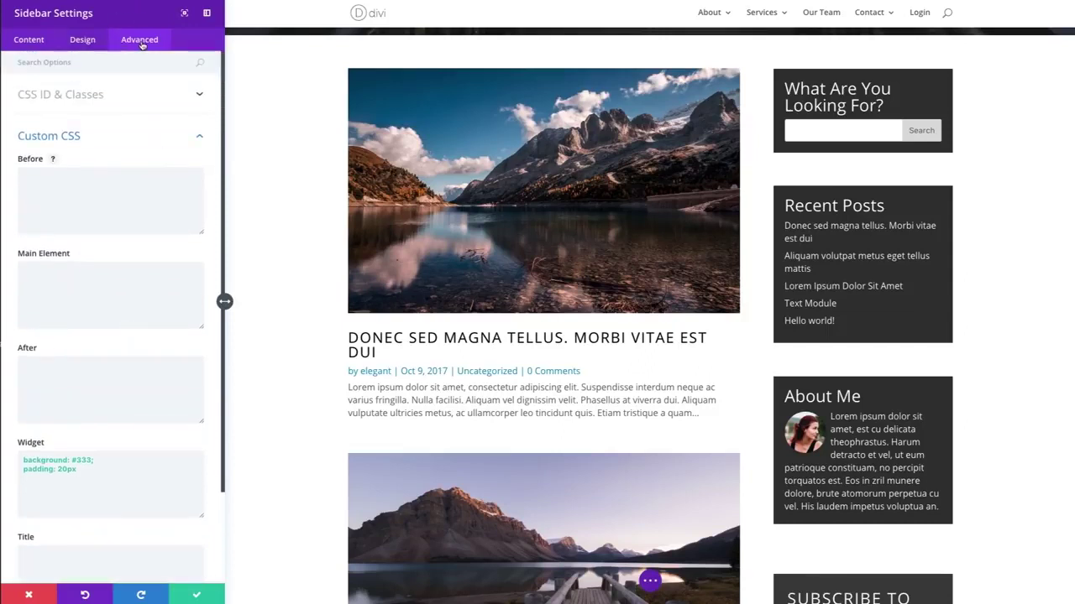
Step: Style the Sidebar module's header text as uppercase and left-aligned, with a 26px font size and slightly wider letter spacing
left_click(74, 42)
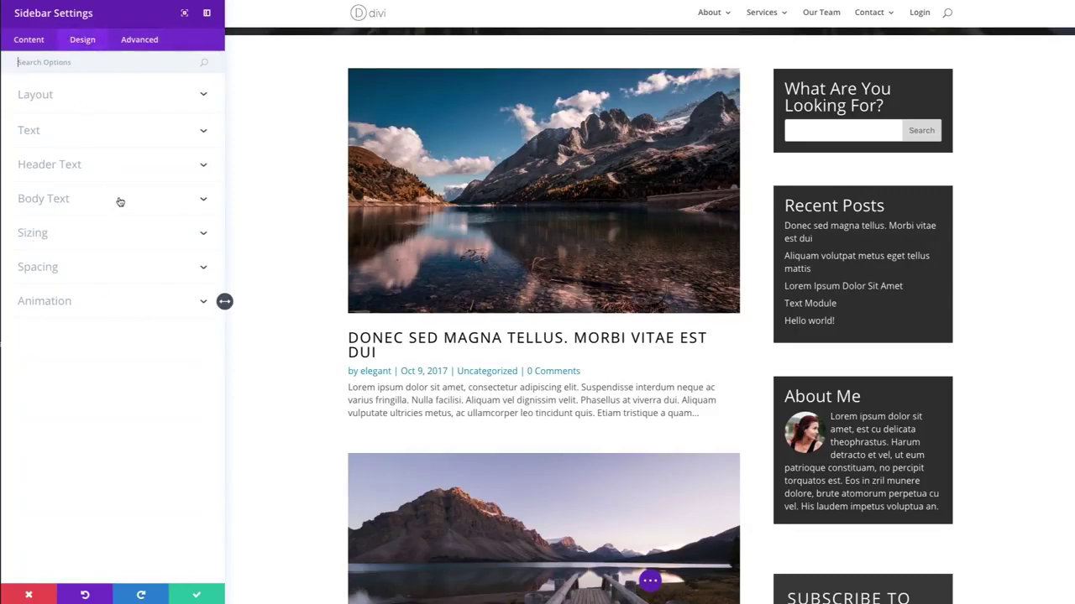
left_click(67, 166)
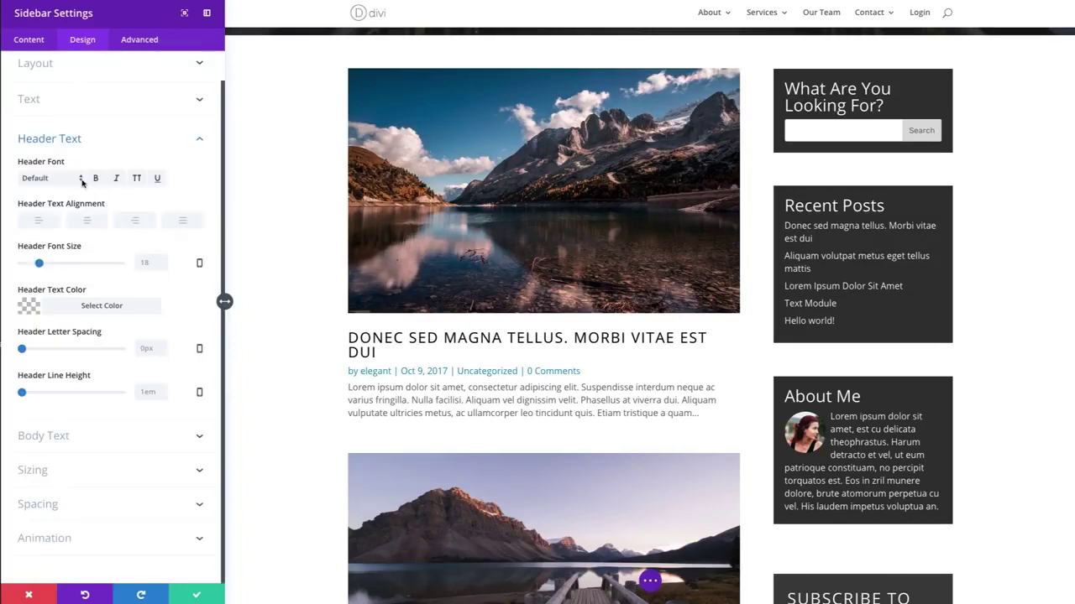
left_click(136, 179)
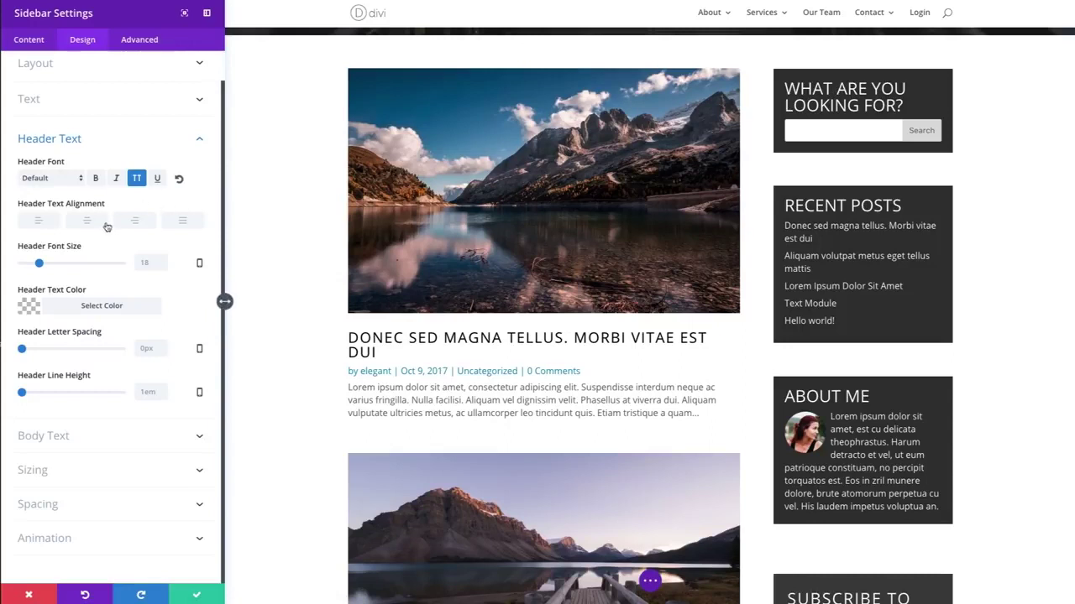
left_click(39, 223)
left_click_drag(42, 266, 46, 266)
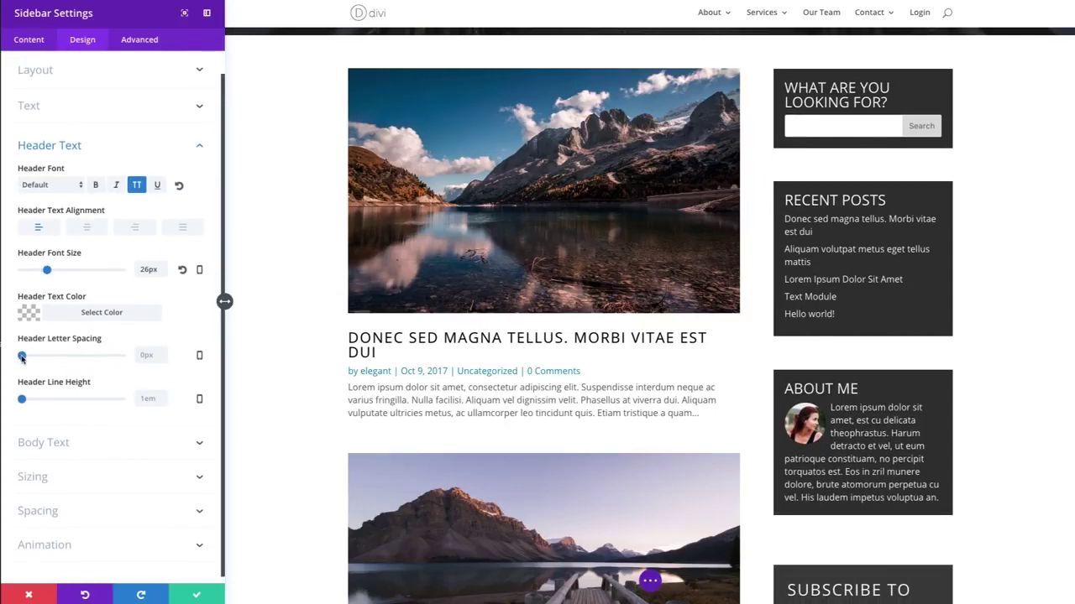
left_click_drag(21, 357, 23, 357)
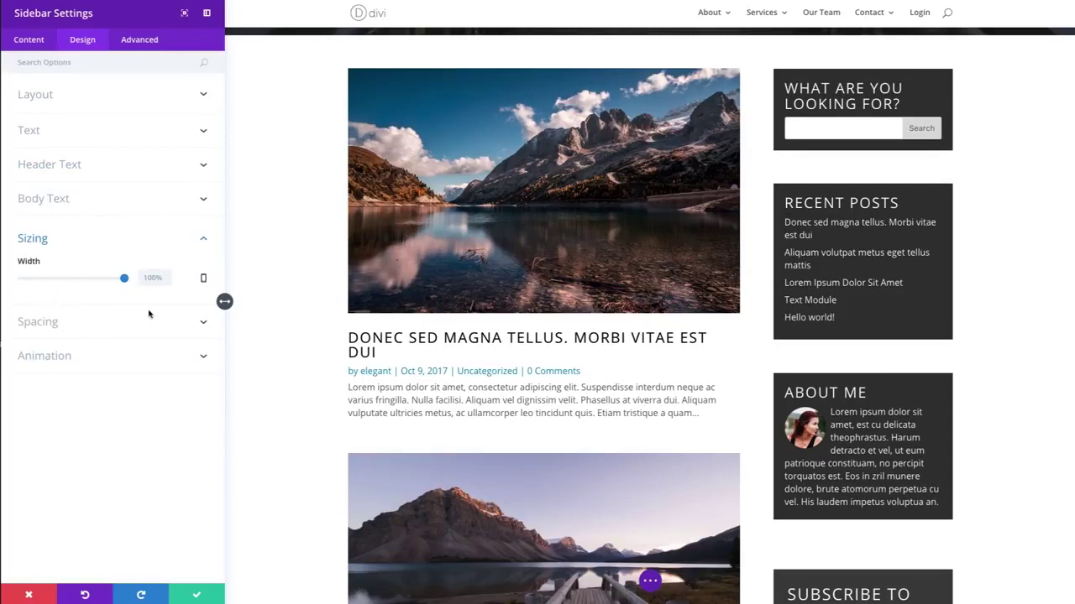
mouse_move(124, 278)
left_mouse_down()
mouse_move(103, 278)
mouse_move(131, 281)
left_mouse_up()
left_click(131, 320)
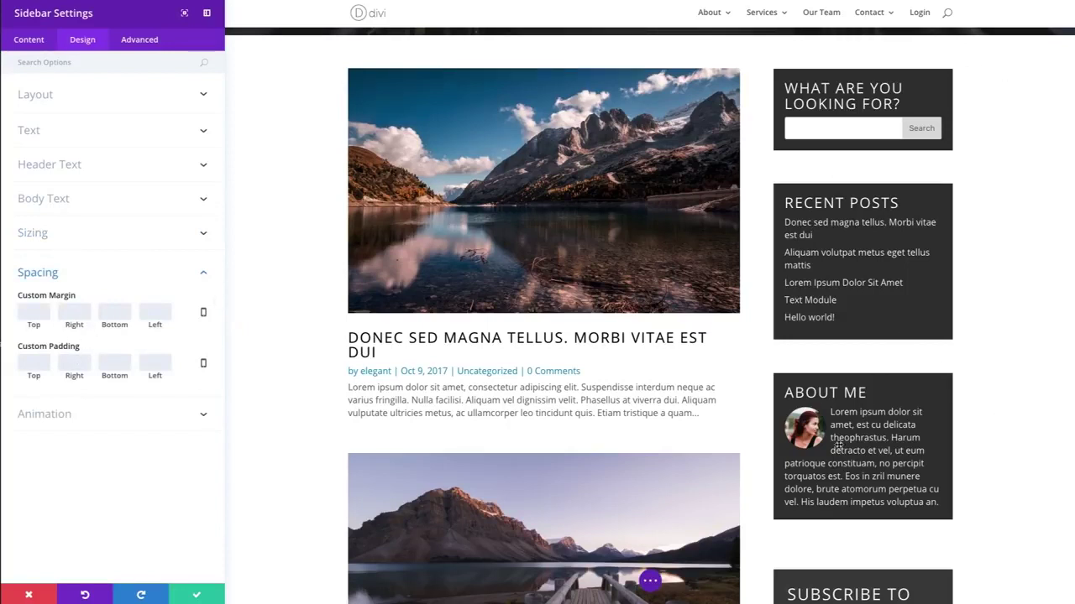
Step: Try the Fade and Flip animation styles on the Sidebar module and return the style to None
left_click(75, 420)
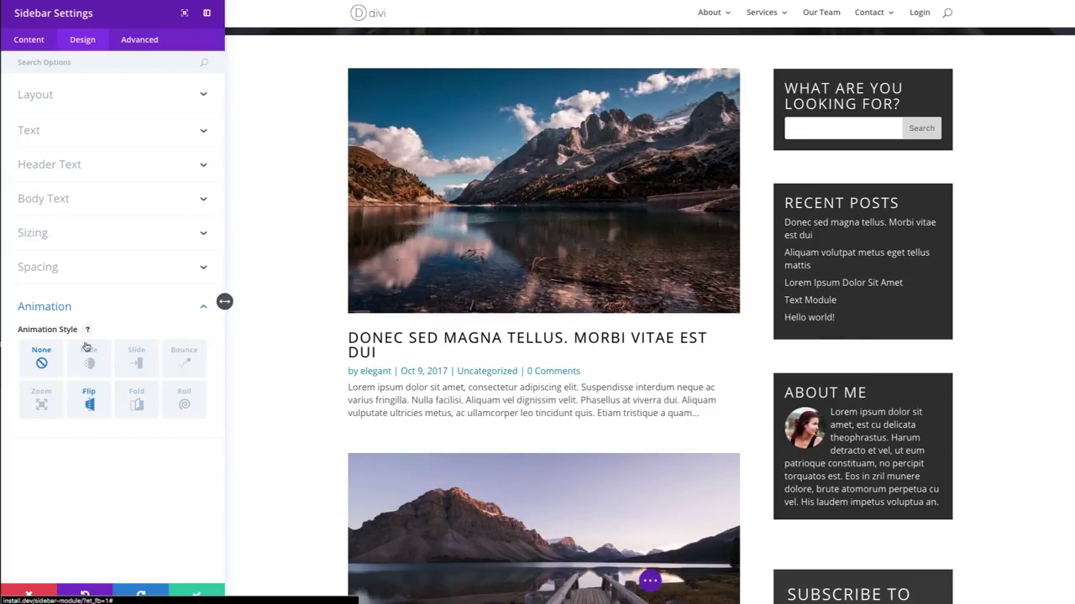
scroll(489, 351, "up", 3)
scroll(489, 350, "up", 3)
scroll(489, 351, "down", 5)
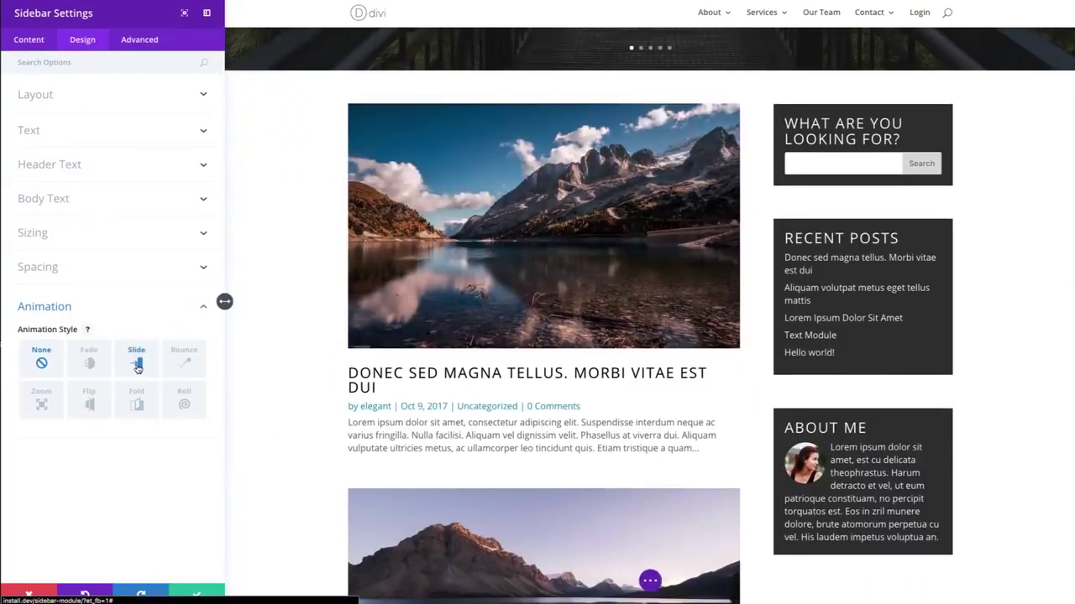
left_click(88, 366)
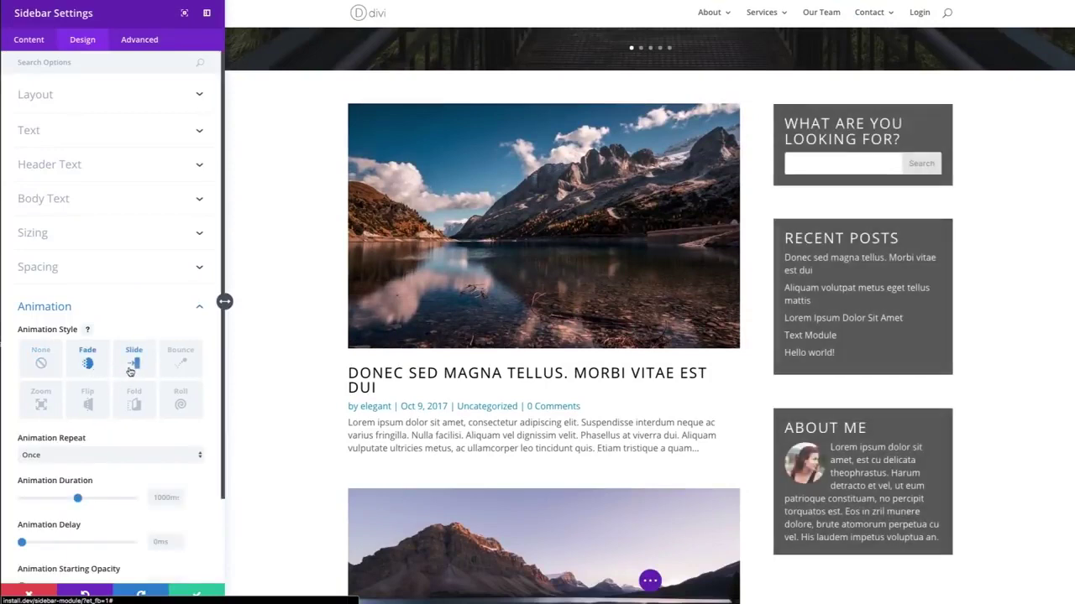
left_click(89, 401)
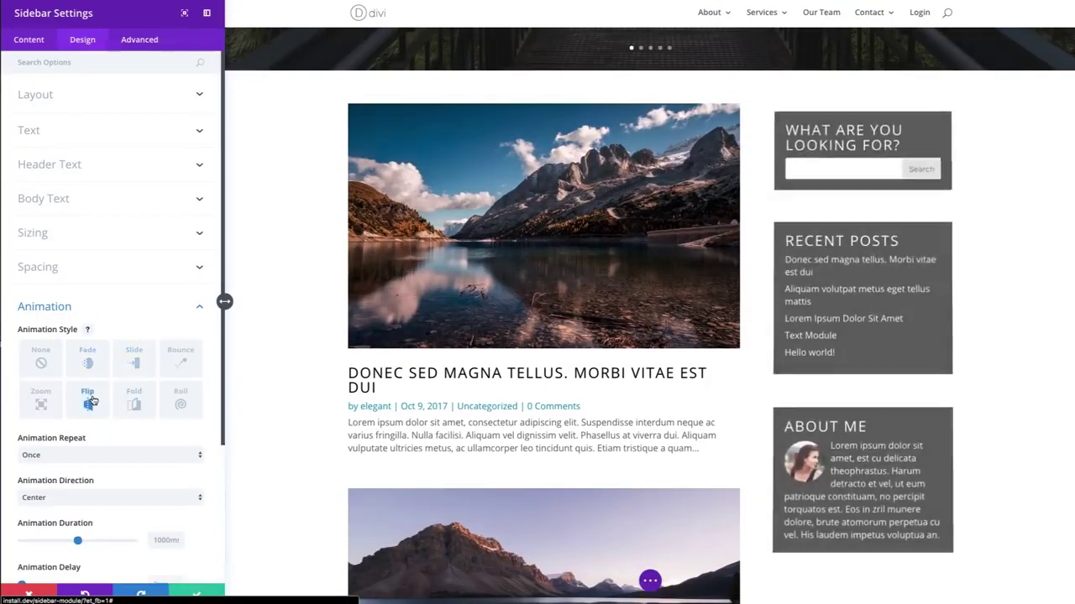
left_click(42, 359)
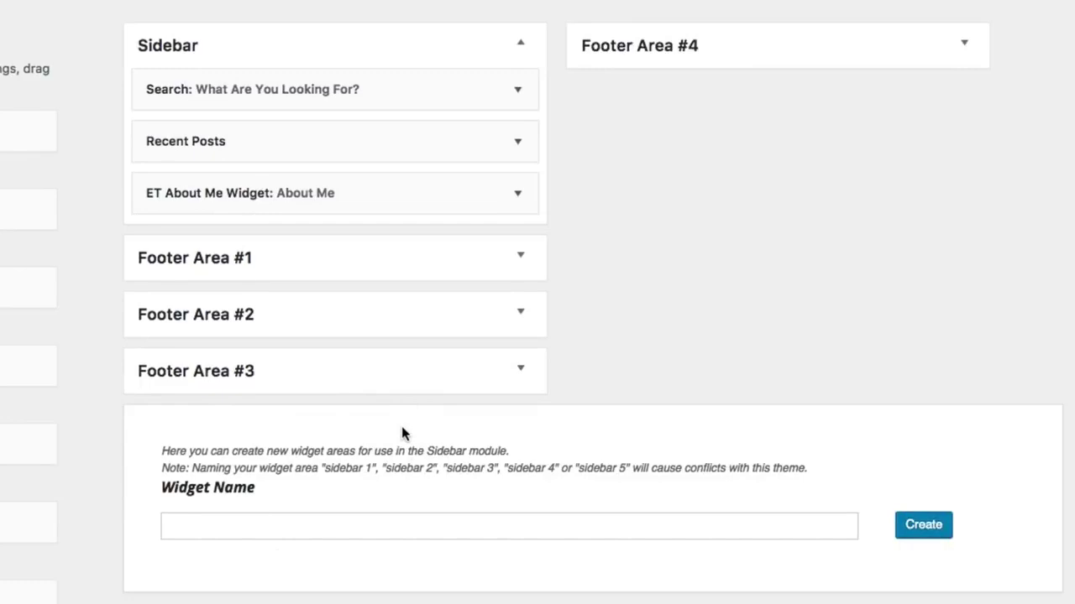
Step: On the WordPress Widgets page, create a widget area named "New Widget Area #1" and check its contents
left_click(374, 524)
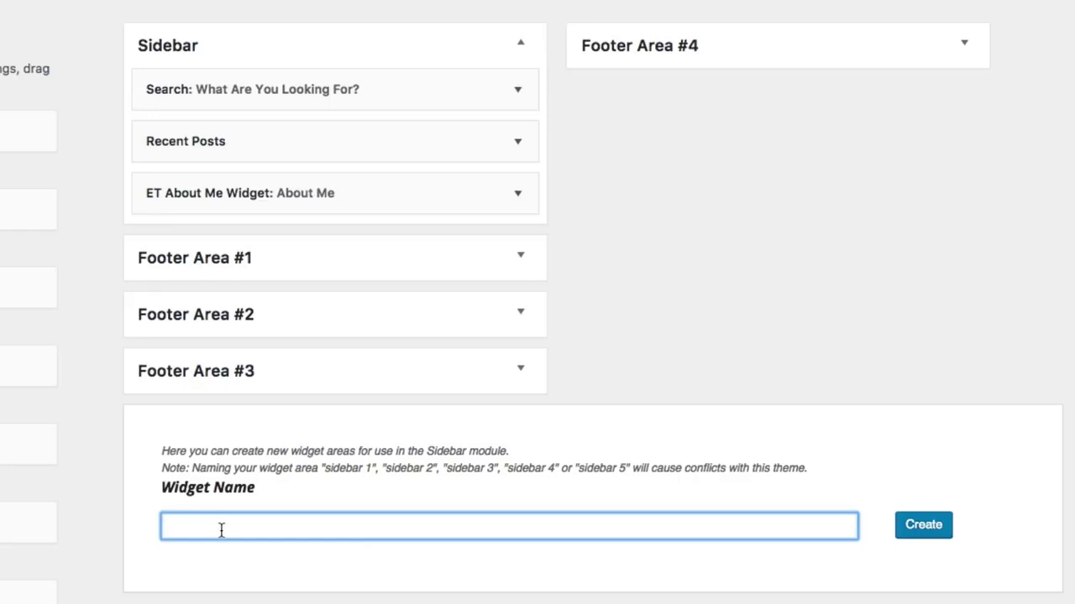
type("New Widget Area #1")
left_click(941, 533)
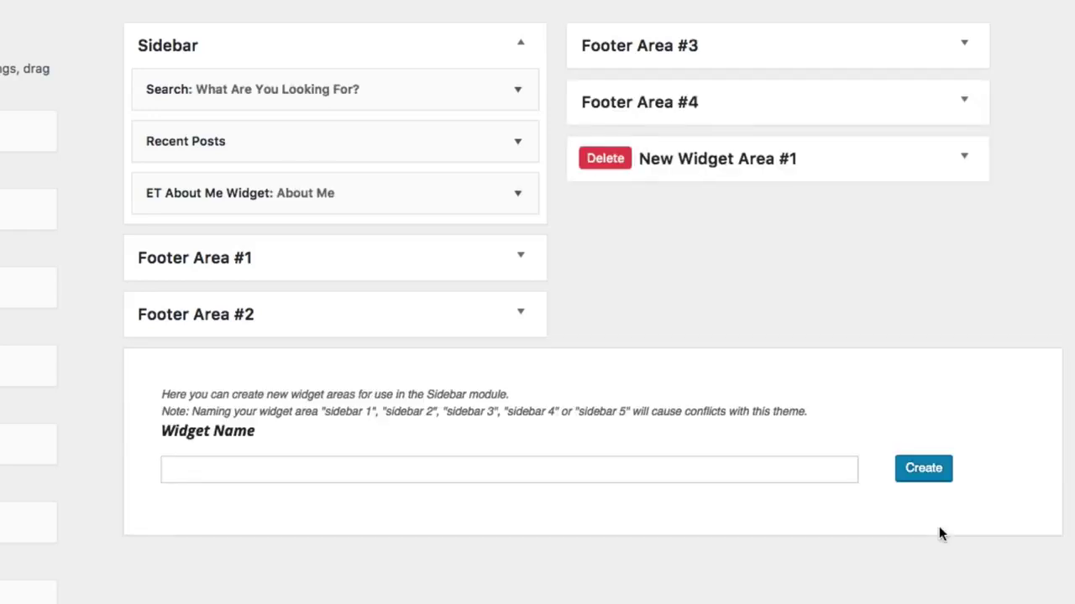
left_click(967, 163)
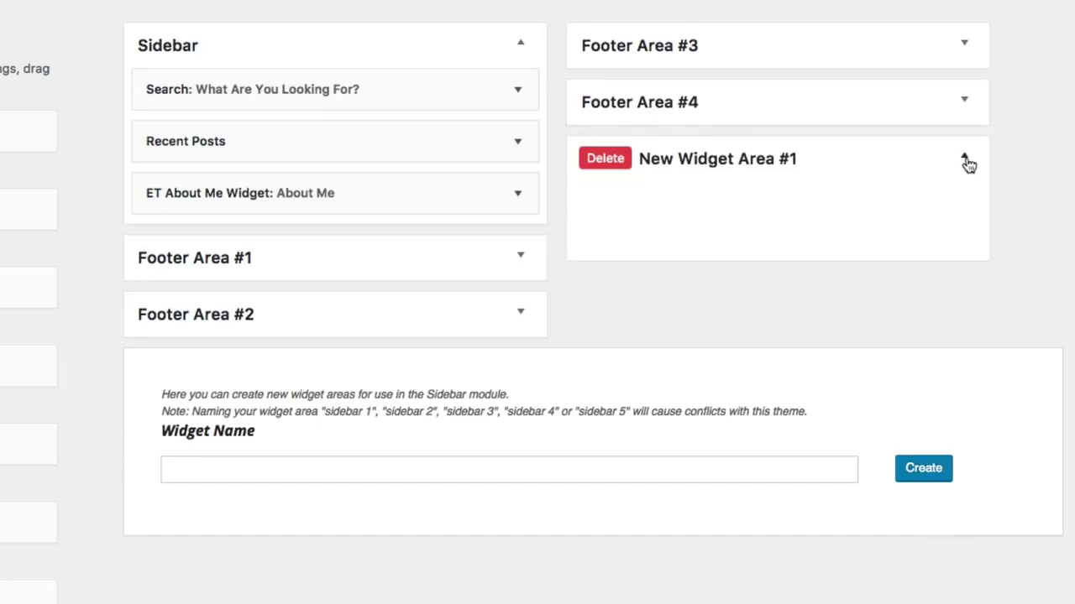
left_click(964, 159)
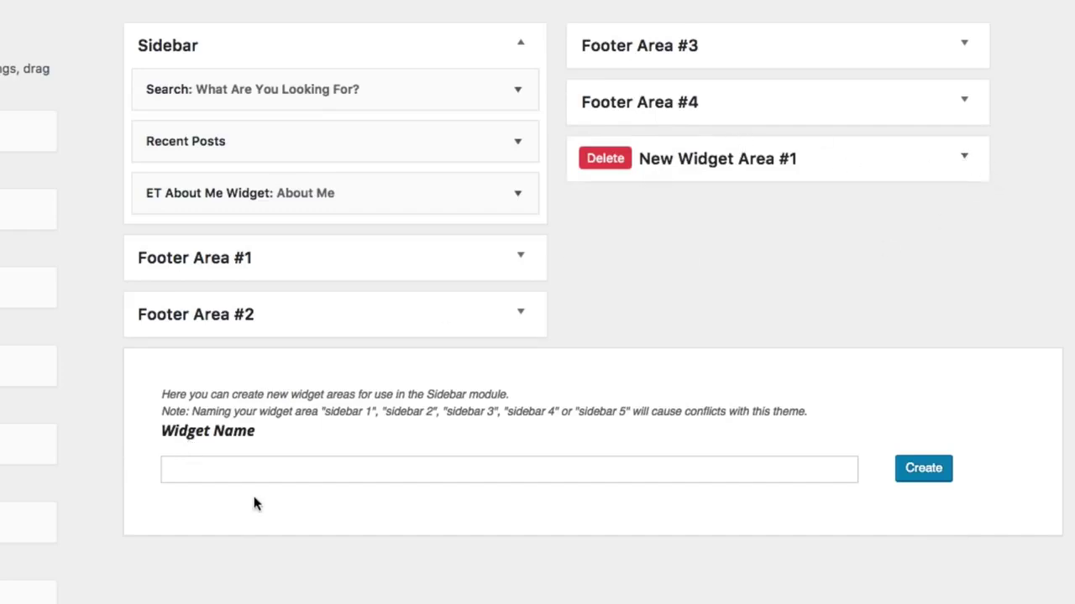
Step: Create a second widget area named "New Widget Area #2" and reload the Widgets page
left_click(256, 471)
type("New")
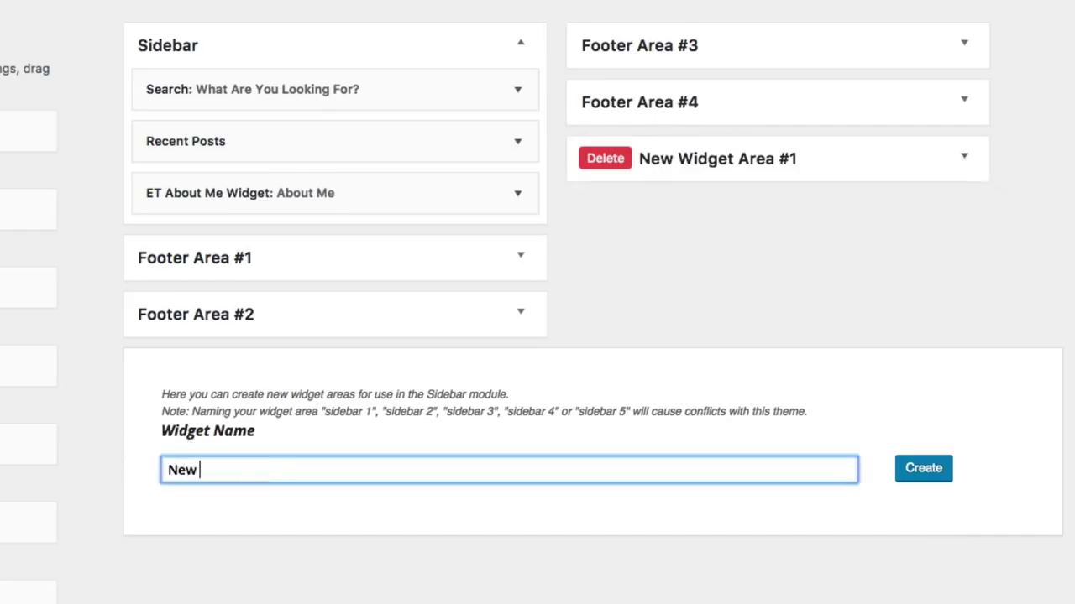
type(" Widget Are")
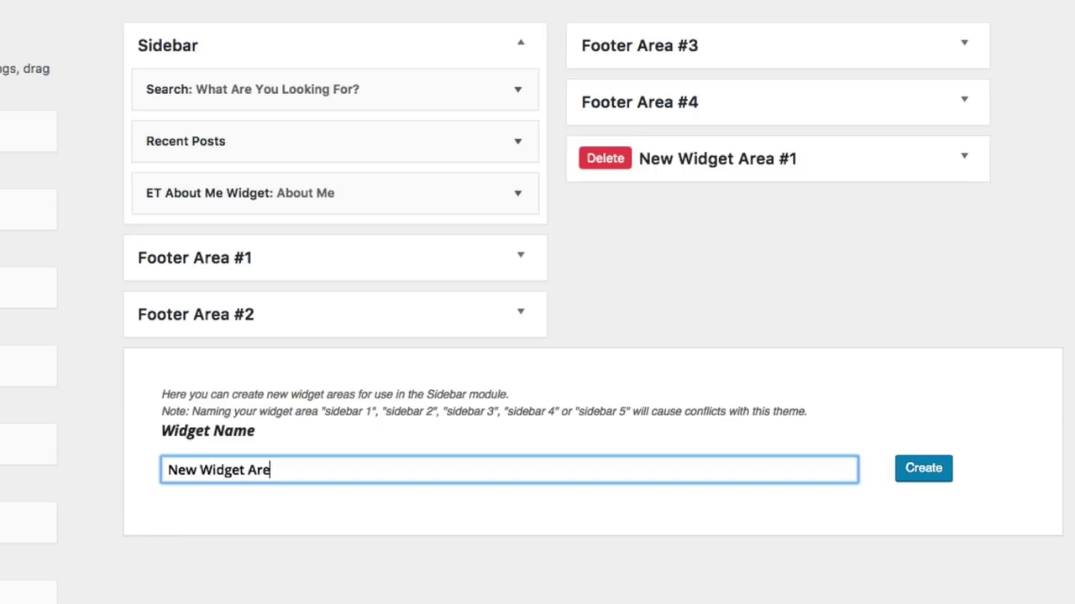
type("a #2")
left_click(922, 470)
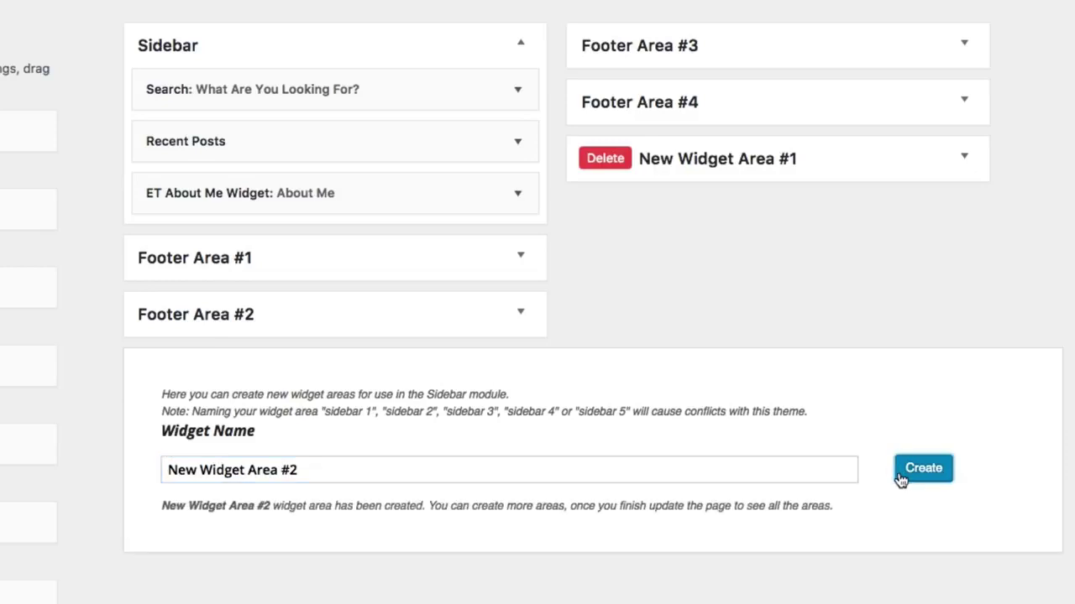
key("super+r")
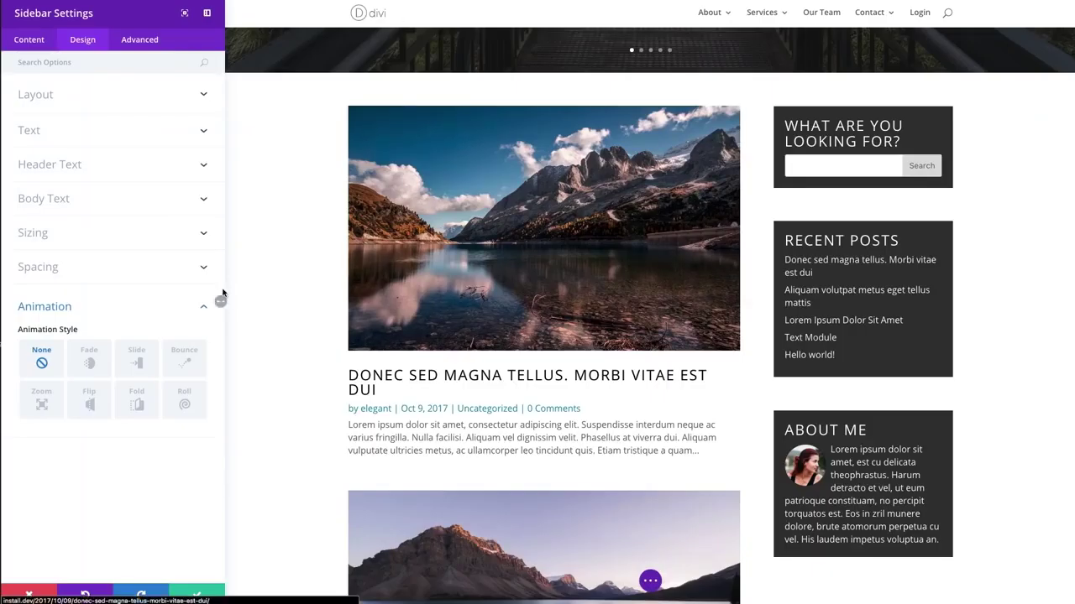
Step: Back in the Divi builder, save the Sidebar module's settings and add a regular section with a two-column row at the page's end
left_click(206, 595)
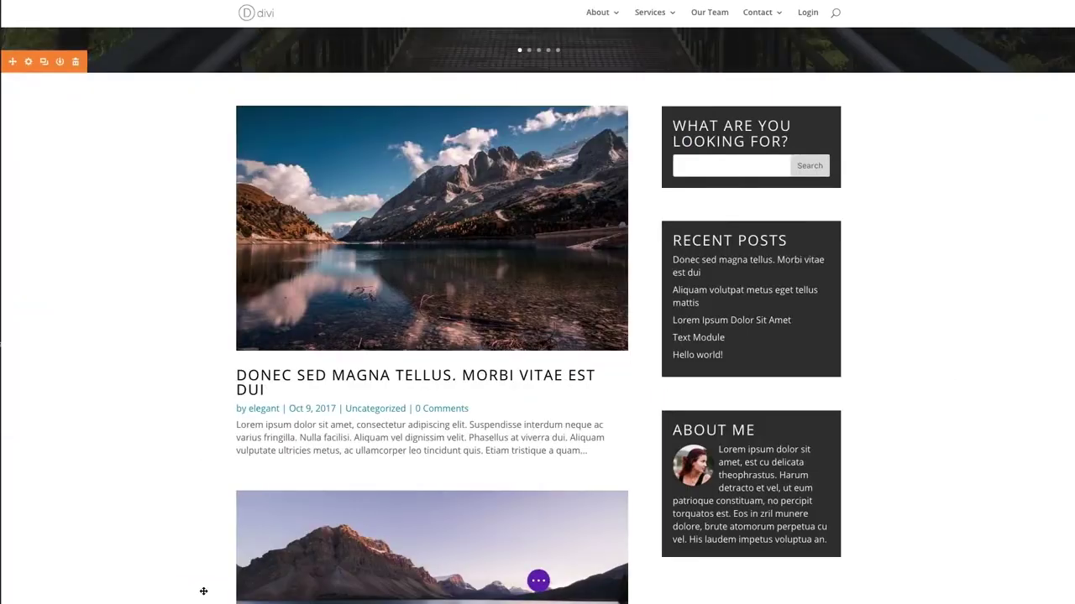
scroll(652, 487, "down", 7)
scroll(652, 486, "down", 5)
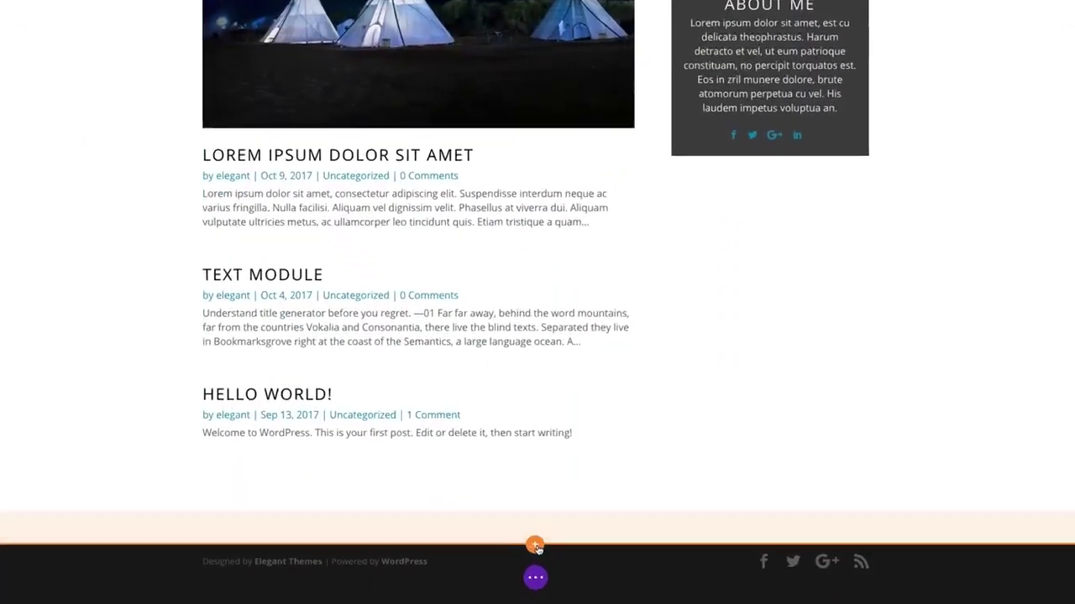
left_click(535, 547)
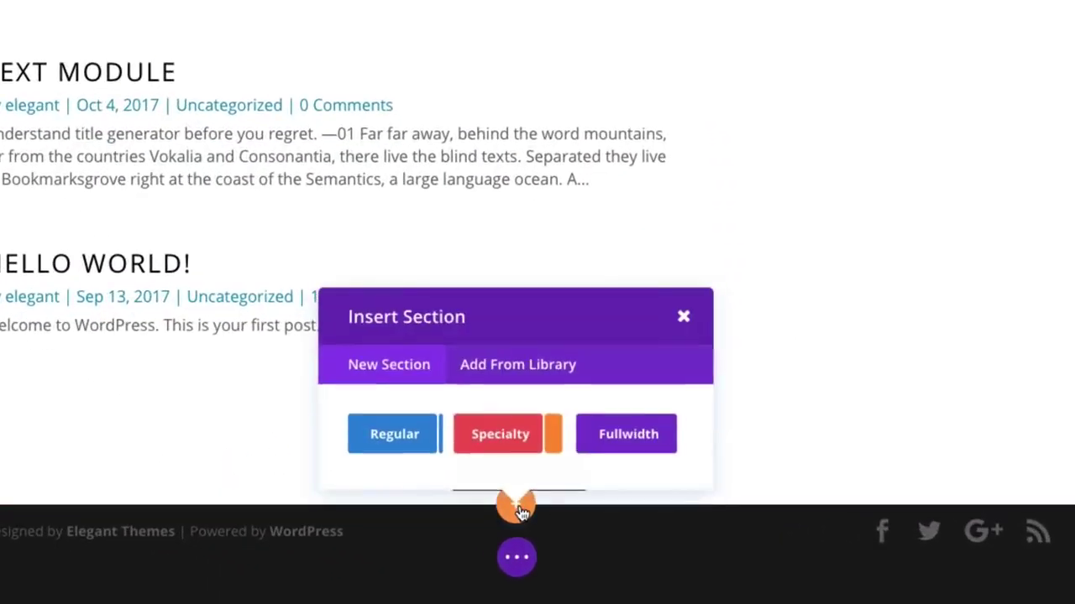
left_click(391, 452)
left_click(549, 305)
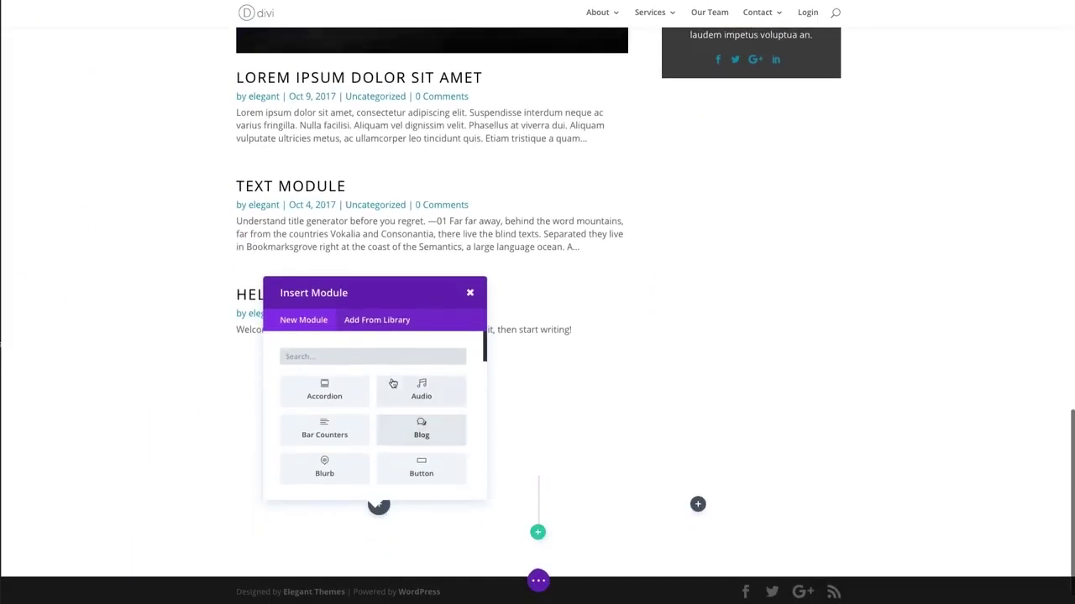
Step: Insert a Sidebar module in the new row's first column and set its widget area to New Widget Area #1
left_click(377, 359)
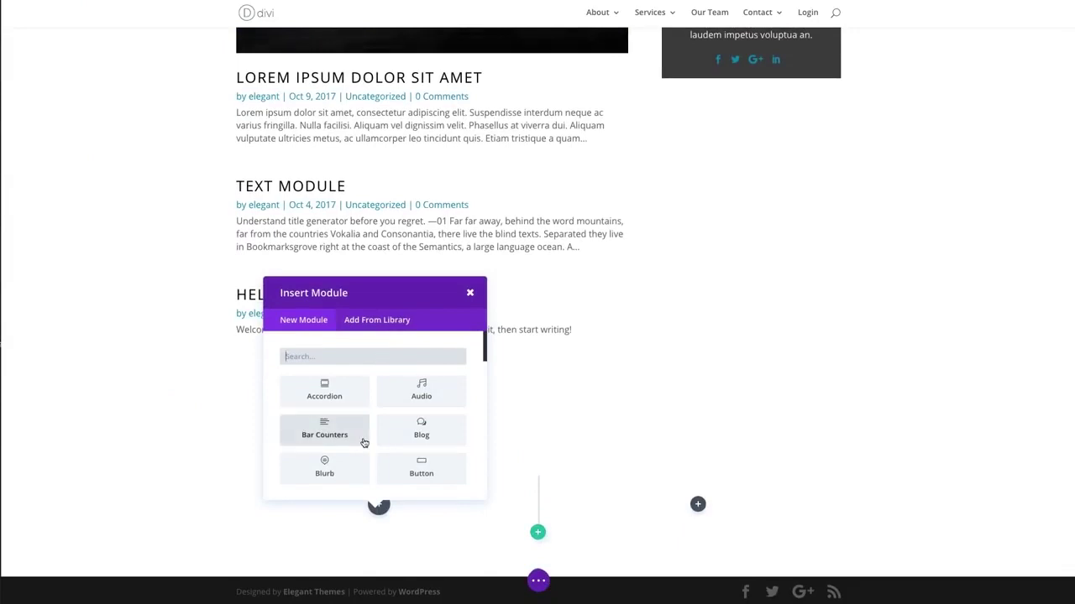
type("side")
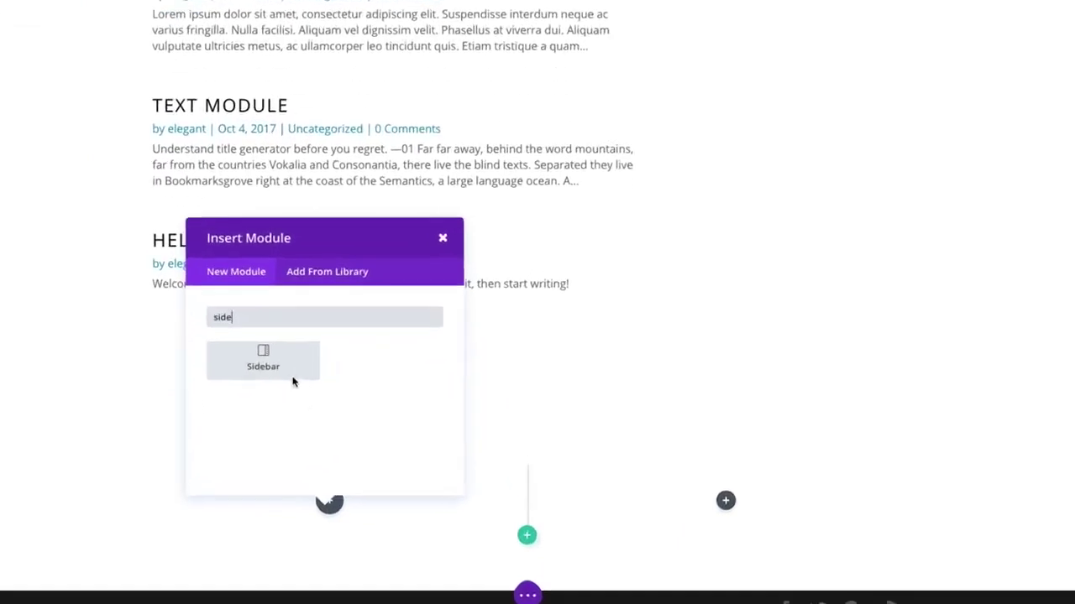
left_click(334, 400)
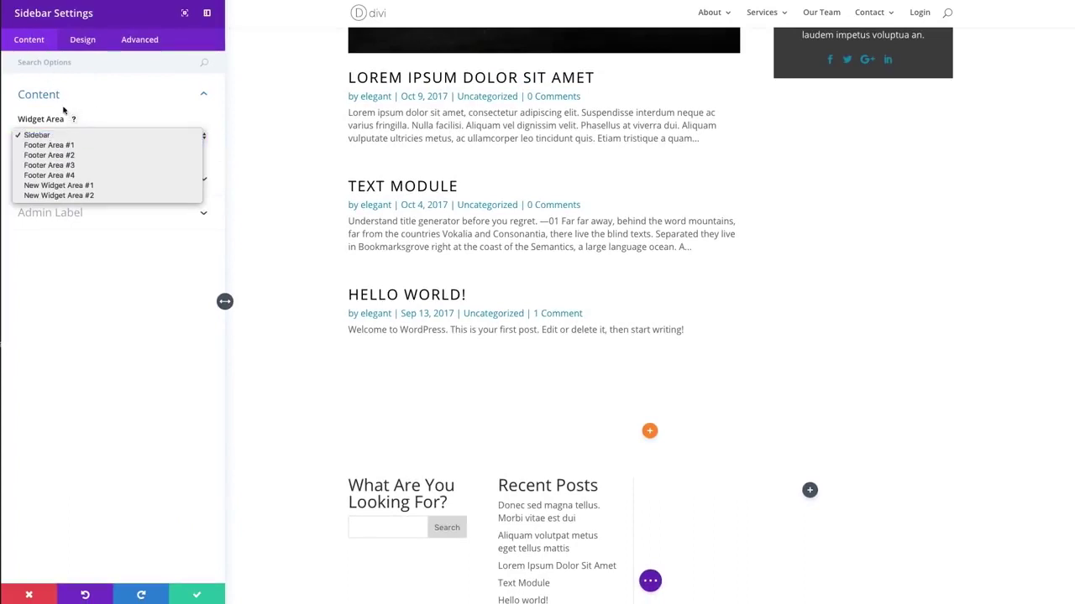
left_click(96, 186)
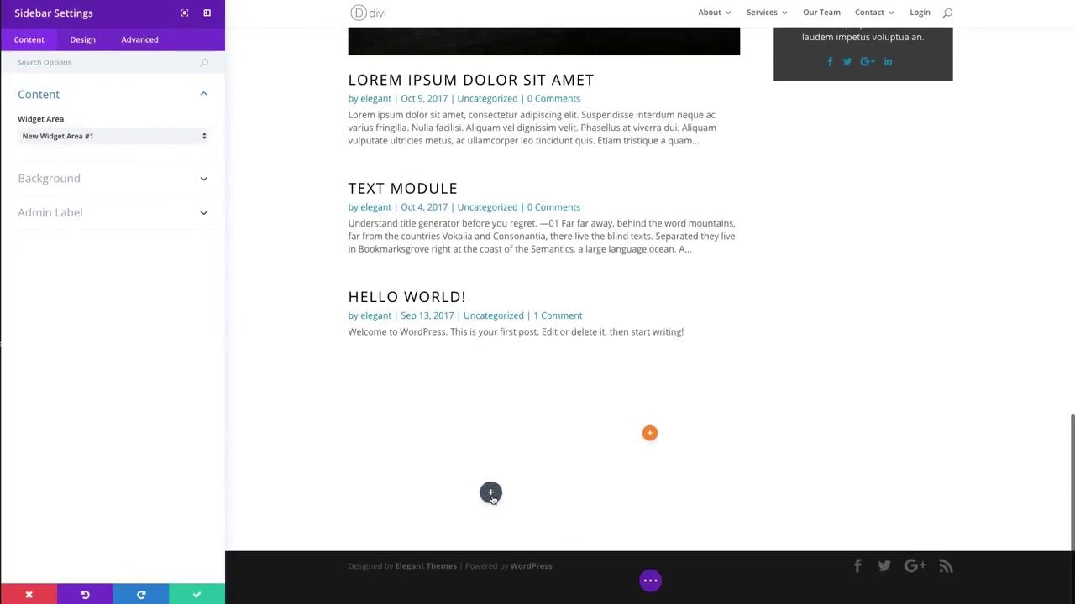
left_click(490, 492)
Step: Insert a Sidebar module in the row's second column, set its widget area to New Widget Area #2, and save it
left_click(698, 493)
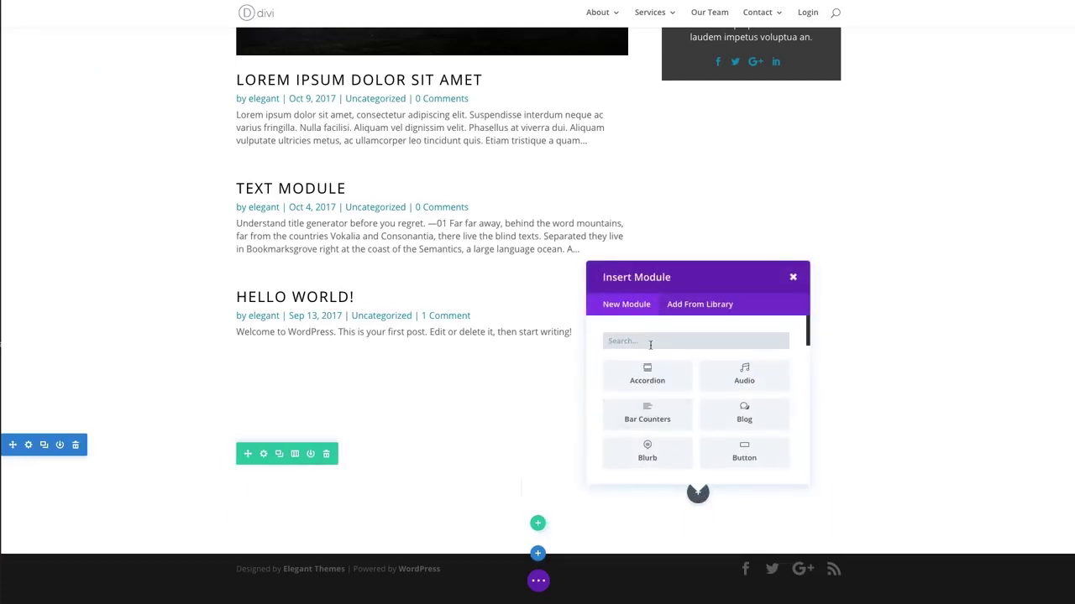
type("sidebar")
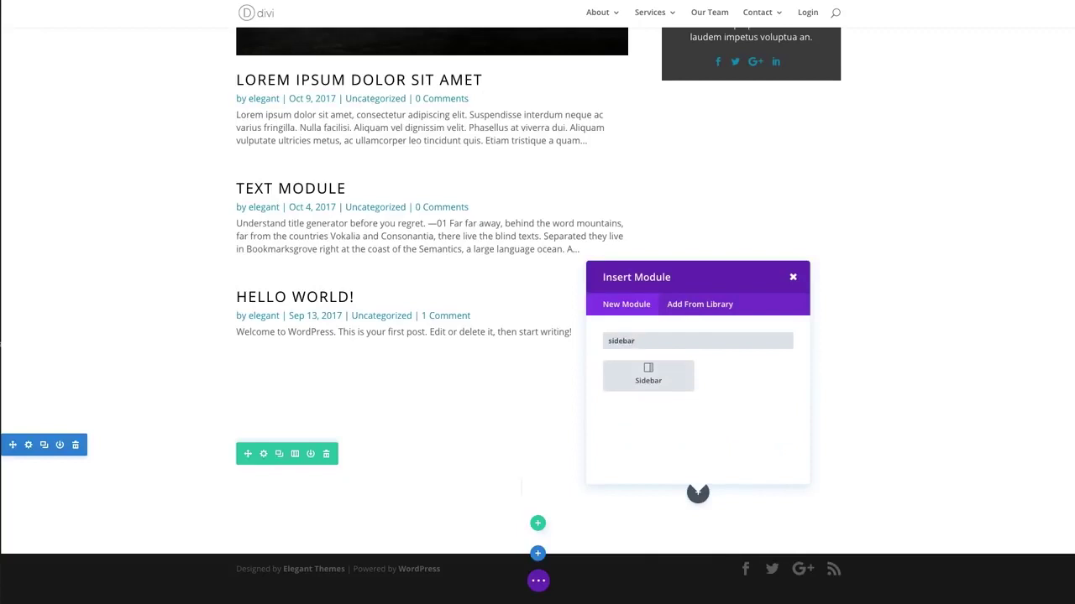
left_click(646, 376)
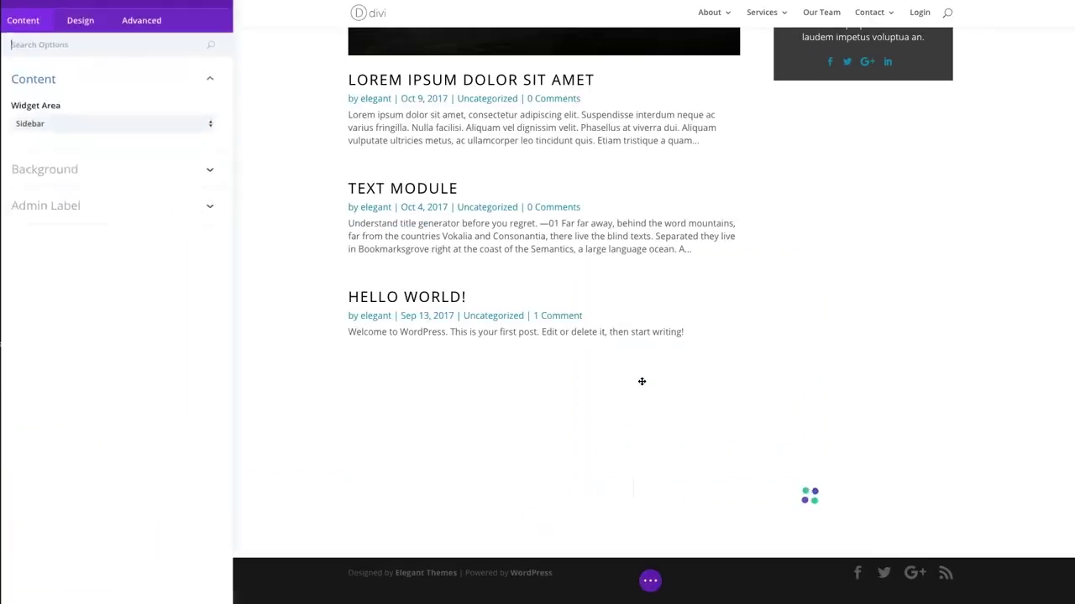
left_click(149, 137)
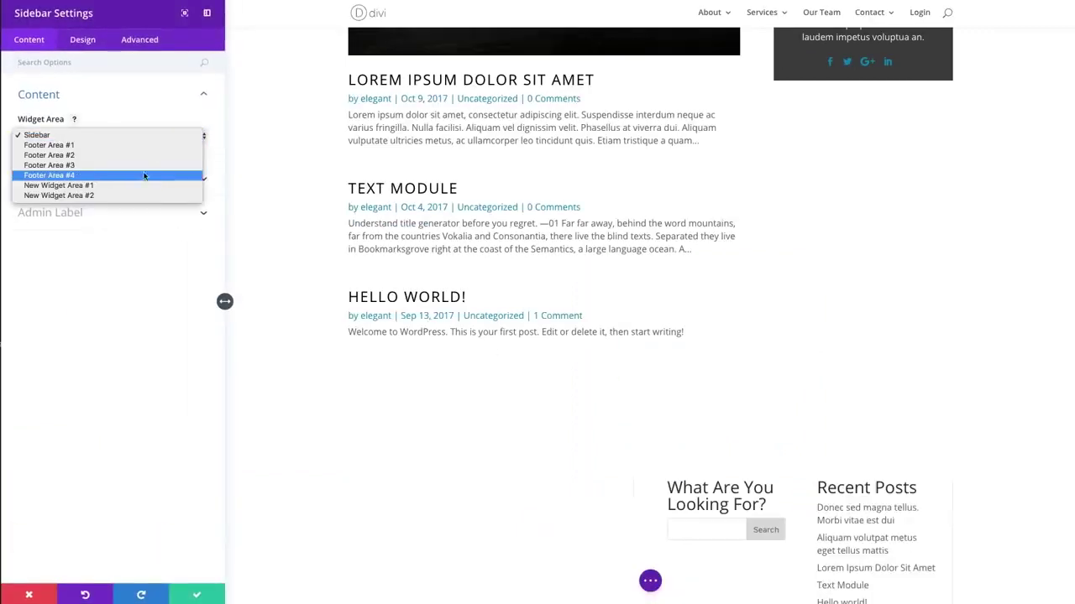
left_click(120, 196)
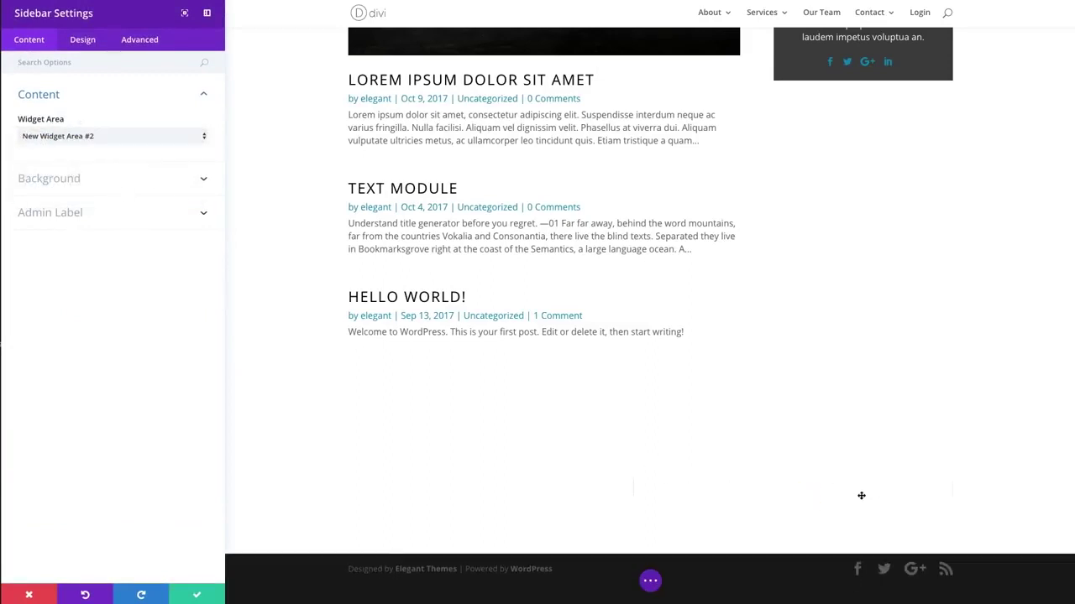
left_click(200, 594)
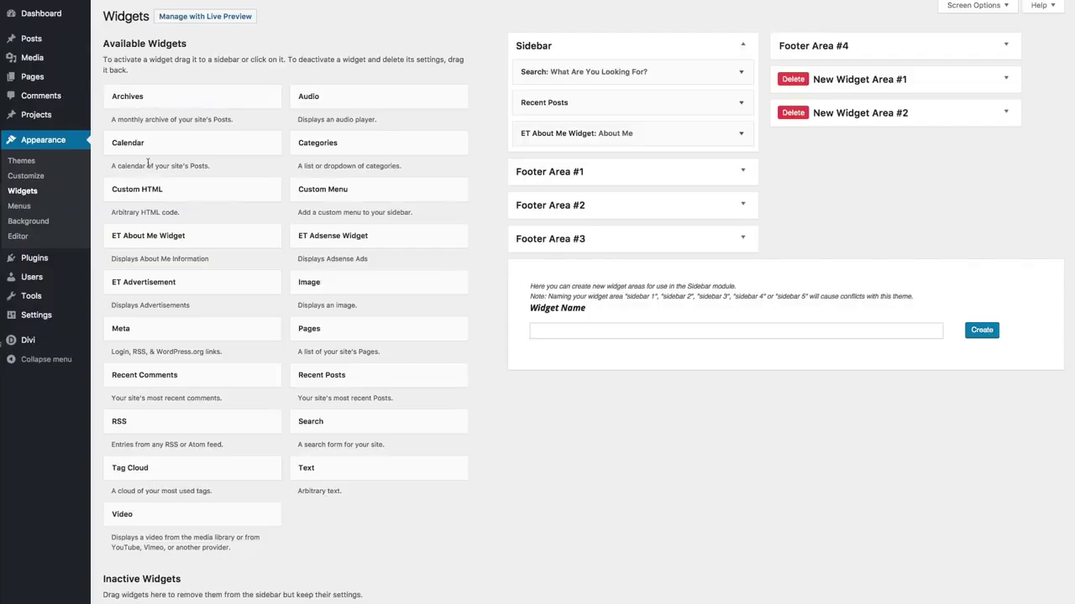
Step: On the WordPress Widgets page, add the Categories widget to New Widget Area #1
left_click(1004, 80)
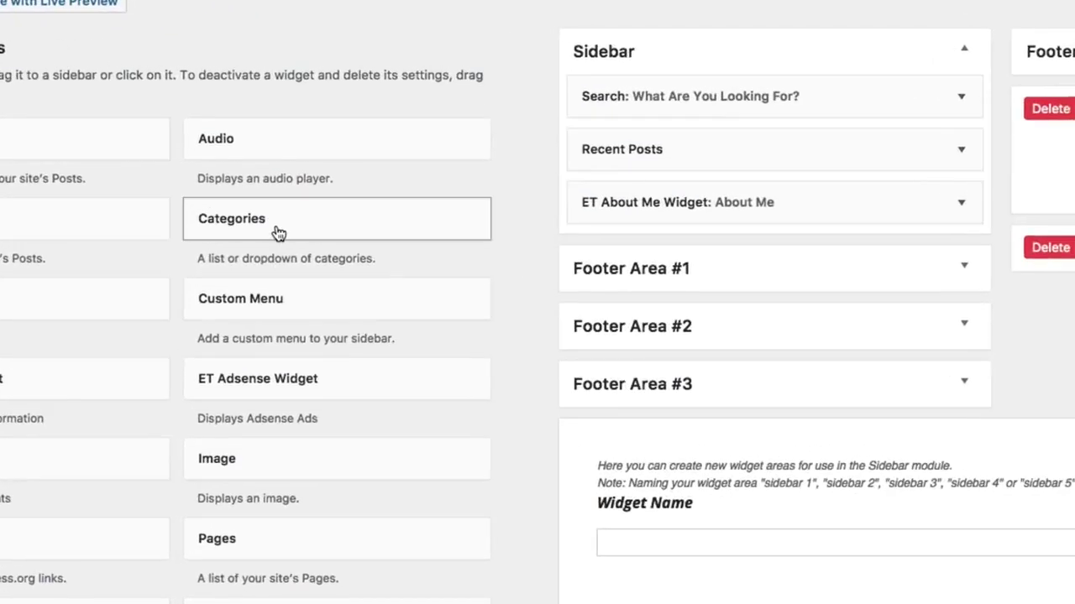
left_click_drag(278, 233, 794, 165)
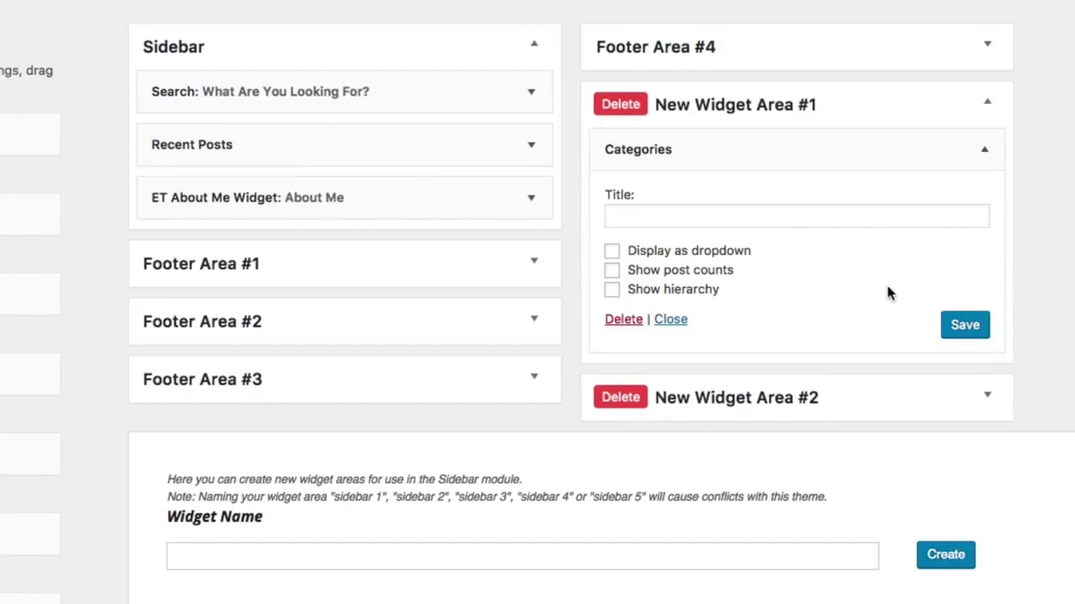
Step: Save the Categories widget in New Widget Area #1 and add a Custom Menu widget to New Widget Area #2
left_click(959, 325)
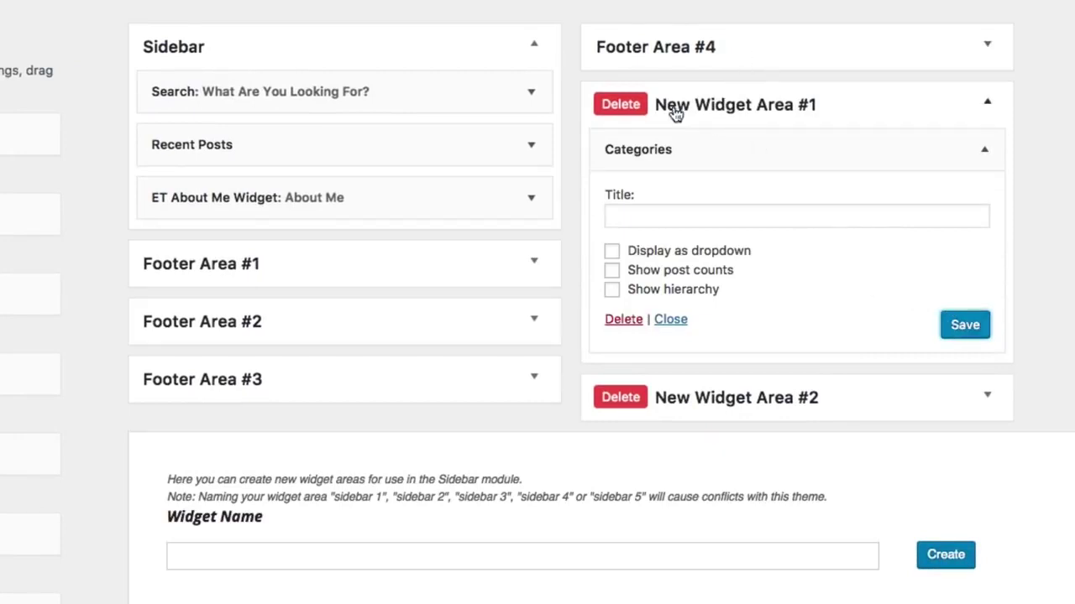
left_click(983, 398)
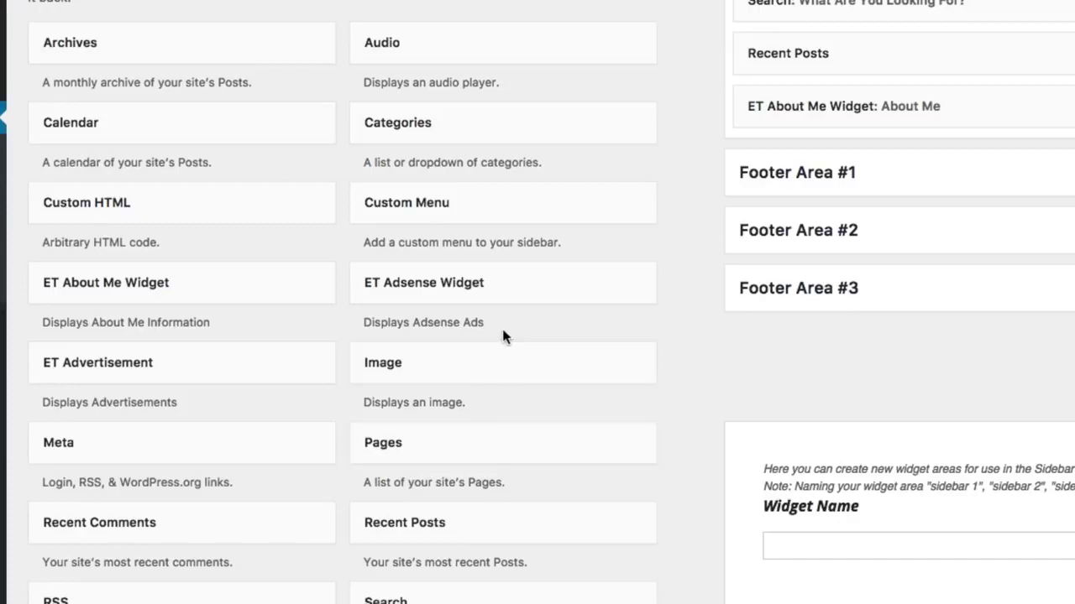
left_click_drag(492, 211, 1074, 362)
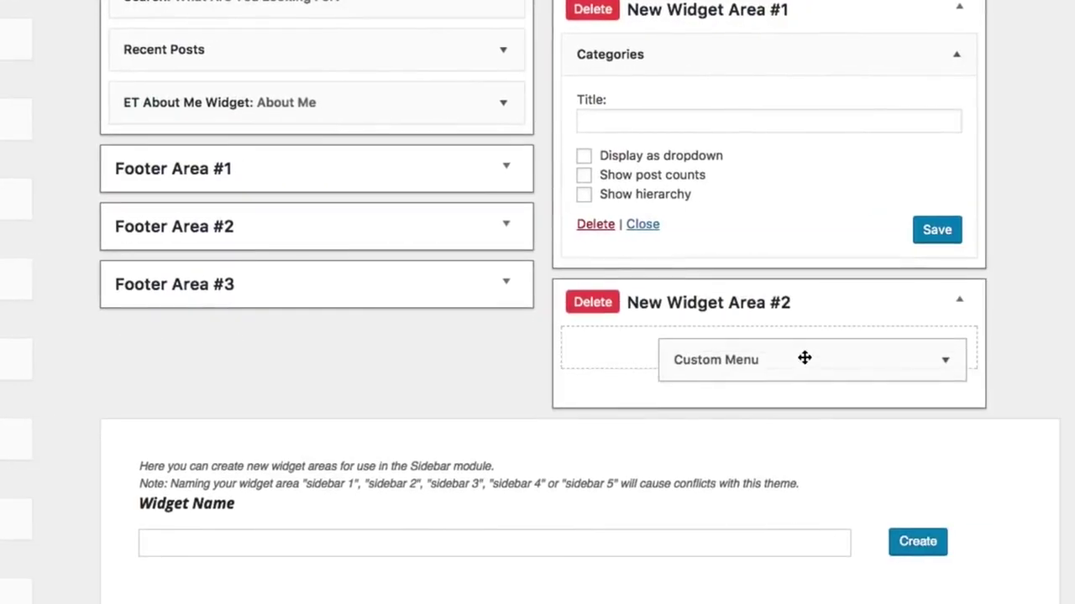
left_click_drag(804, 358, 802, 363)
Step: Choose the site's menu for the Custom Menu widget in New Widget Area #2 and save the widget
left_click(736, 456)
left_click(715, 477)
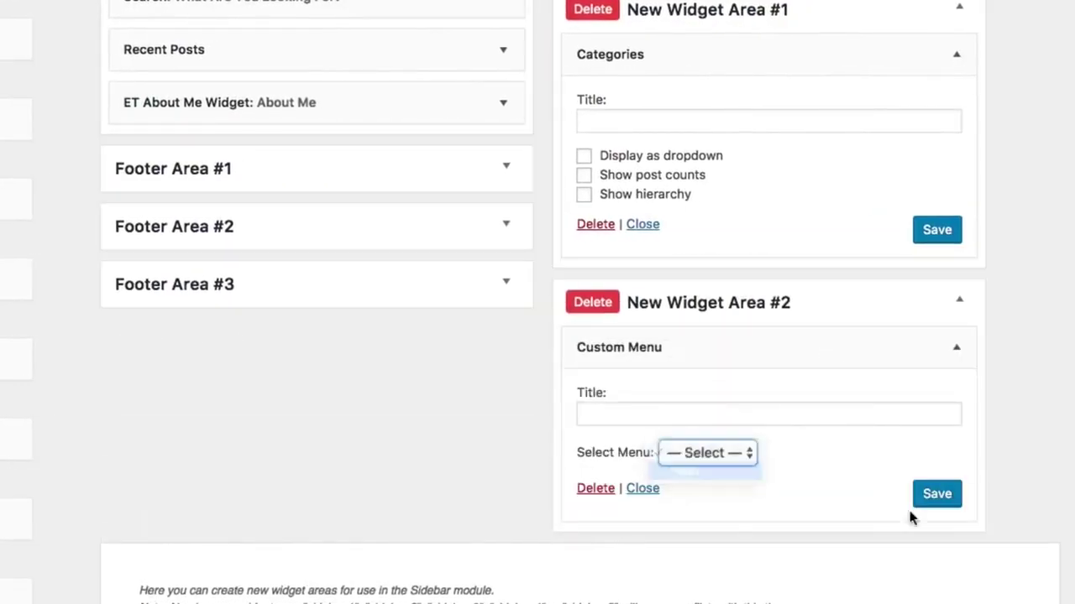
left_click(937, 500)
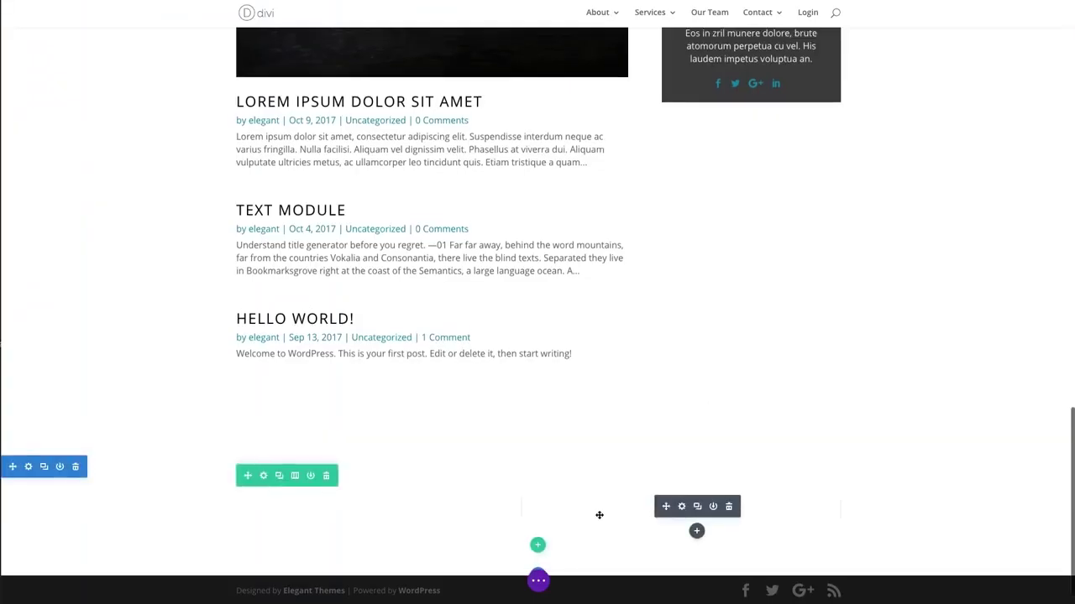
Step: Back in the Divi builder, save the blog page and review both Sidebar modules in the section at the page's end
key("ctrl+s")
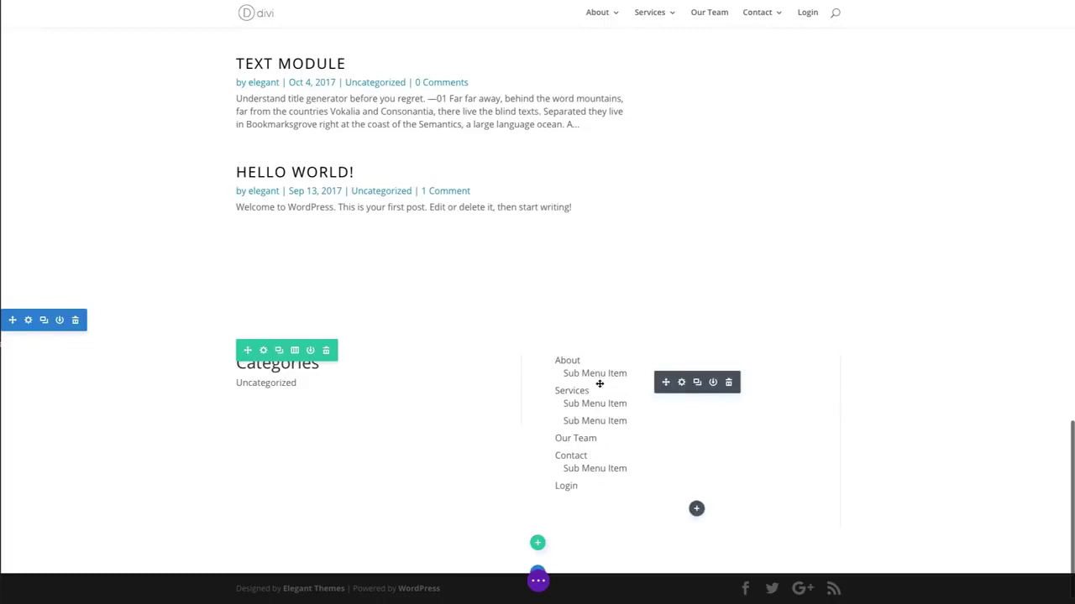
scroll(590, 382, "down", 1)
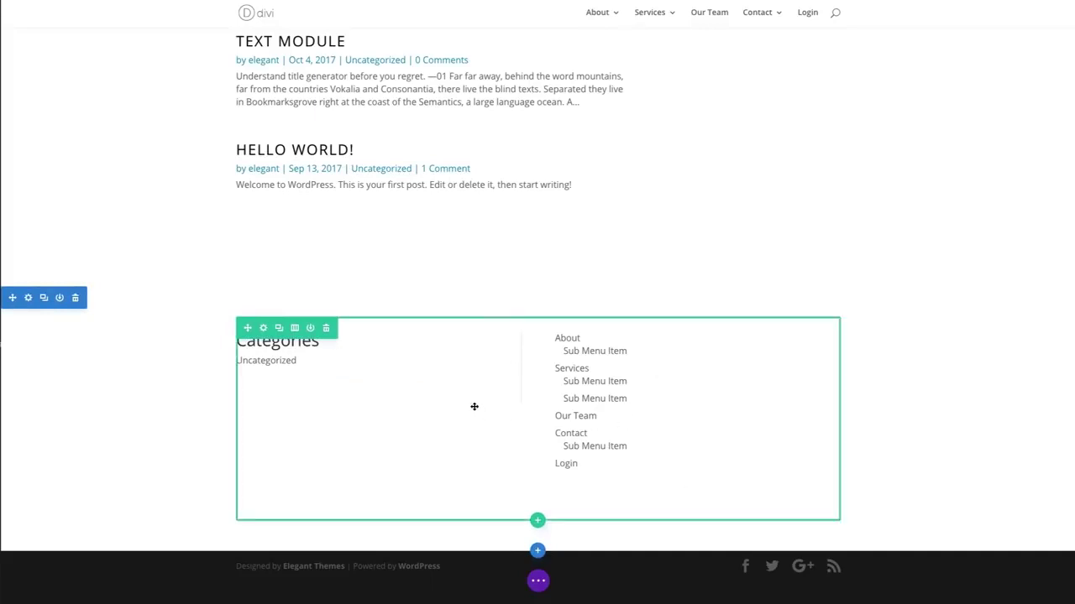
scroll(474, 408, "up", 1)
scroll(475, 408, "down", 1)
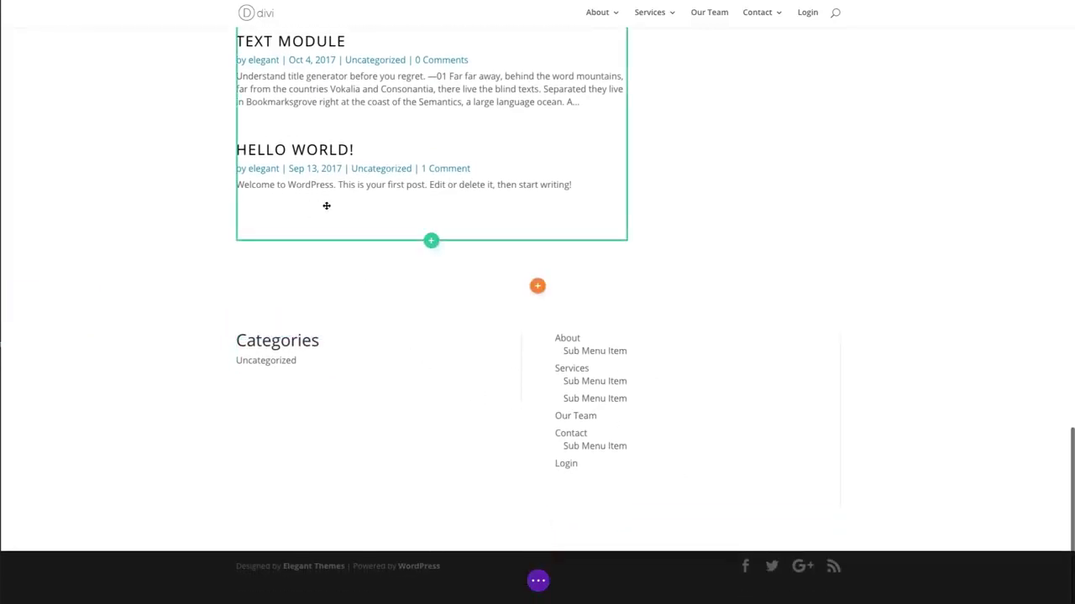